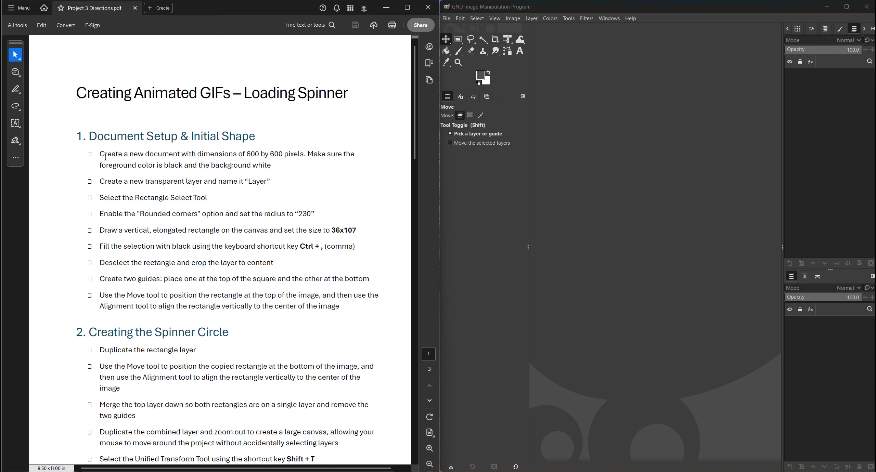
# Switch from the PDF directions to GIMP and reset the foreground colour to black and the background colour to white.
pyautogui.moveTo(100, 154); pyautogui.dragTo(275, 165)
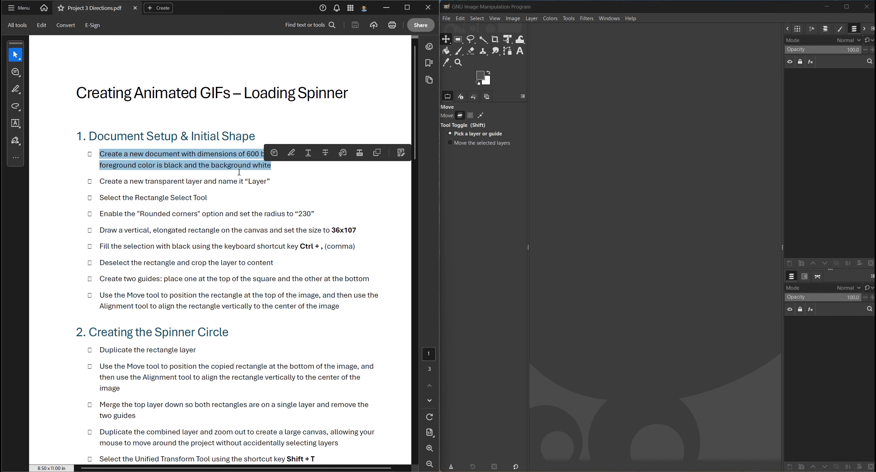
pyautogui.click(269, 127)
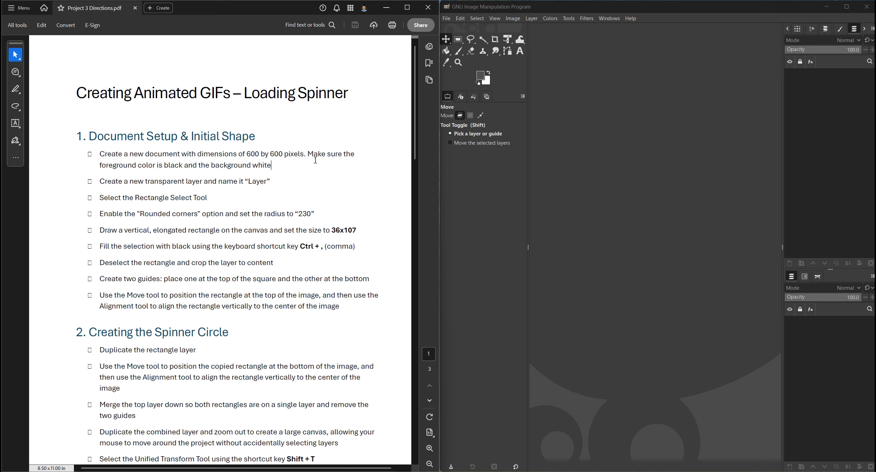
pyautogui.click(478, 82)
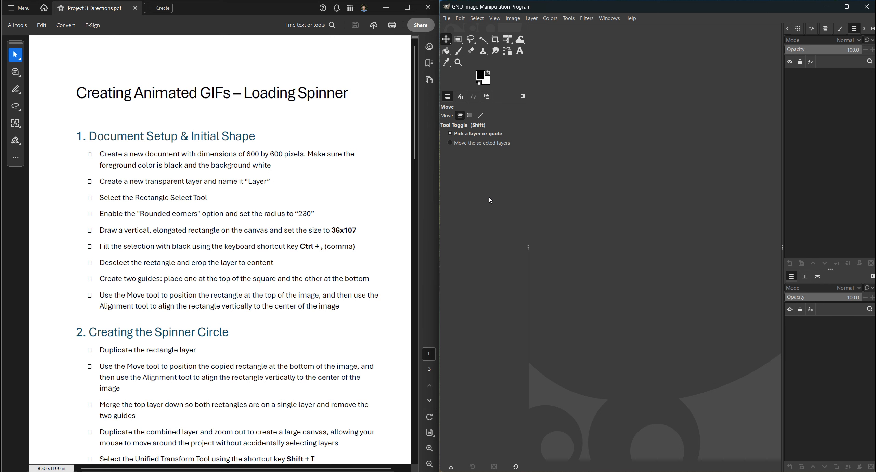
# Create a new image with a width of 600 px and a height of 600 px.
pyautogui.hotkey('ctrl', 'n')
pyautogui.moveTo(756, 77); pyautogui.dragTo(588, 103)
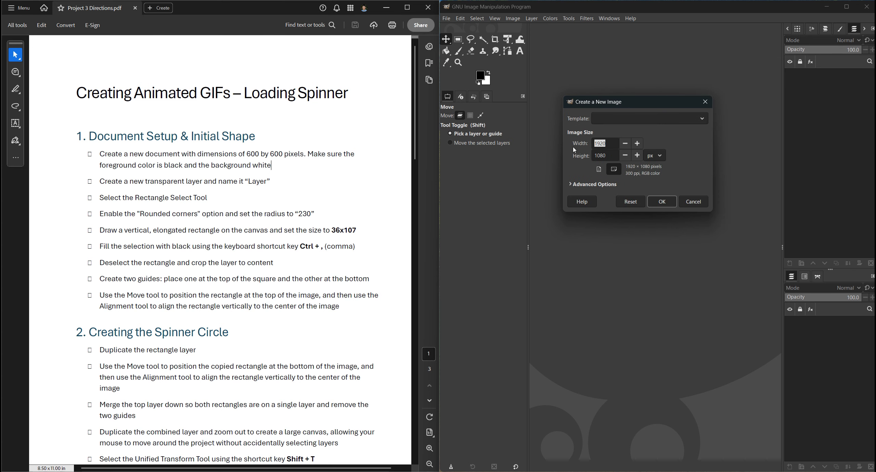
pyautogui.write('600')
pyautogui.press('Tab')
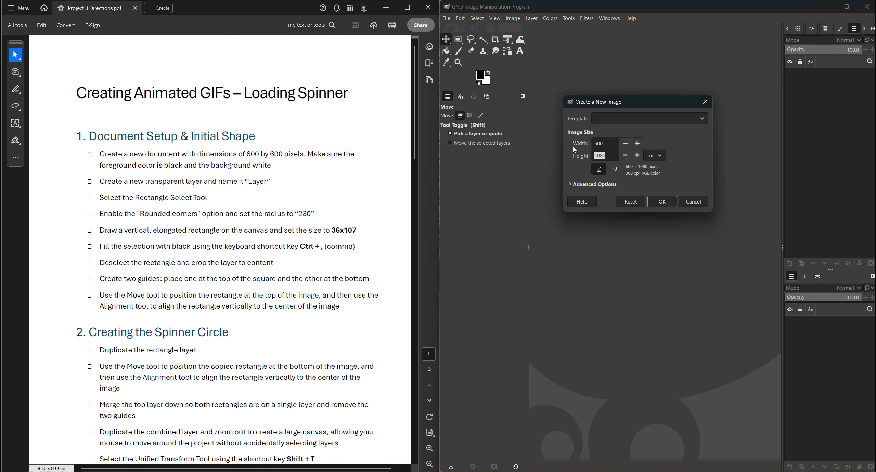
pyautogui.write('600')
pyautogui.click(662, 201)
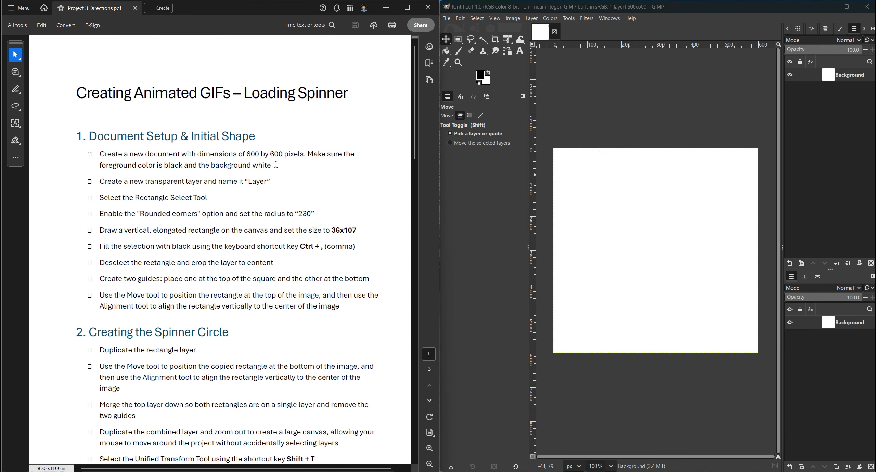
# In the PDF directions, strike through the instruction about creating the new document, and dismiss the Share for review prompt.
pyautogui.moveTo(271, 165); pyautogui.dragTo(97, 155)
pyautogui.click(153, 180)
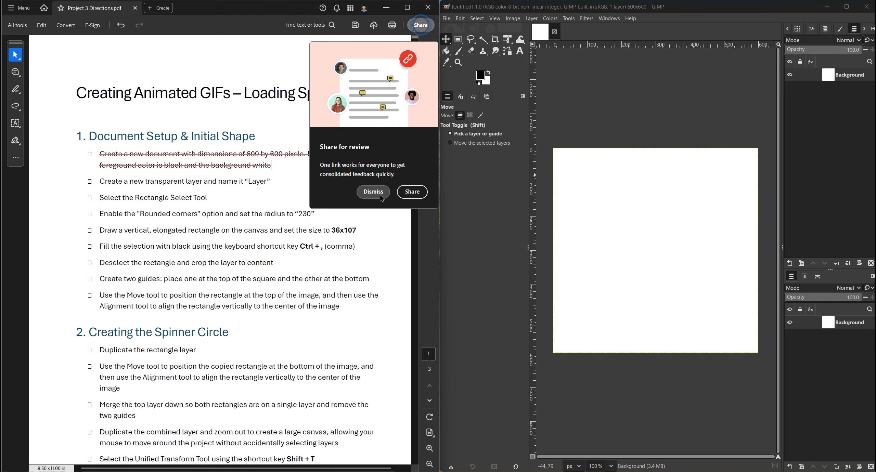
pyautogui.click(378, 191)
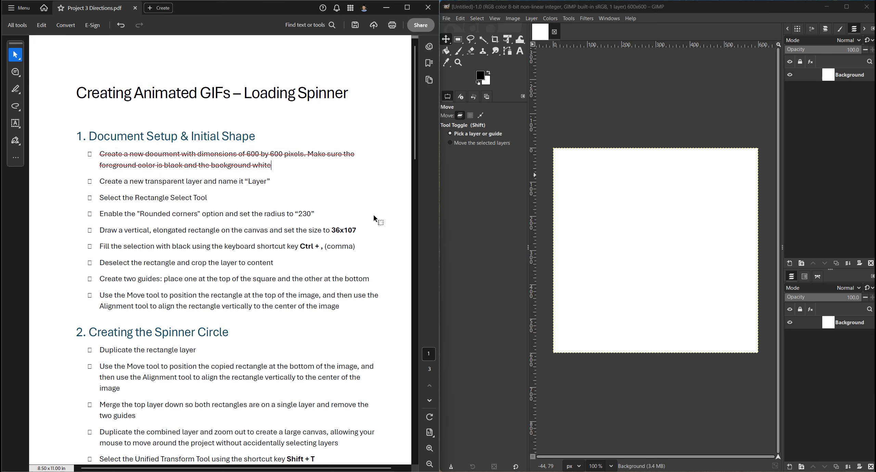
# In GIMP, add a new 600 × 600 px layer named Layer, filled with transparency.
pyautogui.click(790, 264)
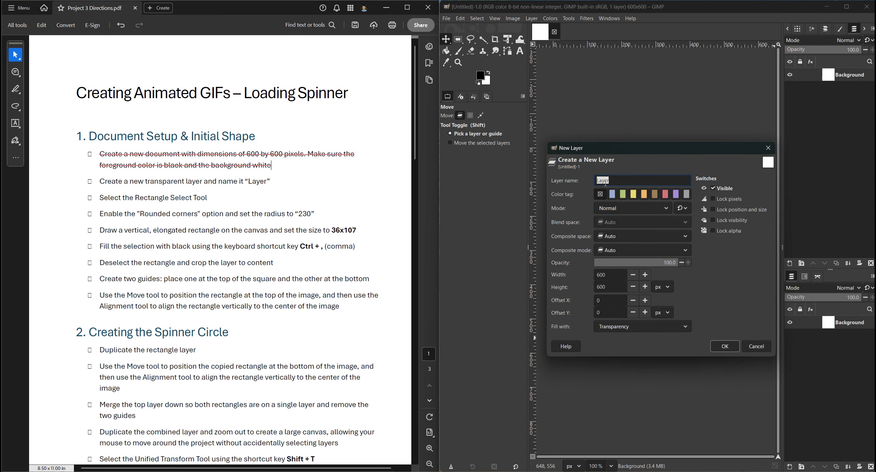
pyautogui.click(724, 346)
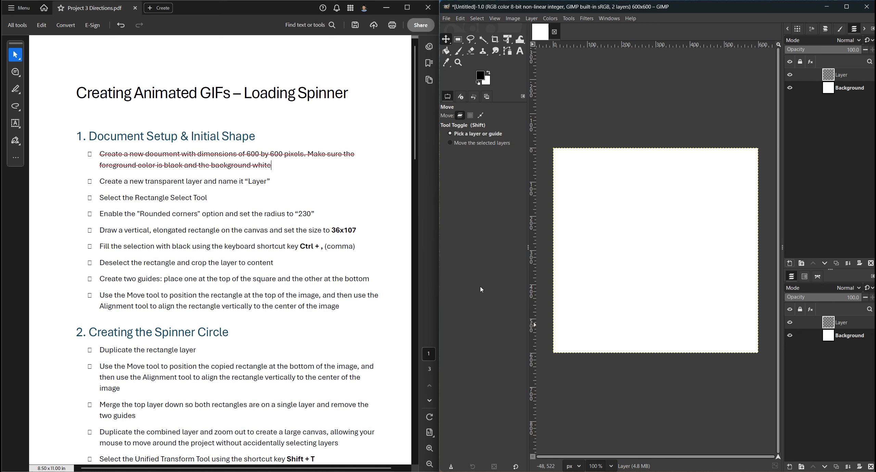
# Draw a vertical Rectangle Select selection of about 58 × 125 px in the canvas's upper middle, with rounded corners of radius 230.
pyautogui.press('r')
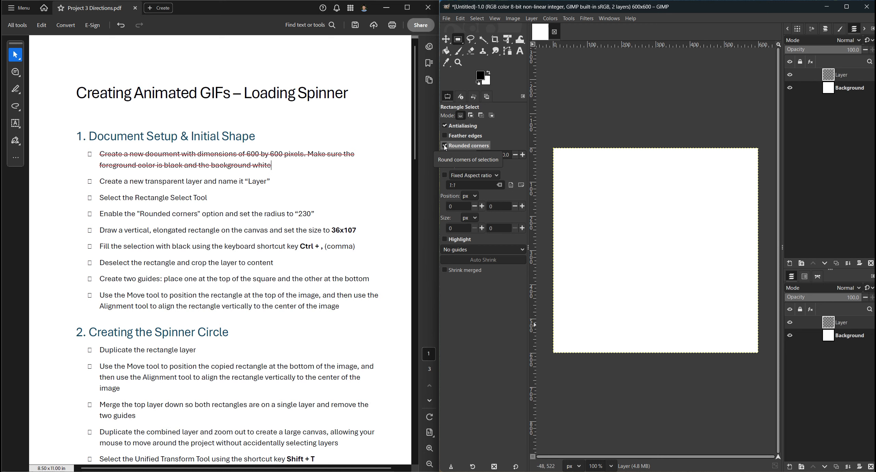
pyautogui.click(474, 146)
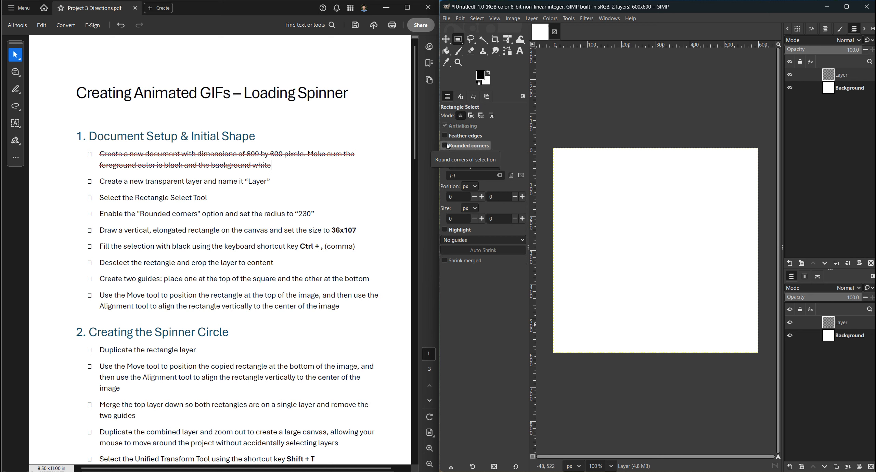
pyautogui.click(445, 145)
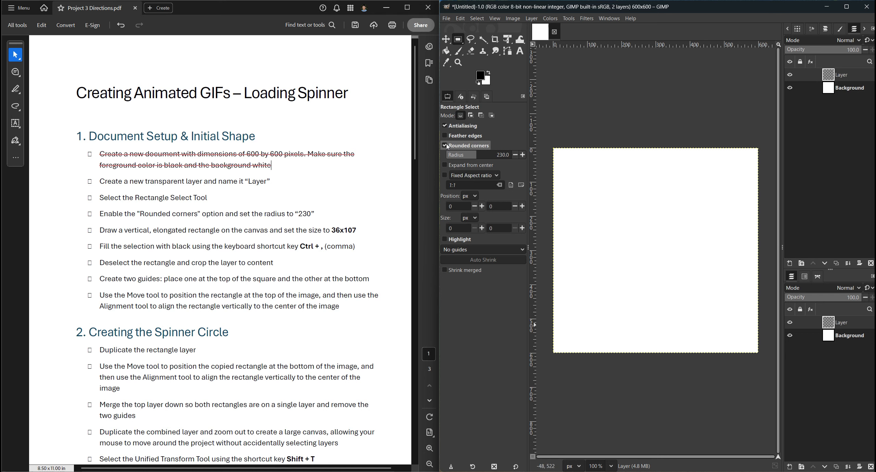
pyautogui.doubleClick(503, 155)
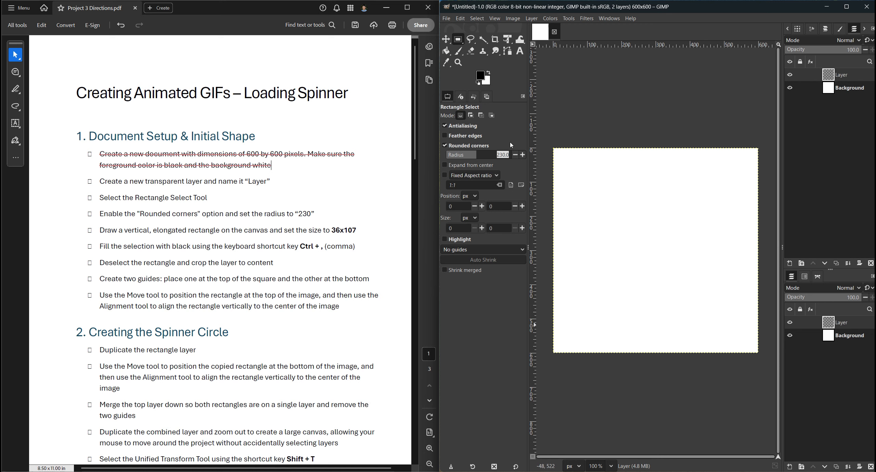
pyautogui.moveTo(644, 173); pyautogui.dragTo(664, 216)
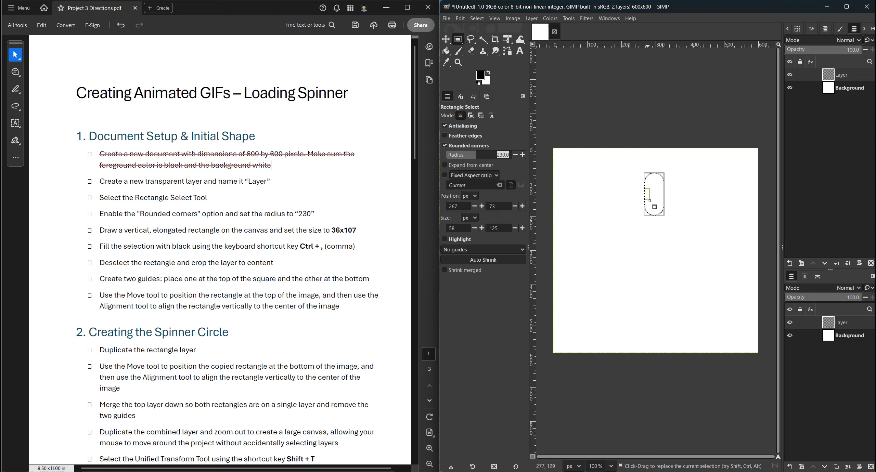
# Set the rounded selection's size to 36 × 107 px and fill it with black.
pyautogui.doubleClick(454, 228)
pyautogui.write('36')
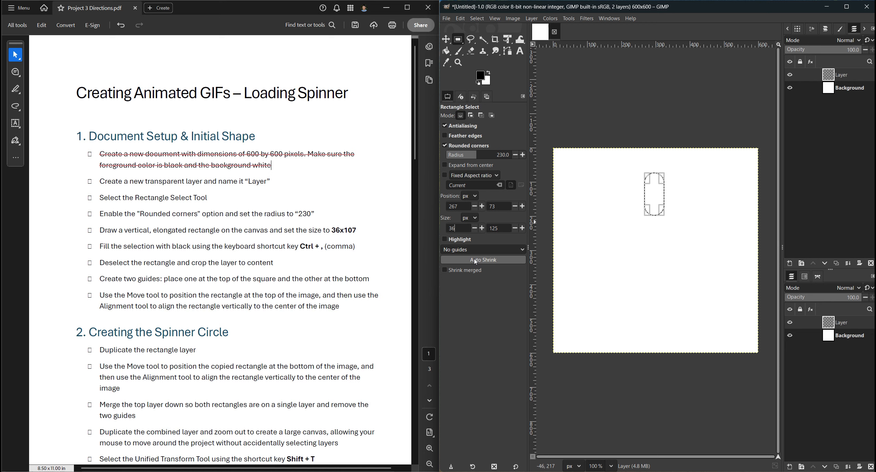
pyautogui.press('Tab')
pyautogui.write('1')
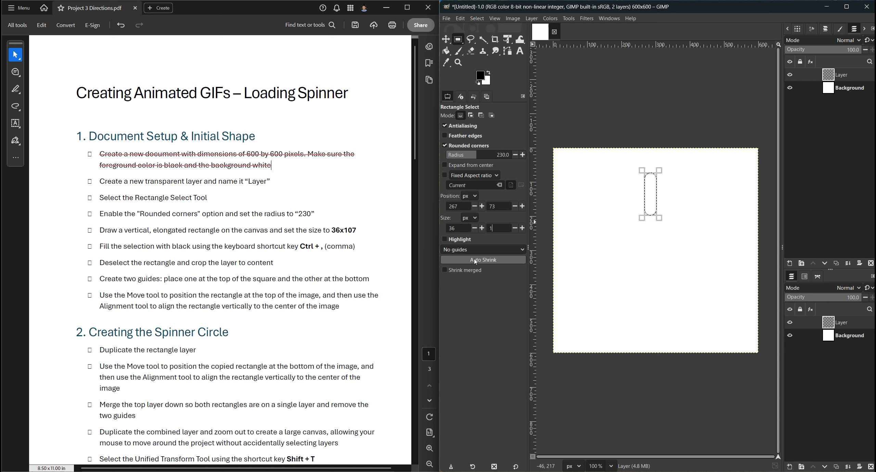
pyautogui.write('07')
pyautogui.press('Tab')
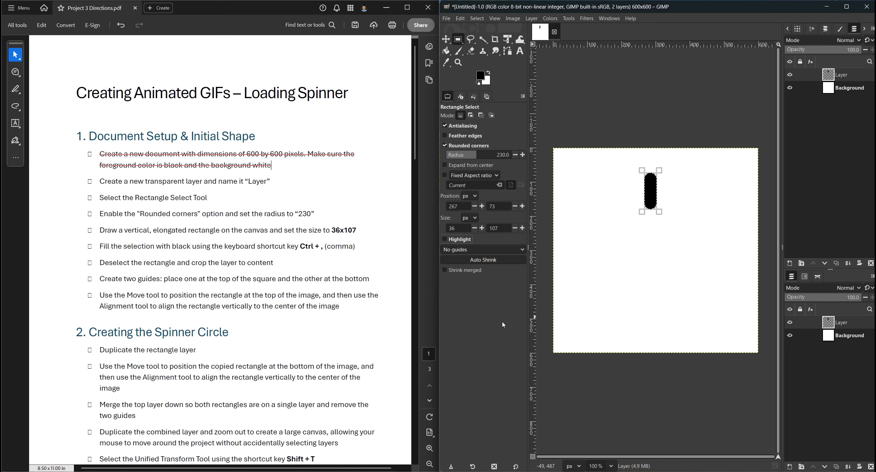
# Remove the selection and crop the rectangle's layer to its content.
pyautogui.hotkey('ctrl', 'shift', 'a')
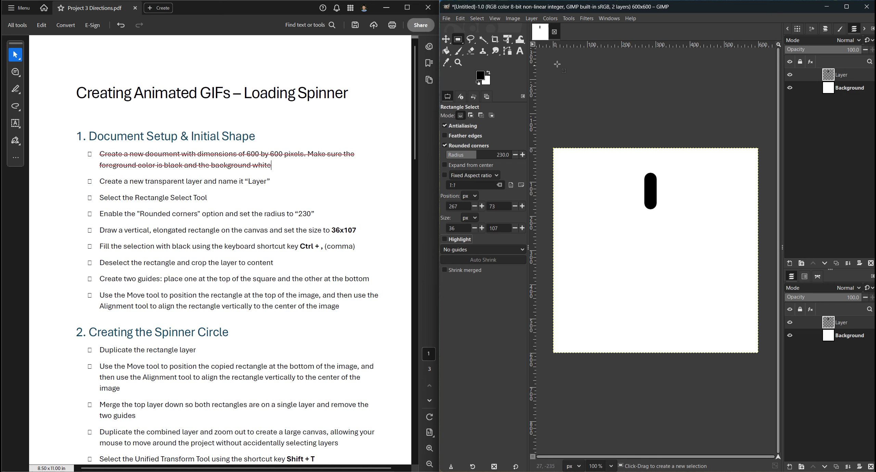
pyautogui.click(532, 19)
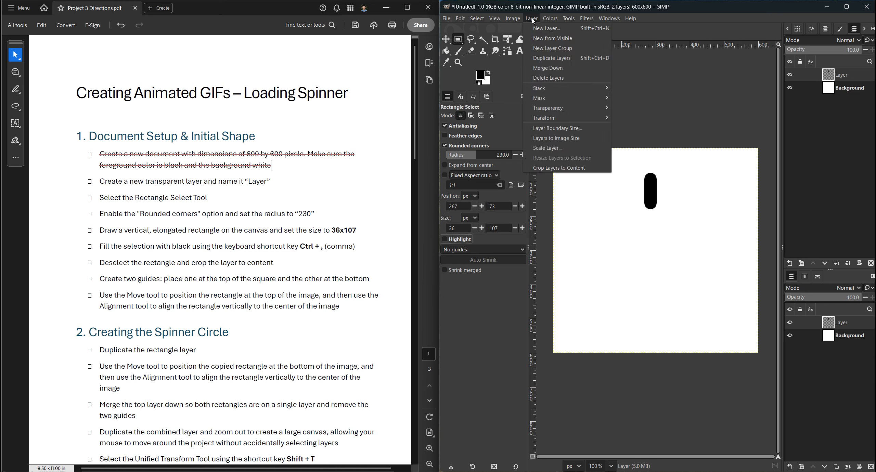
pyautogui.click(570, 168)
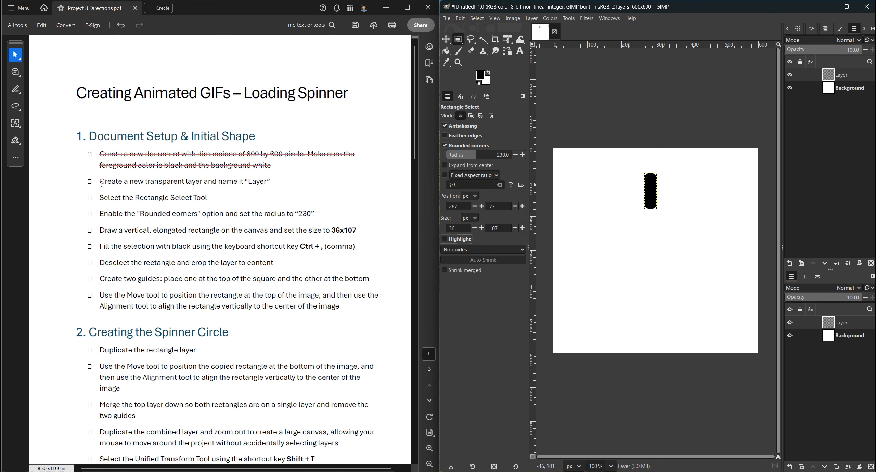
# In the PDF directions, underline the instructions from creating the transparent layer through cropping the layer to content.
pyautogui.moveTo(86, 182)
pyautogui.mouseDown()
pyautogui.moveTo(294, 231)
pyautogui.moveTo(326, 257)
pyautogui.moveTo(292, 279)
pyautogui.moveTo(278, 262)
pyautogui.mouseUp()
pyautogui.click(307, 247)
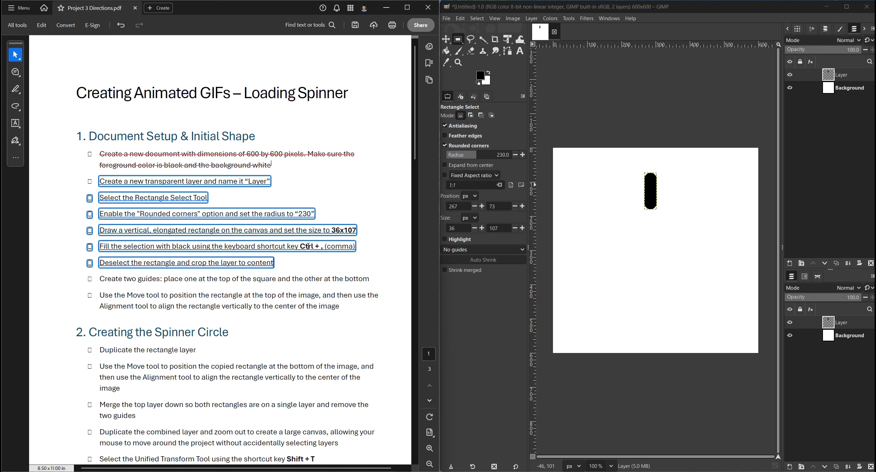
pyautogui.click(180, 284)
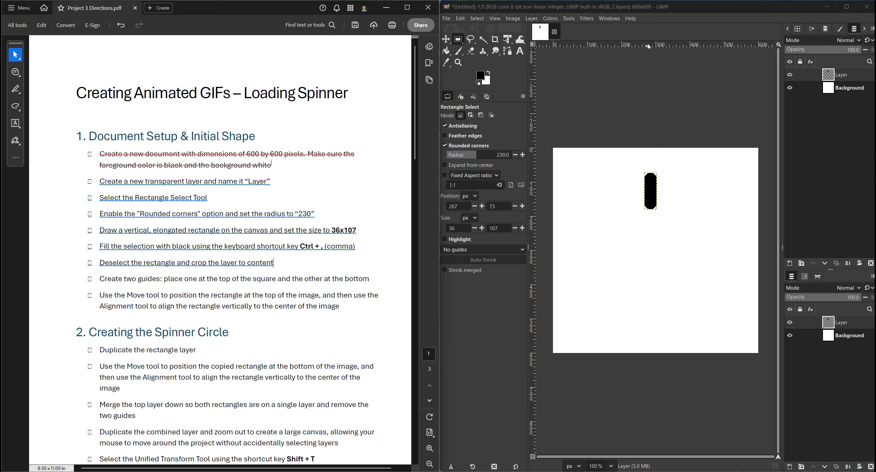
# Place horizontal guides along the top and bottom edges of the GIMP canvas, and strike through the two-guides instruction in the PDF.
pyautogui.moveTo(647, 45); pyautogui.dragTo(651, 148)
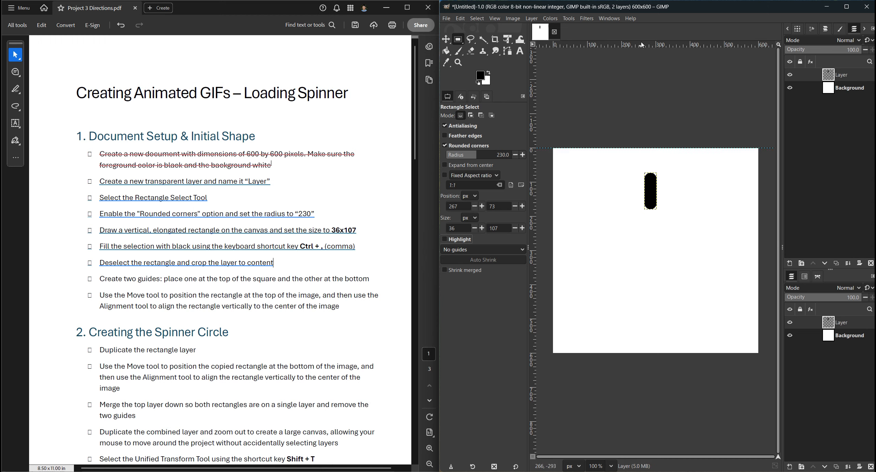
pyautogui.moveTo(645, 45); pyautogui.dragTo(650, 352)
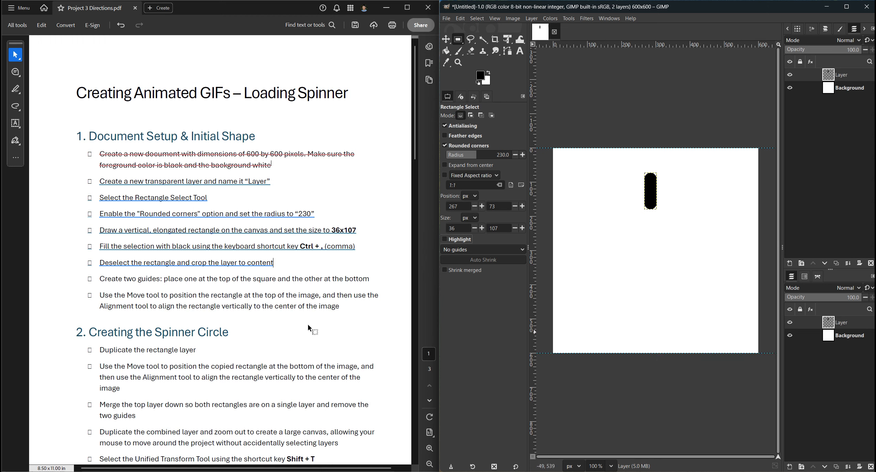
pyautogui.moveTo(100, 279); pyautogui.dragTo(371, 280)
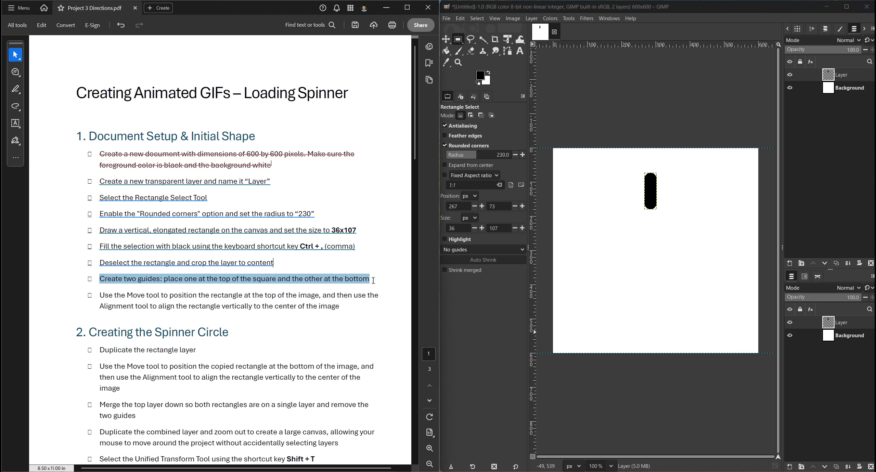
pyautogui.click(325, 295)
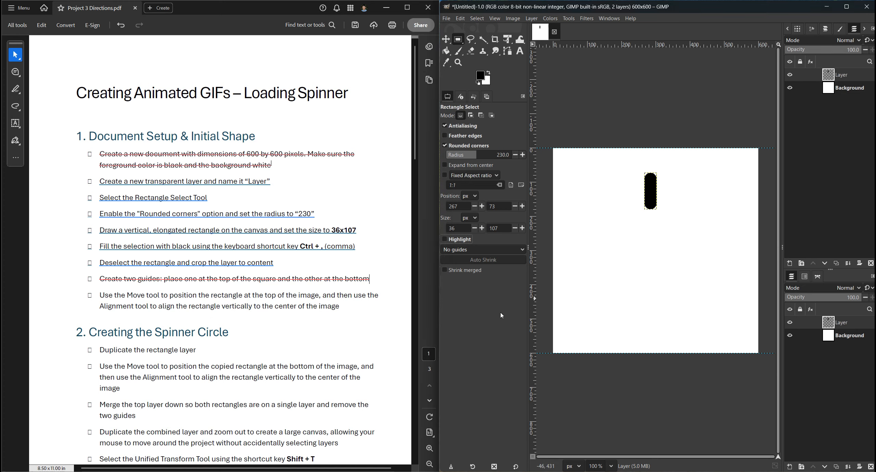
# In GIMP, move the black rounded rectangle up to the top guide and align it to the image's horizontal centre.
pyautogui.press('m')
pyautogui.moveTo(651, 198); pyautogui.dragTo(652, 173)
pyautogui.press('q')
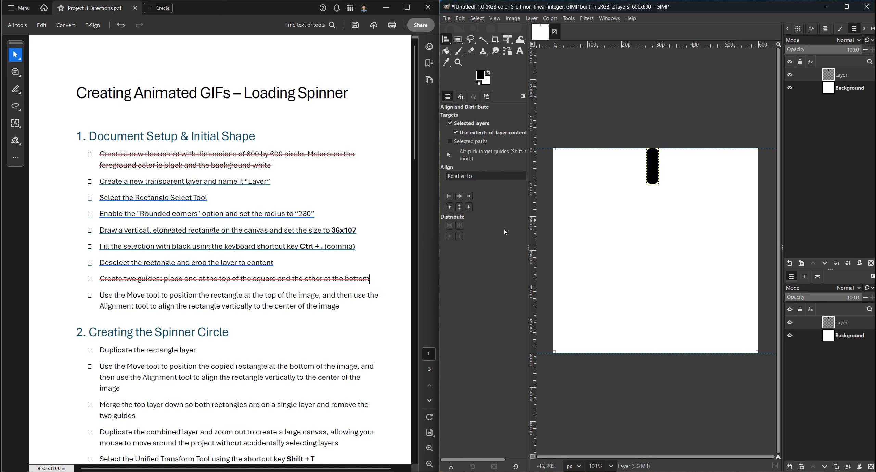
pyautogui.click(459, 197)
# In the PDF directions, strike through the instruction about moving the rectangle to the top and aligning it to the centre.
pyautogui.moveTo(340, 306); pyautogui.dragTo(98, 295)
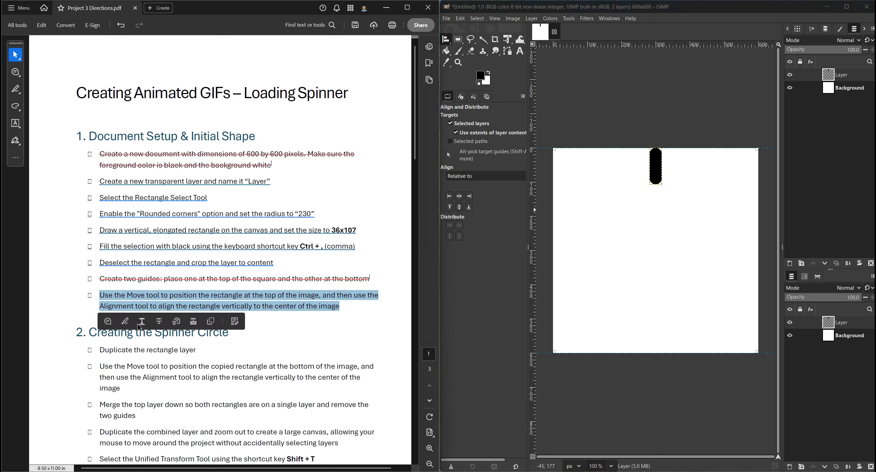
pyautogui.click(158, 321)
pyautogui.scroll(-2, 263, 310)
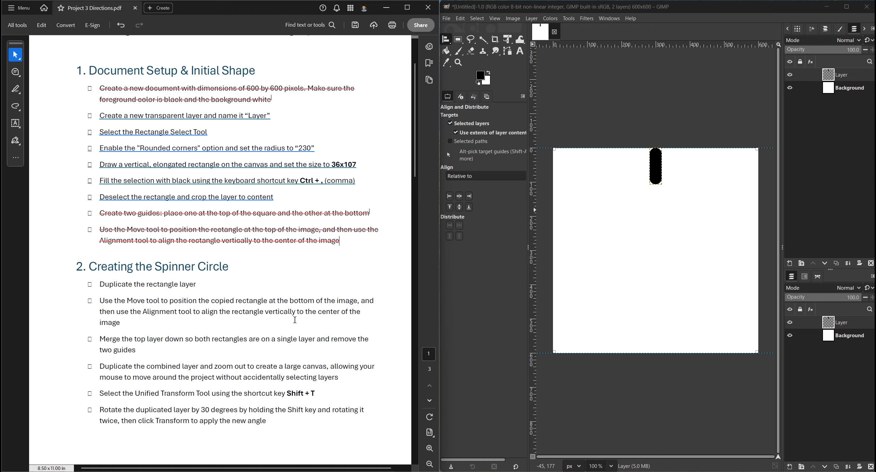
# In GIMP, duplicate the rectangle layer and position the copy at the bottom guide, aligned to the image's horizontal centre.
pyautogui.click(836, 264)
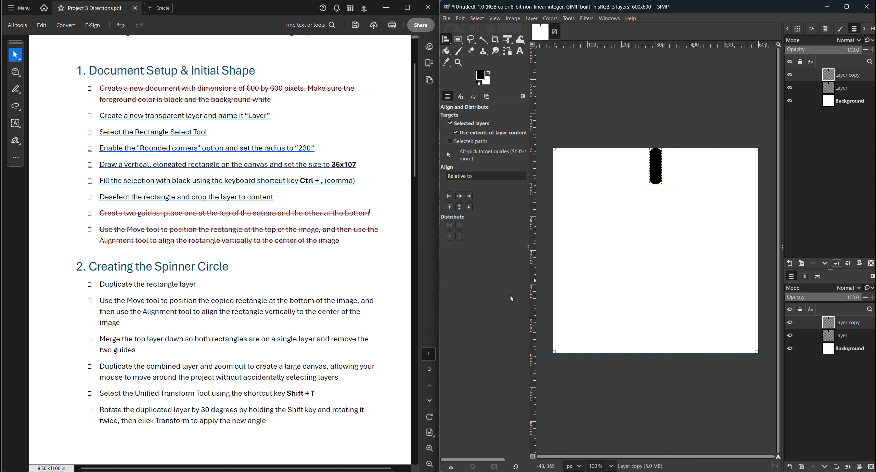
pyautogui.press('m')
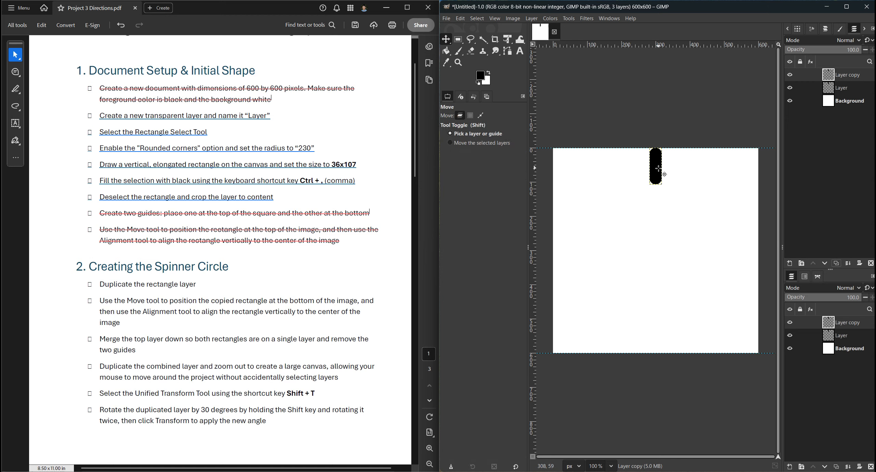
pyautogui.moveTo(659, 169); pyautogui.dragTo(646, 349)
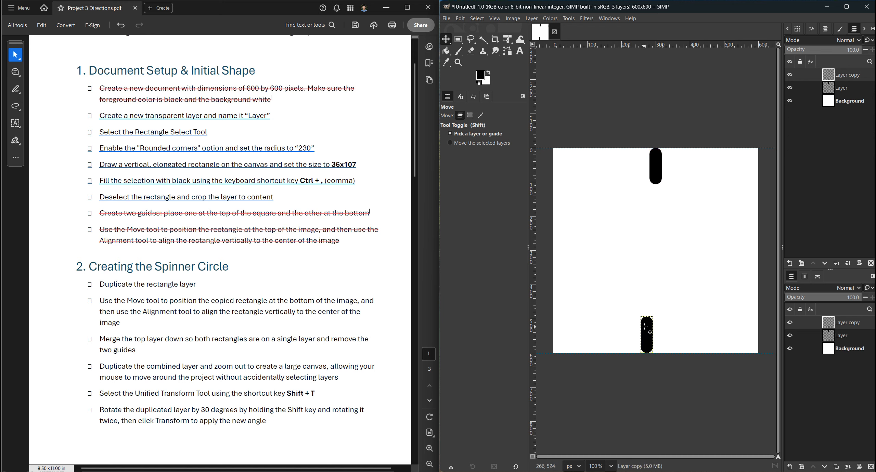
pyautogui.press('q')
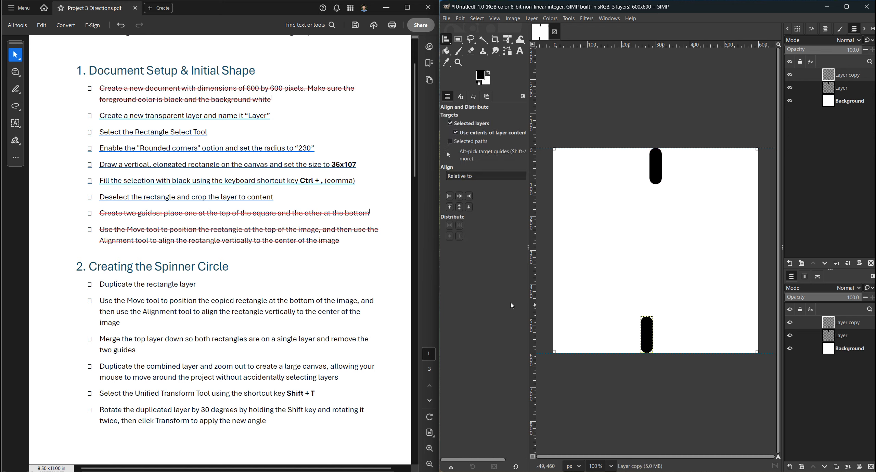
pyautogui.click(459, 196)
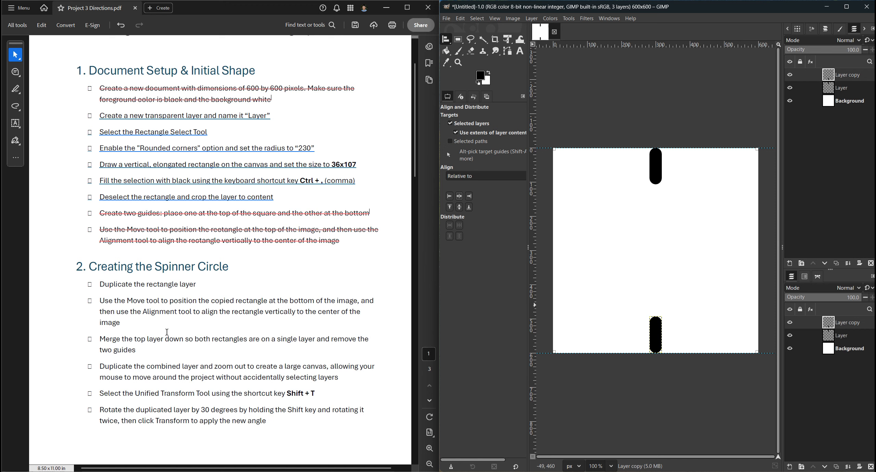
# In the PDF directions, strike through the instruction about duplicating the rectangle layer and the start of the one about moving the copy to the bottom.
pyautogui.moveTo(128, 312); pyautogui.dragTo(87, 284)
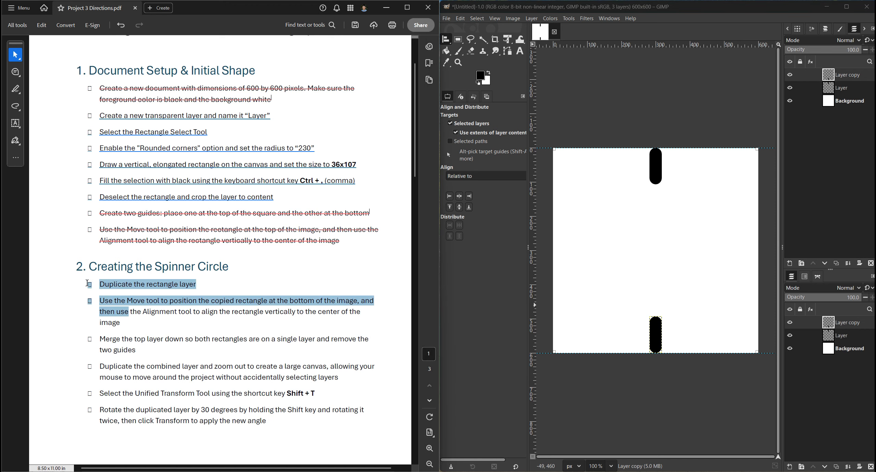
pyautogui.click(149, 269)
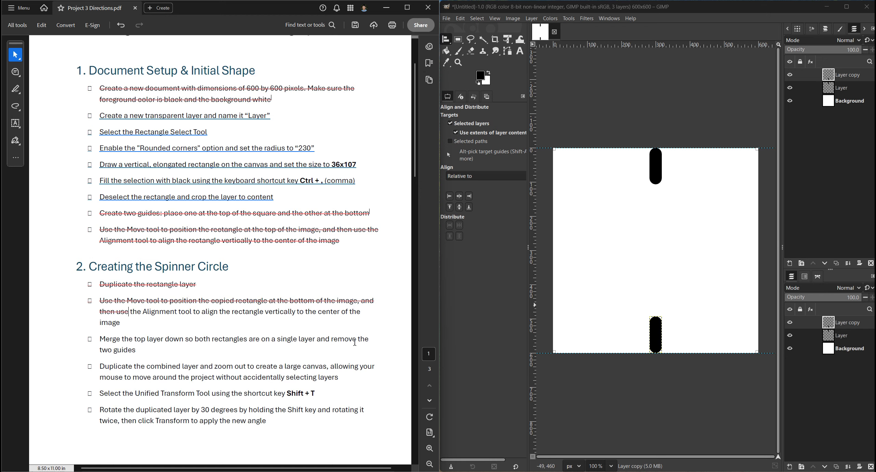
# In GIMP, merge the rectangle copy down into the layer below and remove both horizontal guides from the canvas.
pyautogui.click(847, 264)
pyautogui.click(847, 265)
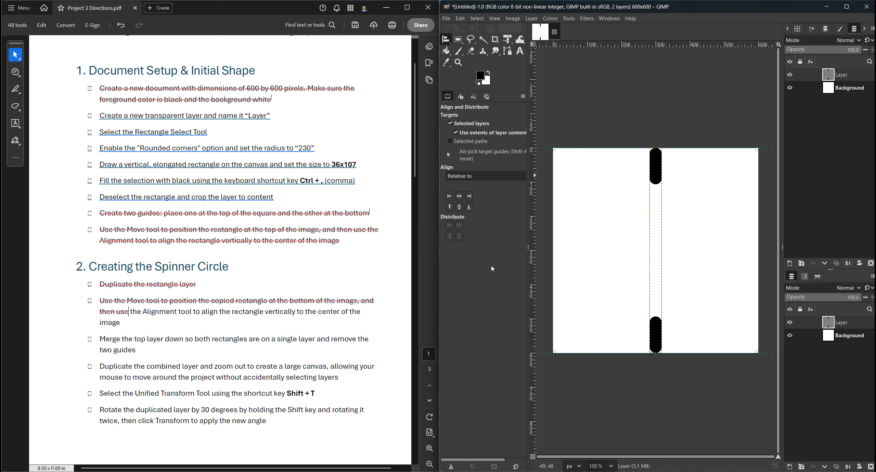
pyautogui.press('m')
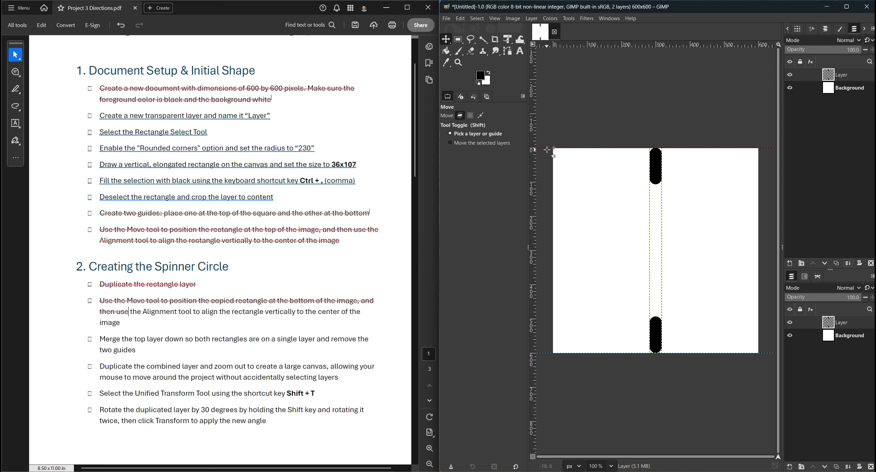
pyautogui.moveTo(546, 148); pyautogui.dragTo(486, 189)
pyautogui.moveTo(547, 353); pyautogui.dragTo(488, 307)
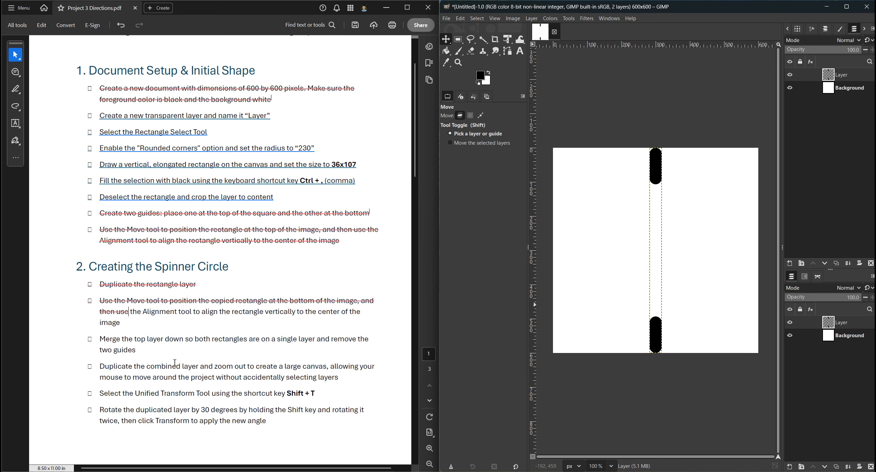
# In the PDF directions, strike through the instruction about merging the top layer down and removing the two guides.
pyautogui.moveTo(152, 352); pyautogui.dragTo(92, 338)
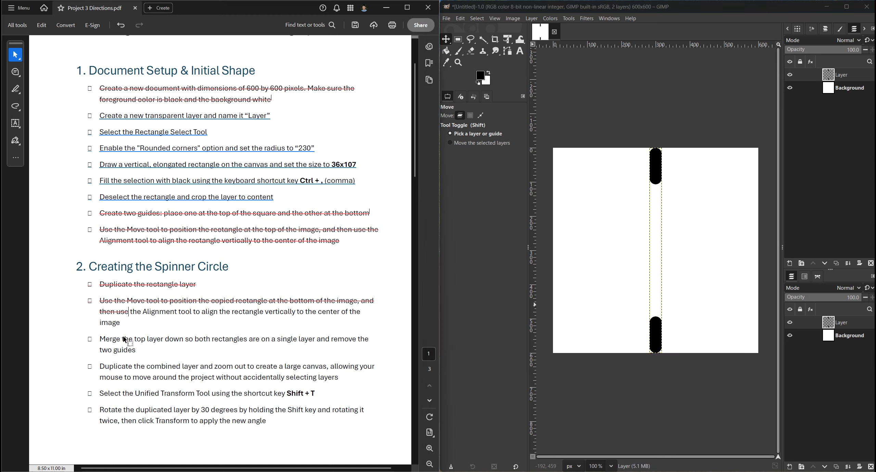
pyautogui.moveTo(145, 339)
pyautogui.mouseDown()
pyautogui.moveTo(100, 340)
pyautogui.moveTo(180, 367)
pyautogui.moveTo(140, 351)
pyautogui.mouseUp()
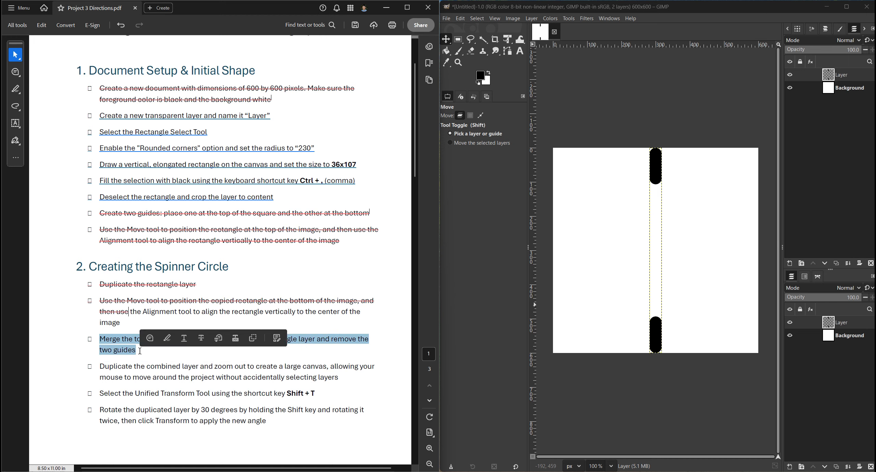
pyautogui.click(201, 338)
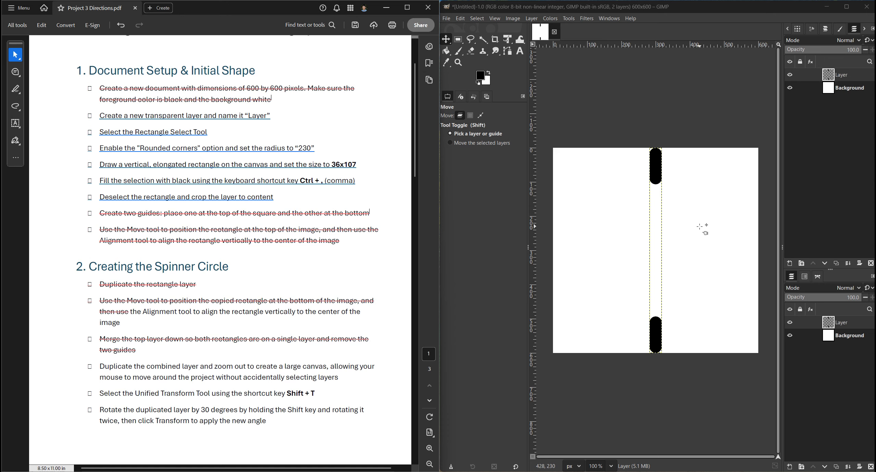
# In GIMP, zoom the canvas out to 34% so that plenty of empty space surrounds the image.
pyautogui.keyDown('ctrl'); pyautogui.scroll(-2, 700, 226); pyautogui.keyUp('ctrl')
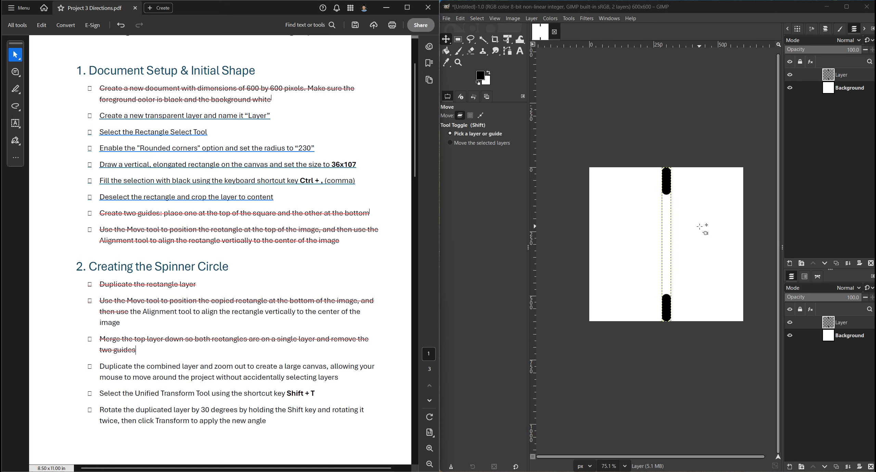
pyautogui.keyDown('ctrl'); pyautogui.scroll(-2, 699, 226); pyautogui.keyUp('ctrl')
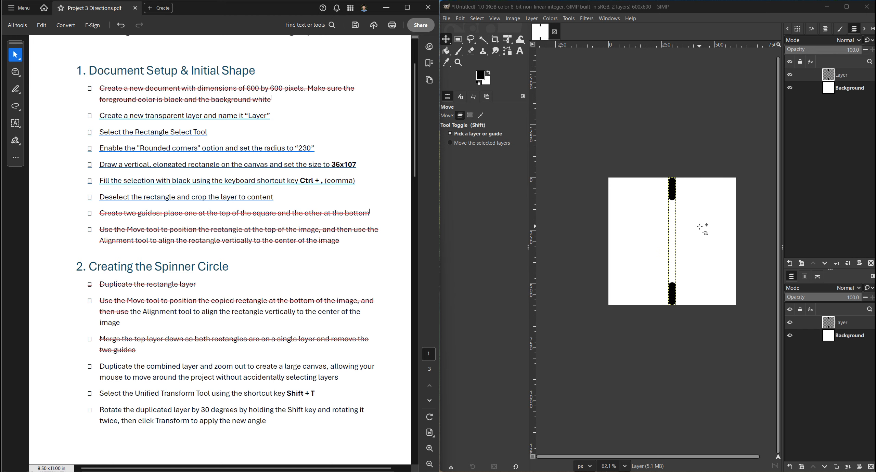
pyautogui.keyDown('ctrl'); pyautogui.scroll(-1, 699, 443); pyautogui.keyUp('ctrl')
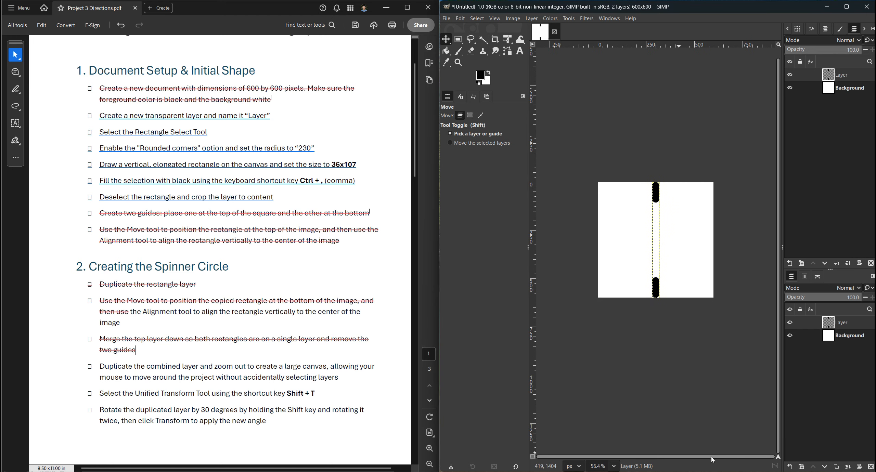
pyautogui.keyDown('ctrl'); pyautogui.scroll(-2, 686, 344); pyautogui.keyUp('ctrl')
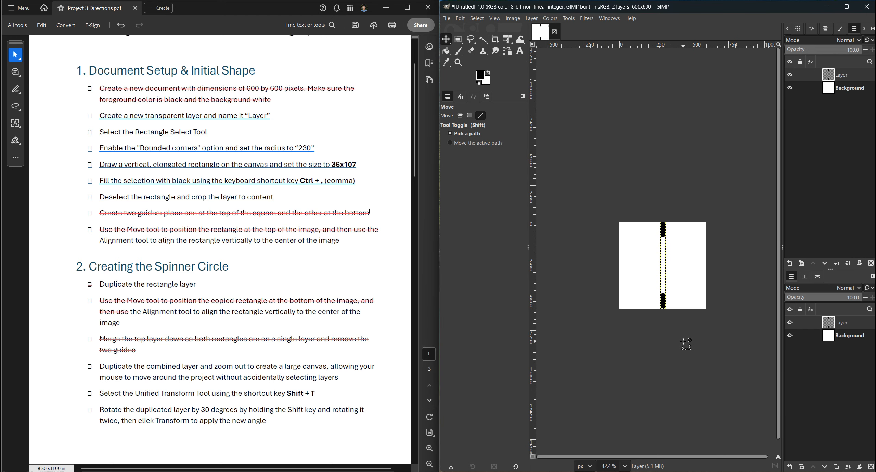
pyautogui.scroll(-2, 777, 437)
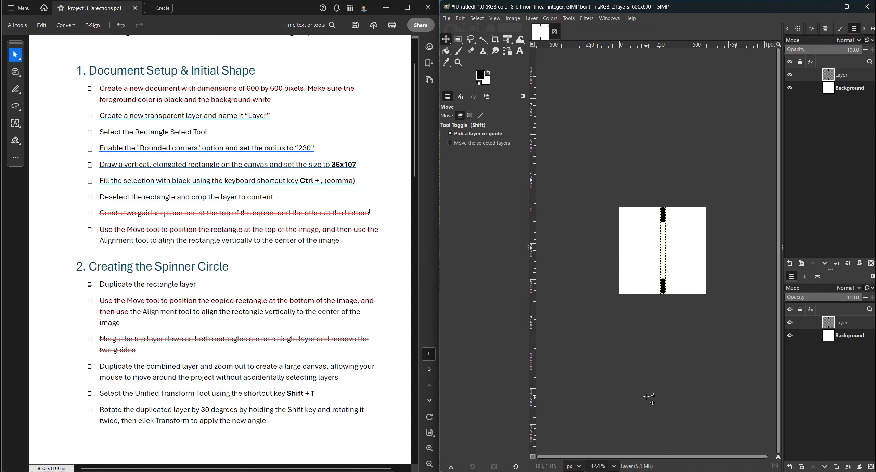
pyautogui.click(459, 63)
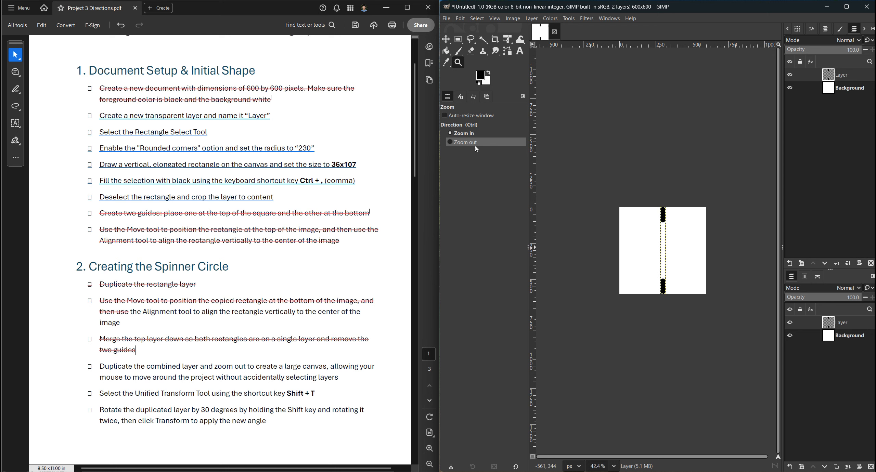
pyautogui.click(466, 142)
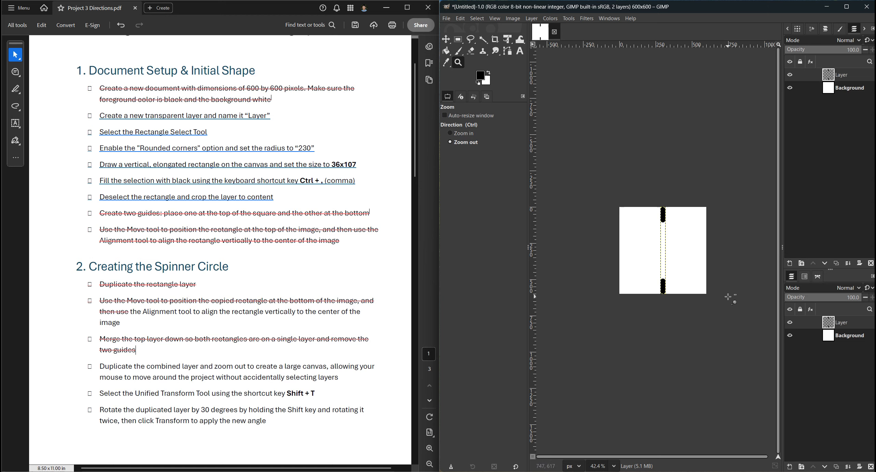
pyautogui.click(742, 320)
pyautogui.press('ctrl')
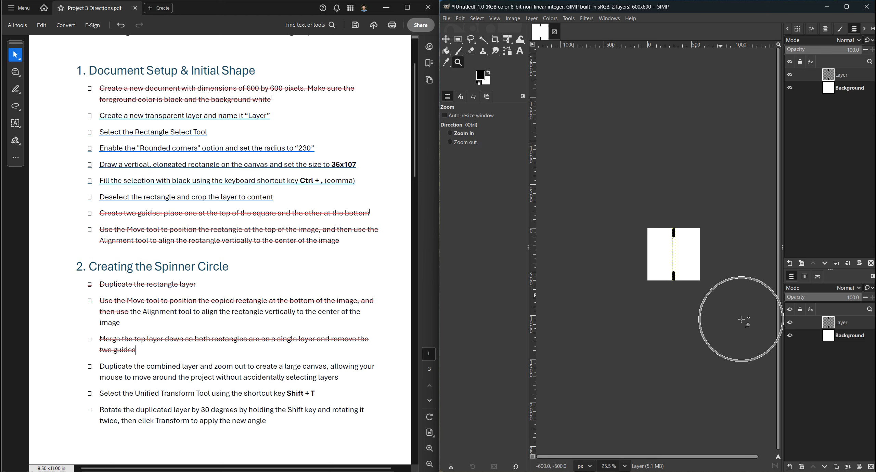
pyautogui.press('ctrl')
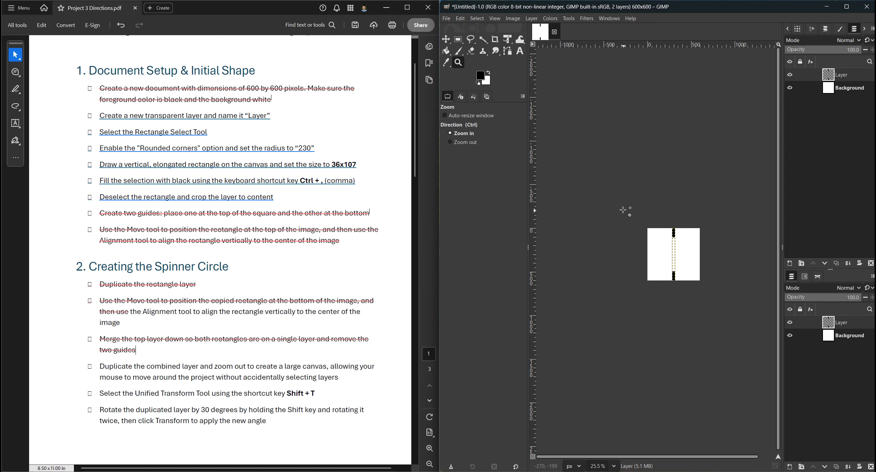
pyautogui.scroll(5, 685, 287)
pyautogui.scroll(-2, 689, 293)
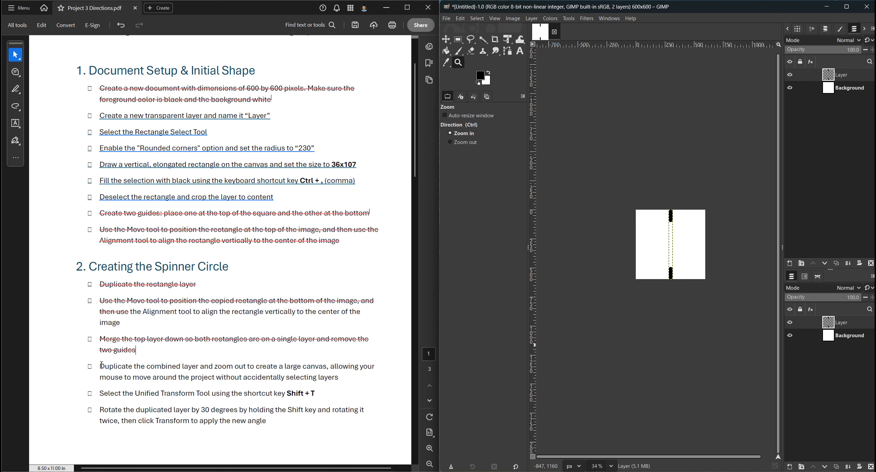
# In the PDF directions, strike through the instruction about duplicating the combined layer and zooming out.
pyautogui.moveTo(100, 366); pyautogui.dragTo(339, 377)
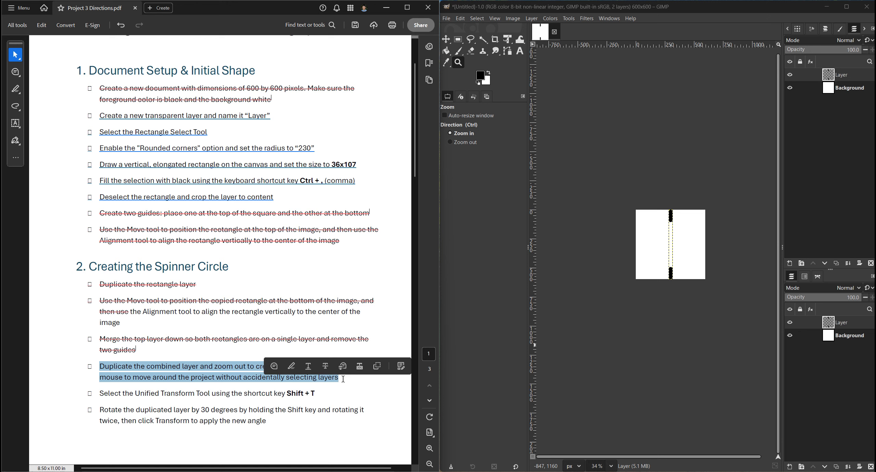
pyautogui.click(325, 367)
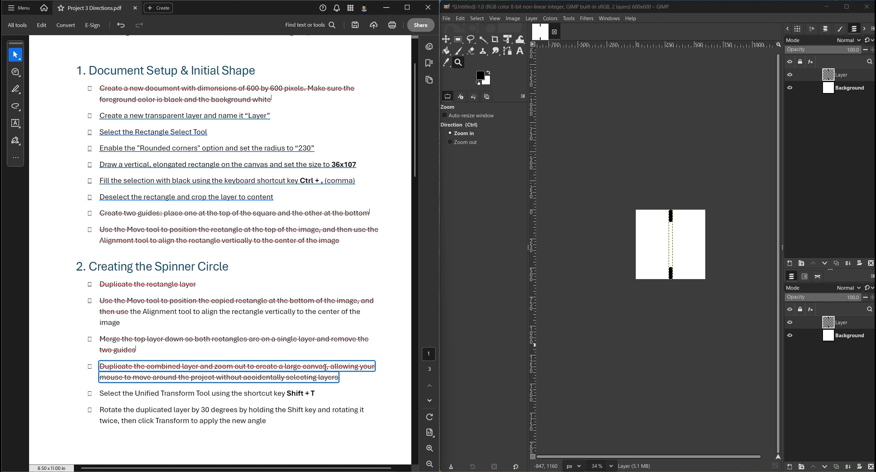
pyautogui.click(492, 274)
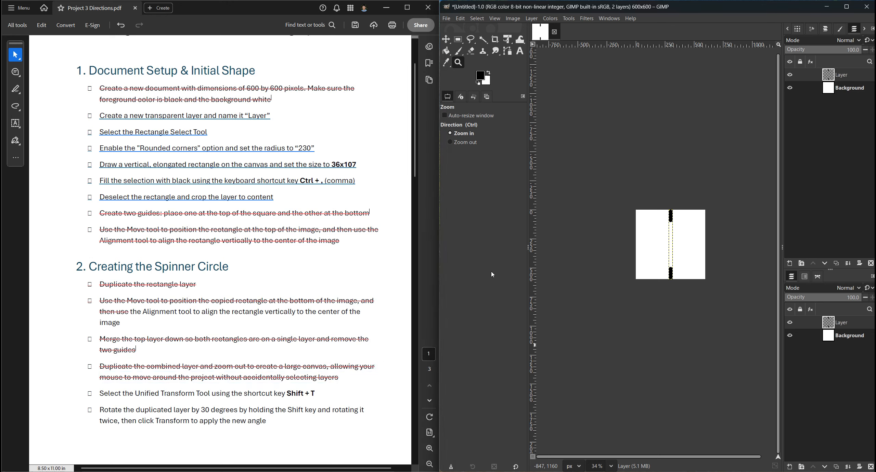
pyautogui.hotkey('shift', 't')
pyautogui.click(492, 274)
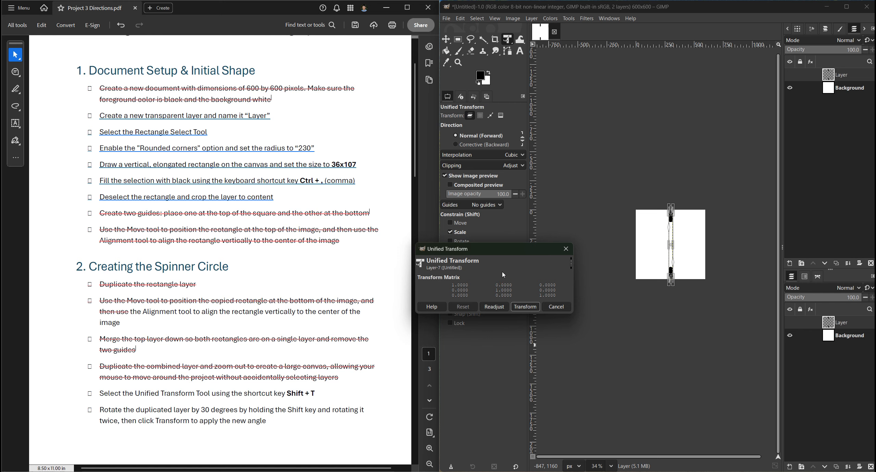
pyautogui.click(556, 308)
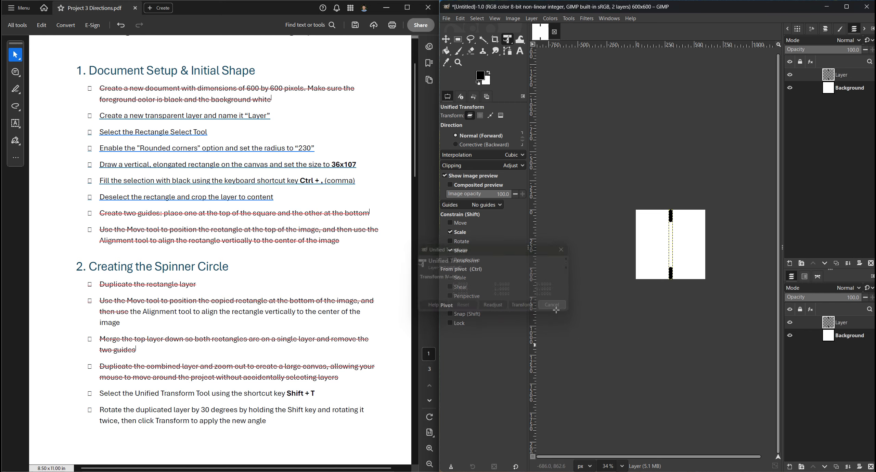
# In GIMP, duplicate the merged rectangles layer and start a Unified Transform on the copy, with its dialog moved clear of the image.
pyautogui.click(837, 264)
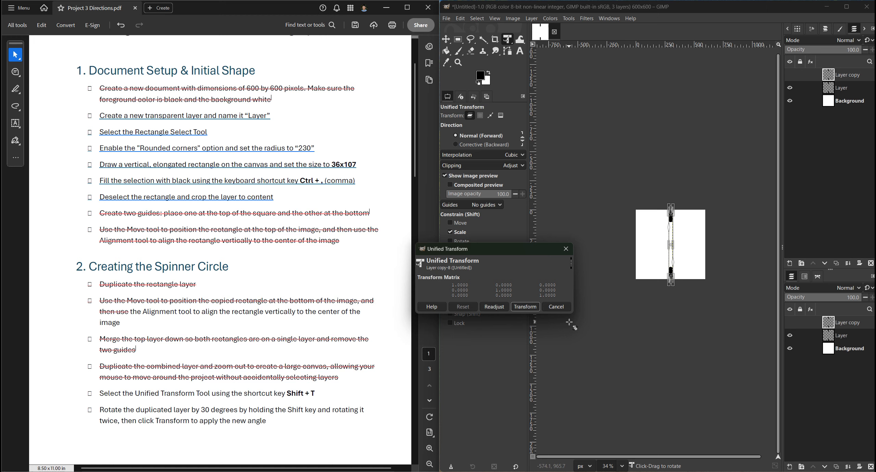
pyautogui.moveTo(506, 249); pyautogui.dragTo(690, 79)
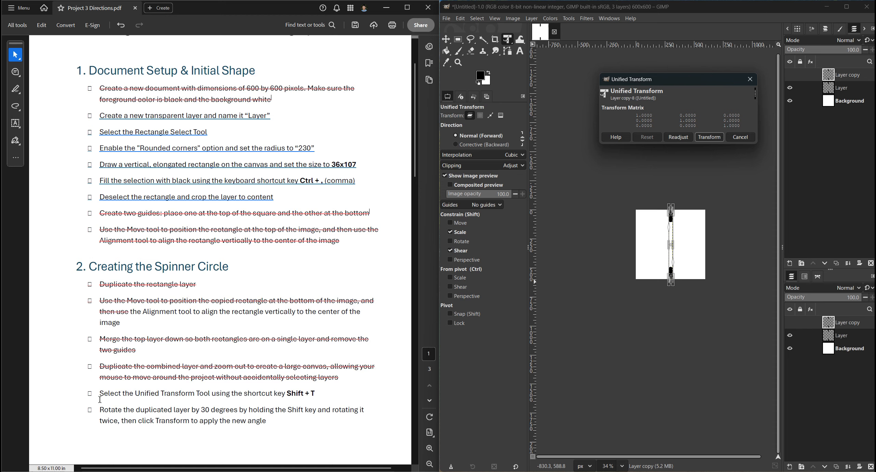
# In the PDF directions, strike through the instruction about selecting the Unified Transform Tool.
pyautogui.moveTo(99, 393); pyautogui.dragTo(315, 391)
pyautogui.click(325, 408)
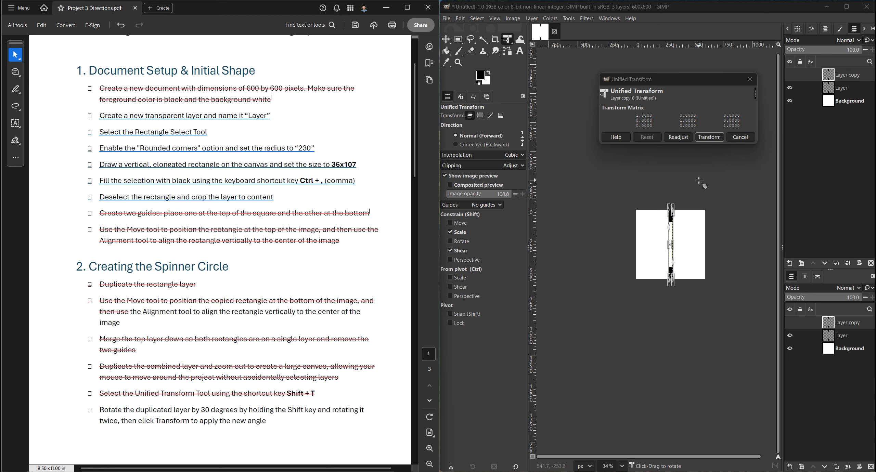
# In GIMP, rotate the duplicated rectangles layer 30 degrees clockwise about its centre and apply the transform.
pyautogui.moveTo(706, 184); pyautogui.dragTo(741, 152)
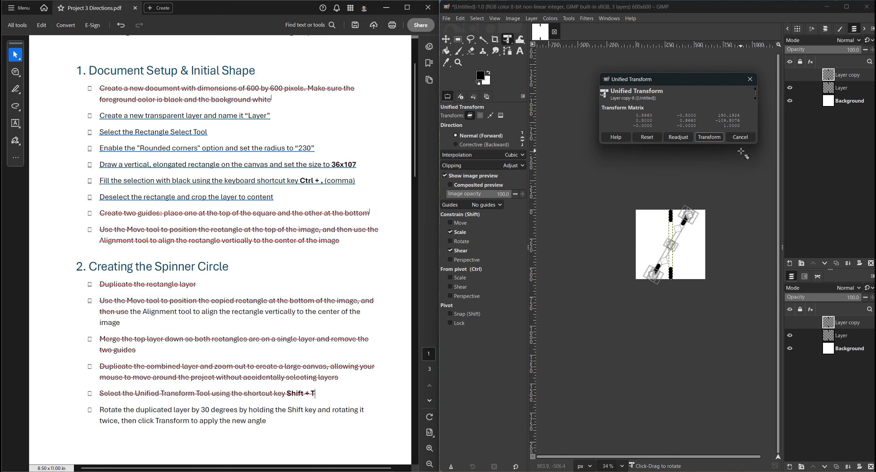
pyautogui.click(716, 137)
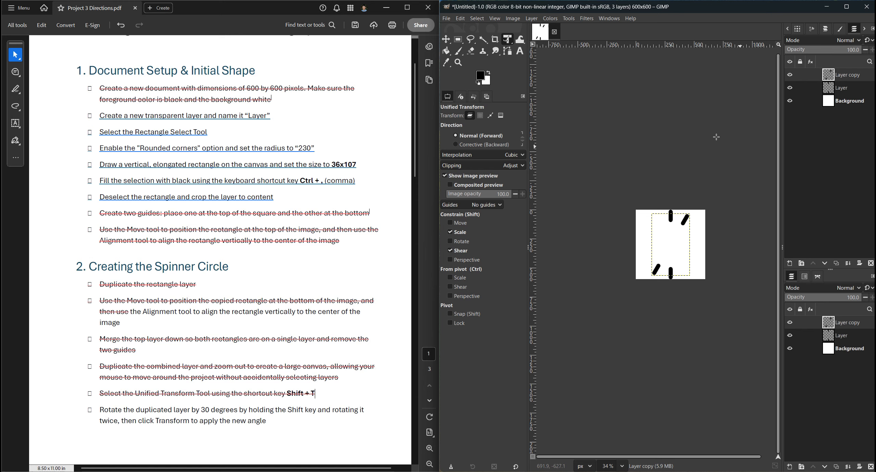
pyautogui.moveTo(755, 457); pyautogui.dragTo(769, 457)
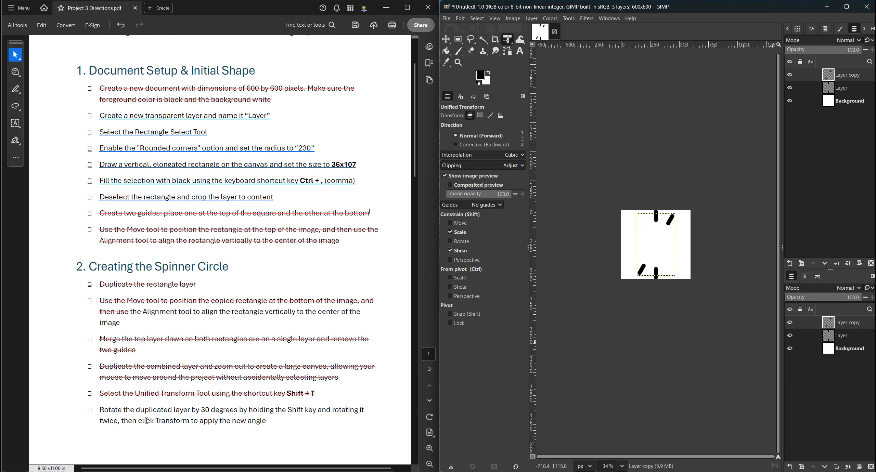
# In the PDF directions, strike through the 30-degree rotation instruction and the remaining text of the bottom-alignment instruction.
pyautogui.moveTo(99, 409); pyautogui.dragTo(266, 421)
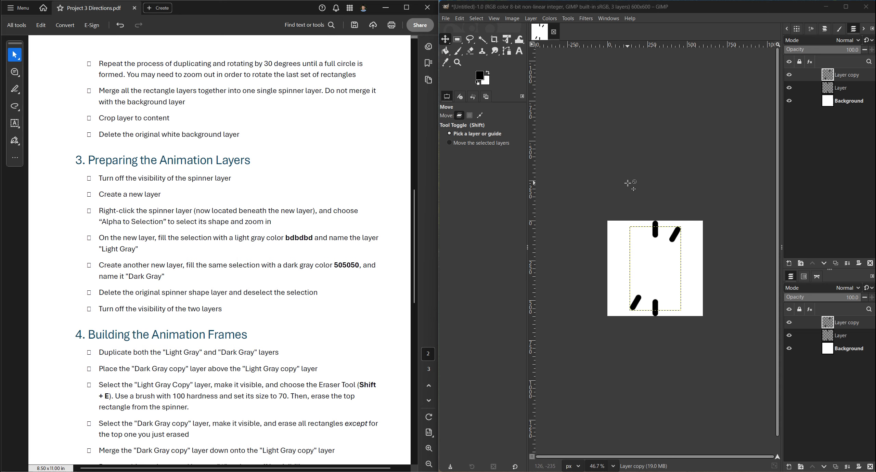
pyautogui.scroll(5, 421, 171)
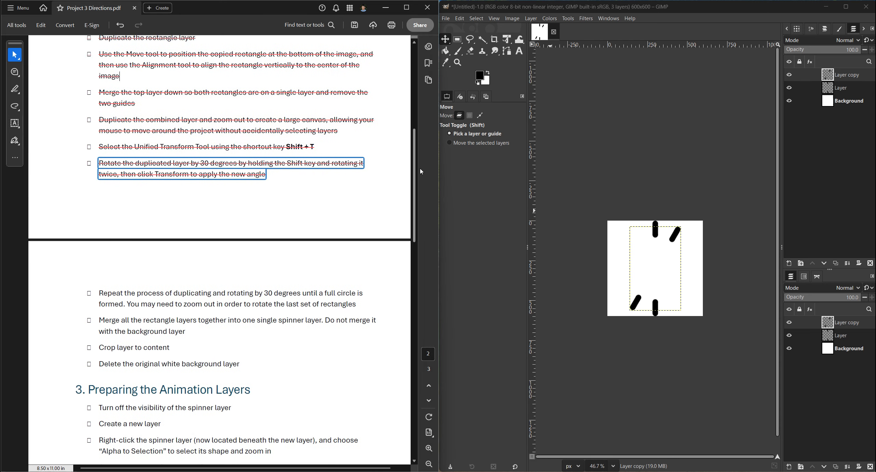
pyautogui.scroll(-3, 421, 172)
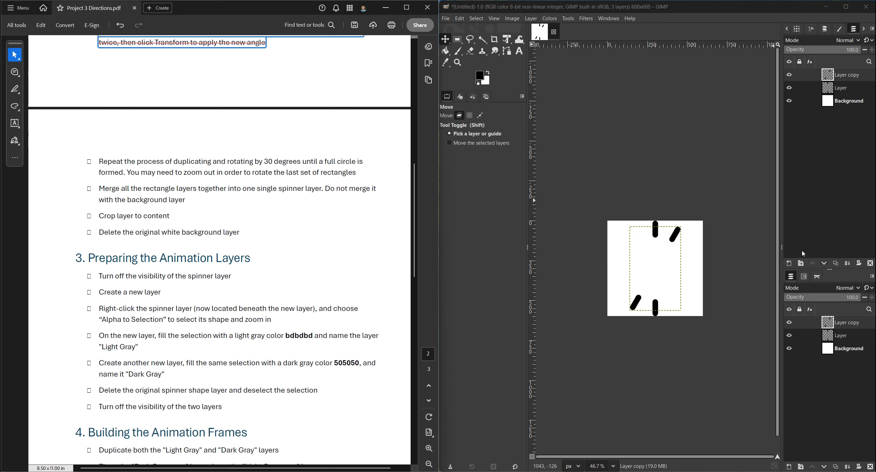
# In GIMP, duplicate the topmost rectangles layer and rotate the copy 30 degrees clockwise to the 2 and 8 o'clock positions with Unified Transform.
pyautogui.click(835, 264)
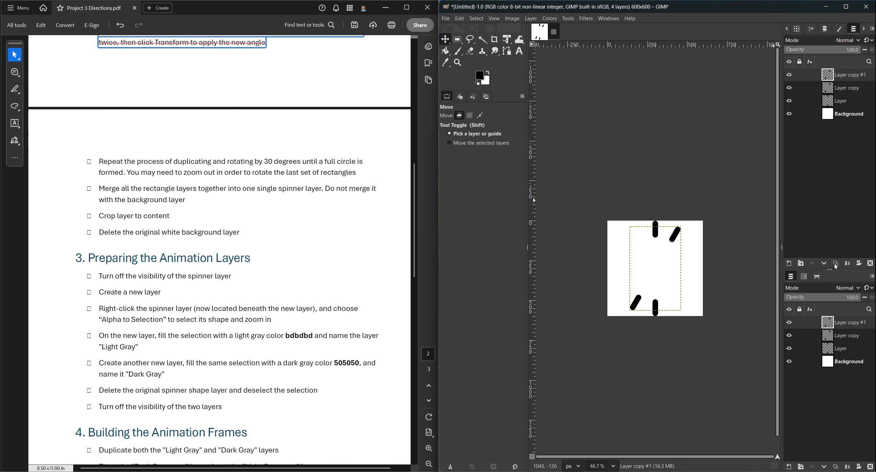
pyautogui.hotkey('shift', 't')
pyautogui.click(501, 275)
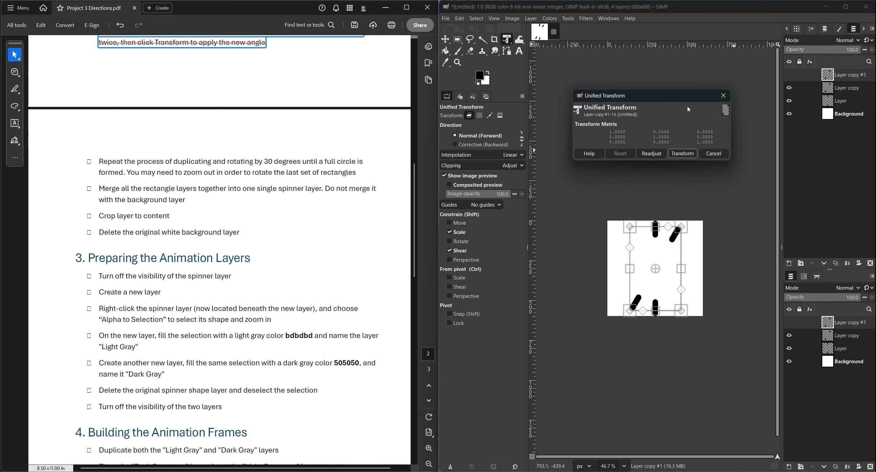
pyautogui.moveTo(680, 99); pyautogui.dragTo(724, 72)
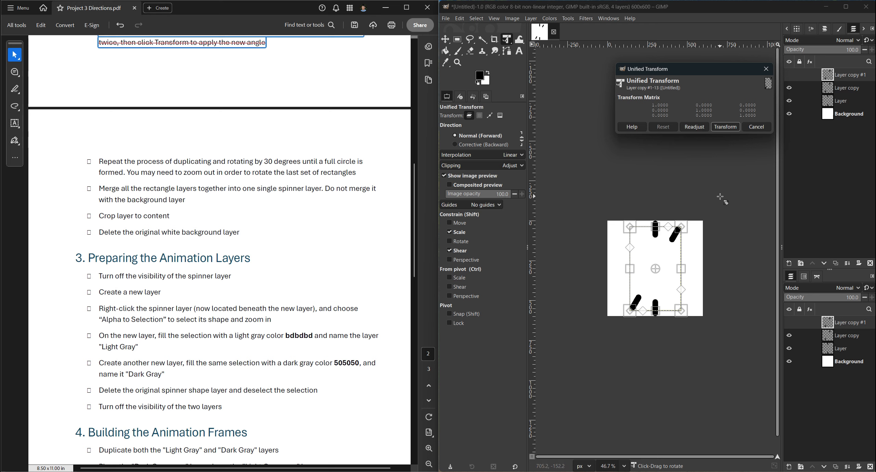
pyautogui.moveTo(720, 196); pyautogui.dragTo(734, 238)
pyautogui.press('shift')
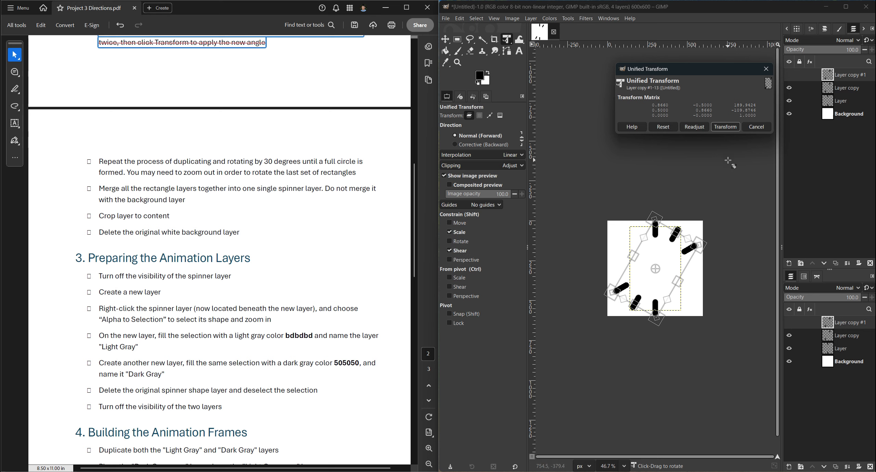
pyautogui.press('Return')
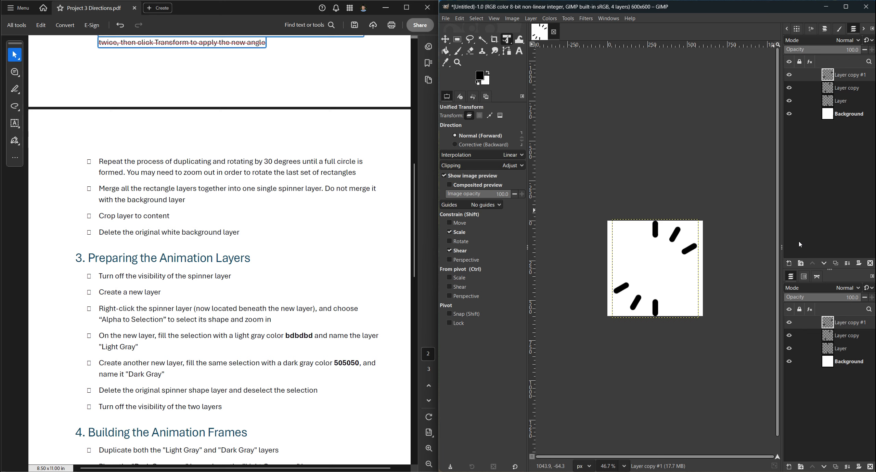
# Duplicate the 2 and 8 o'clock rectangles layer and rotate the copy 30 degrees clockwise so its pair lies horizontally.
pyautogui.click(836, 266)
pyautogui.click(734, 165)
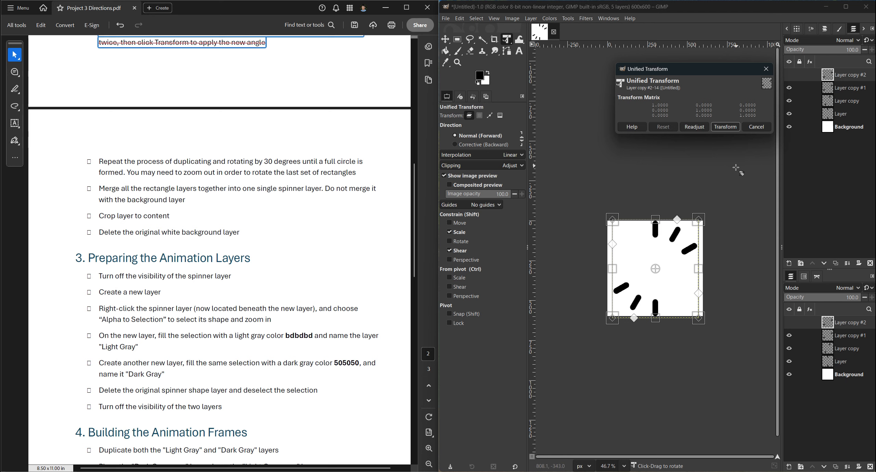
pyautogui.moveTo(738, 176); pyautogui.dragTo(754, 228)
pyautogui.click(725, 126)
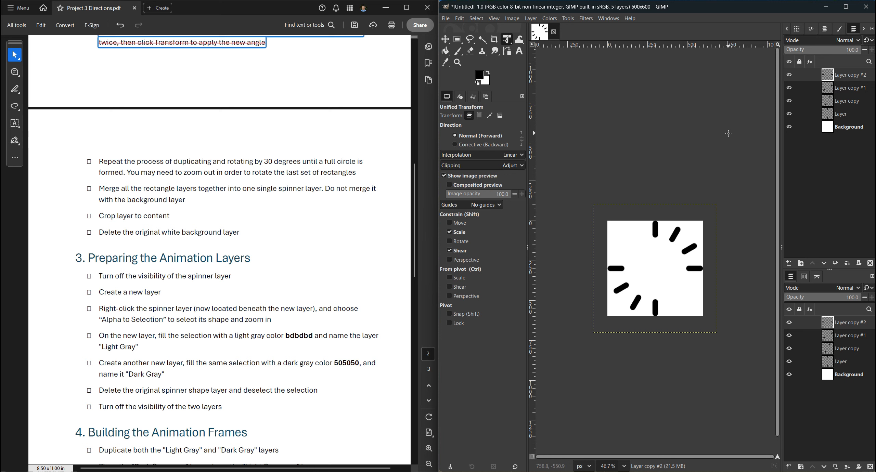
# Duplicate the horizontal rectangles layer and rotate the copy 30 degrees clockwise to the 4 and 10 o'clock positions.
pyautogui.click(835, 263)
pyautogui.click(755, 186)
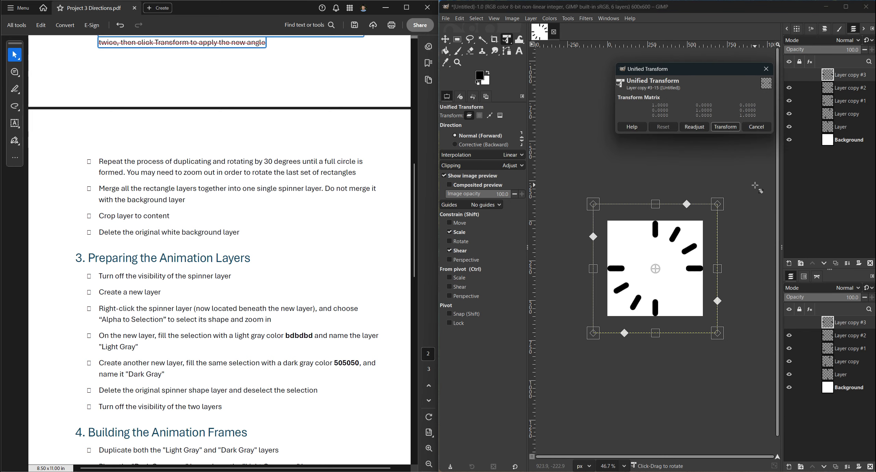
pyautogui.moveTo(755, 187); pyautogui.dragTo(750, 233)
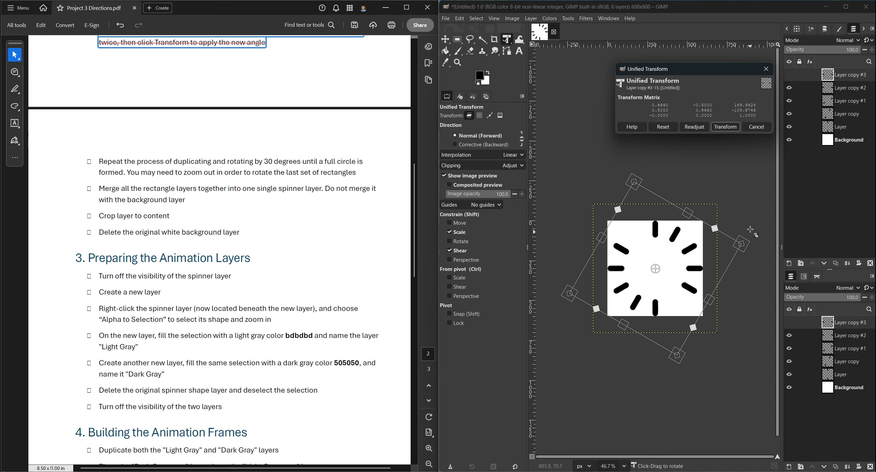
pyautogui.click(725, 126)
# Duplicate the 4 and 10 o'clock rectangles layer and rotate the copy 30 degrees clockwise to complete the spinner circle.
pyautogui.click(836, 265)
pyautogui.click(771, 196)
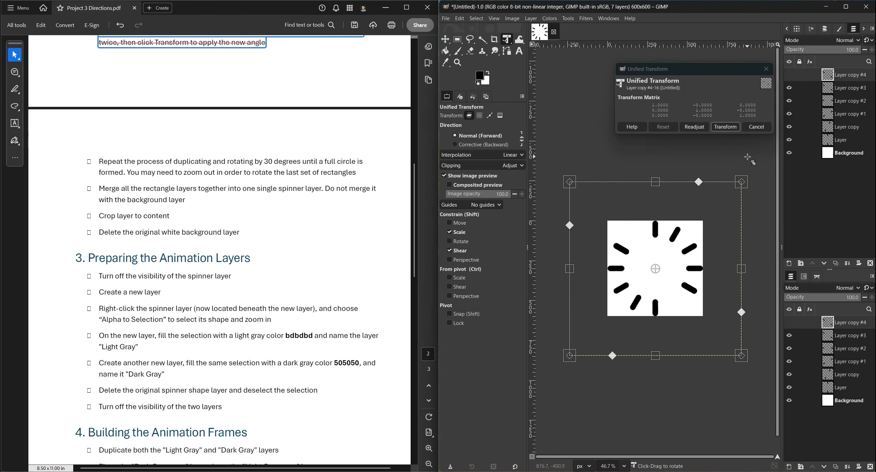
pyautogui.moveTo(748, 158); pyautogui.dragTo(764, 228)
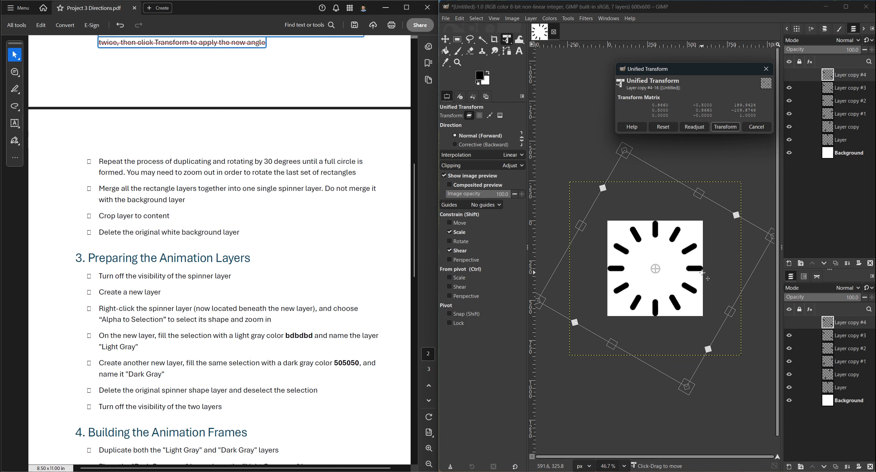
pyautogui.click(732, 130)
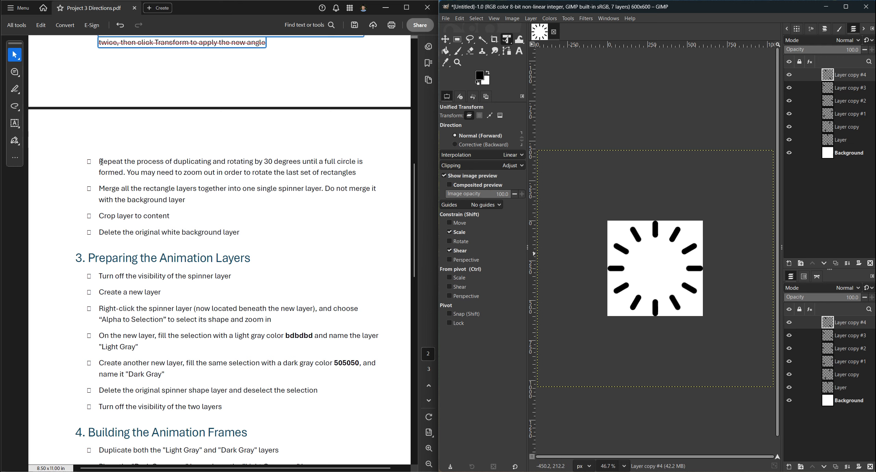
# In the PDF directions, strike through the instruction about repeating the duplication and 30-degree rotation until a full circle is formed.
pyautogui.moveTo(101, 161); pyautogui.dragTo(364, 174)
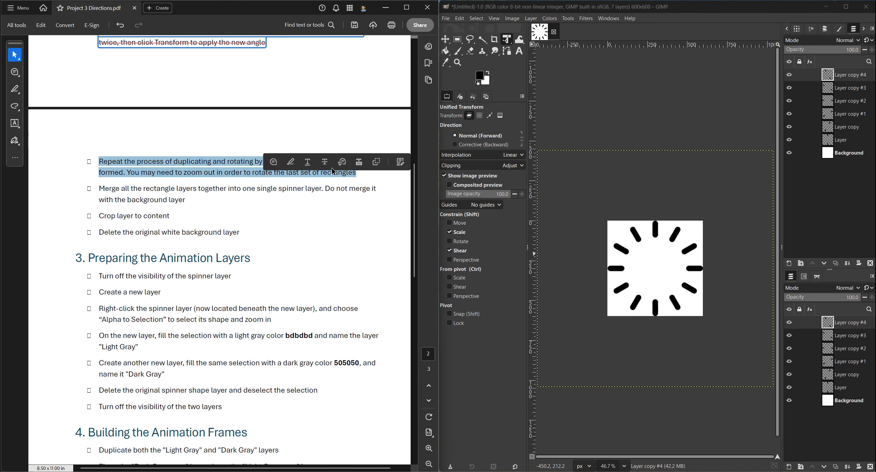
pyautogui.click(331, 161)
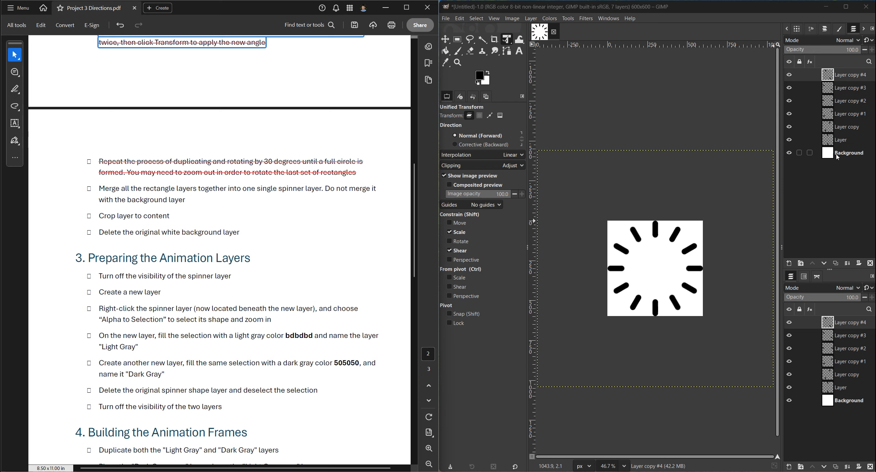
# In GIMP, merge all the rectangle layers into one spinner layer above the background and crop that layer to its content.
pyautogui.click(847, 264)
pyautogui.click(847, 263)
pyautogui.click(847, 263)
pyautogui.click(847, 263)
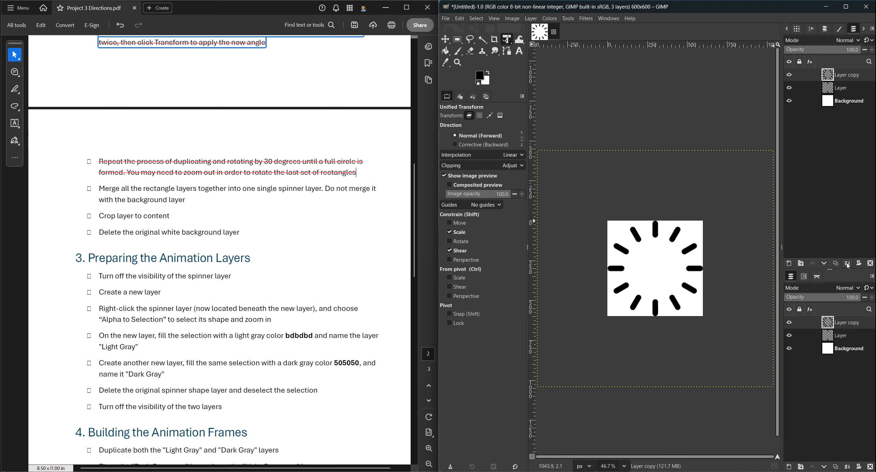
pyautogui.click(847, 263)
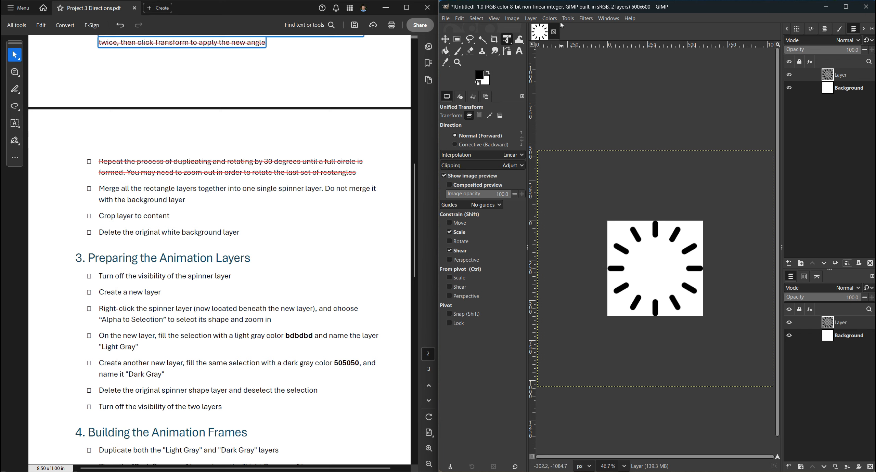
pyautogui.click(534, 19)
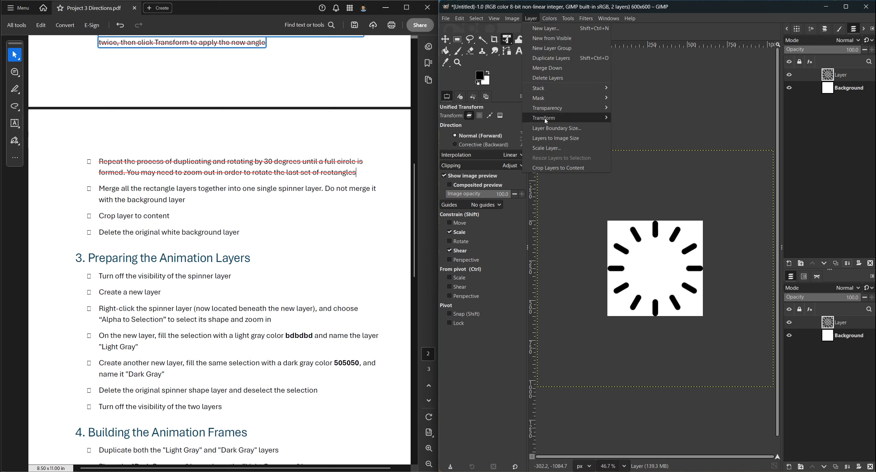
pyautogui.click(550, 166)
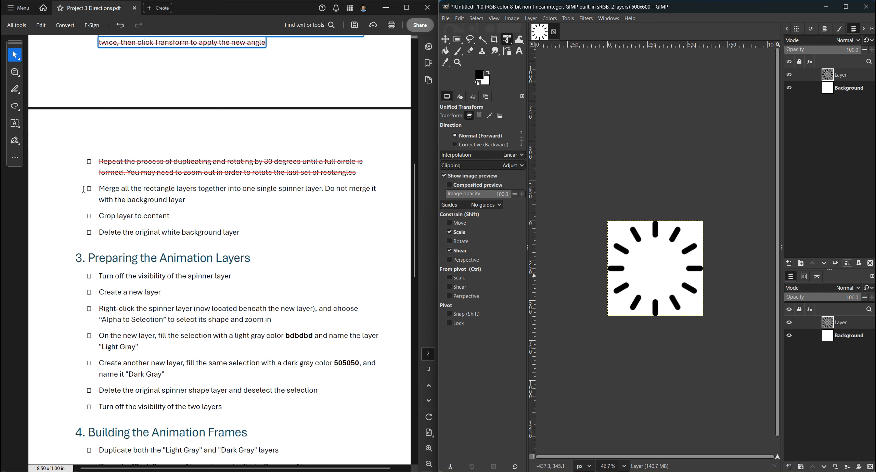
# In the PDF directions, strike through the instructions about merging the rectangle layers and cropping the layer to content.
pyautogui.moveTo(97, 189); pyautogui.dragTo(182, 215)
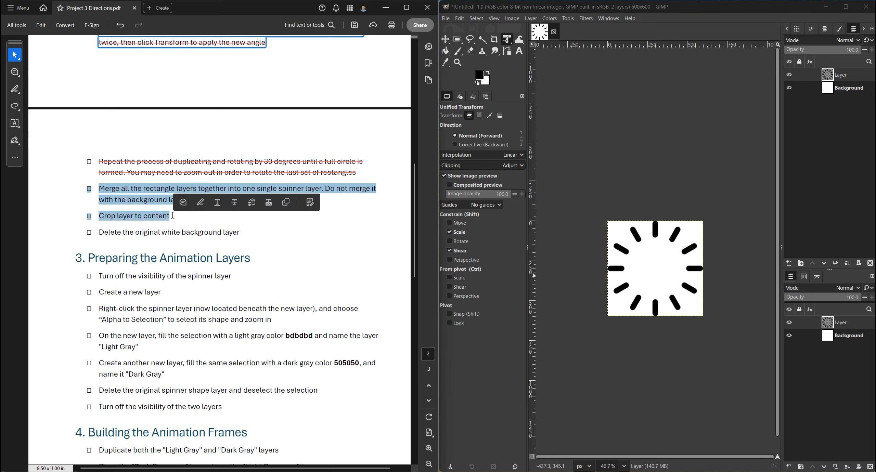
pyautogui.click(235, 202)
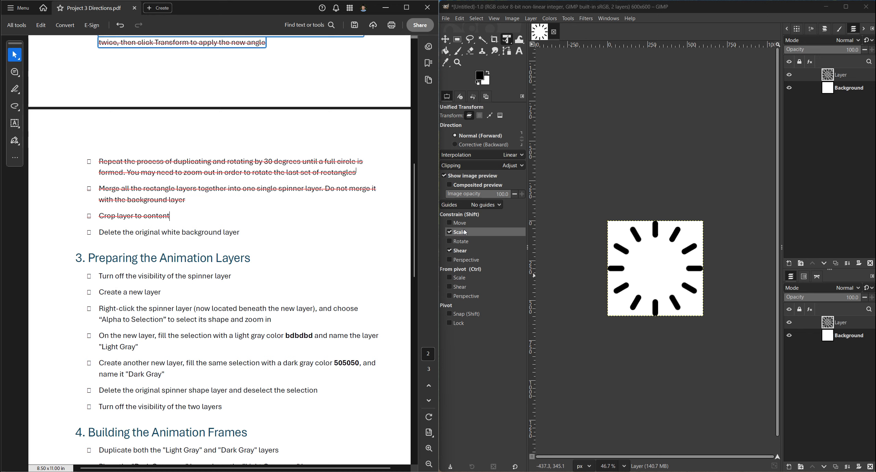
# In GIMP, switch to the Move tool and delete the white Background layer.
pyautogui.click(851, 89)
pyautogui.click(788, 88)
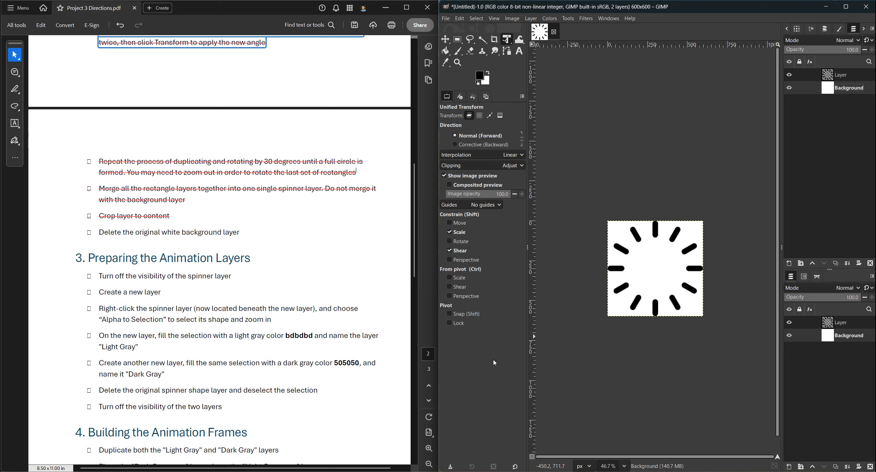
pyautogui.press('m')
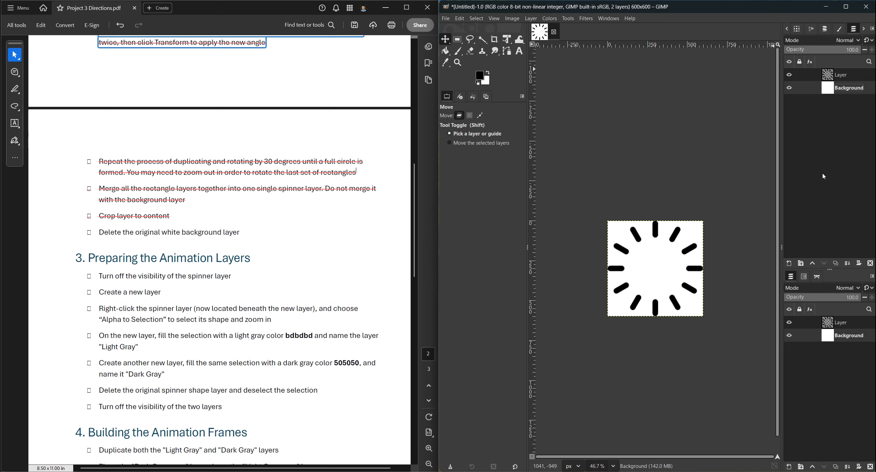
pyautogui.click(871, 264)
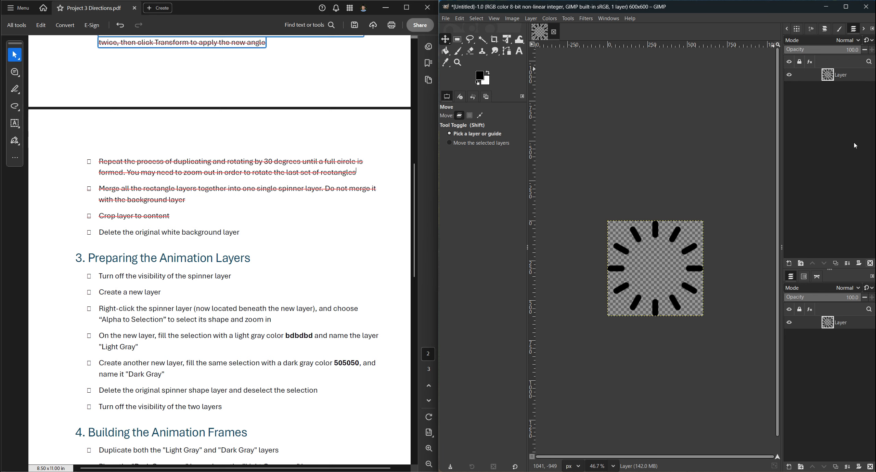
# In the PDF directions, strike through the instruction about deleting the original white background layer.
pyautogui.moveTo(100, 233); pyautogui.dragTo(240, 233)
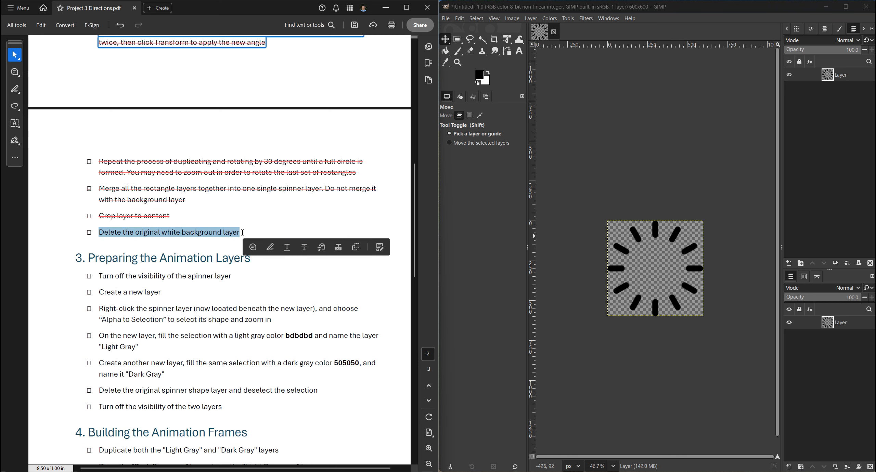
pyautogui.press('Delete')
pyautogui.scroll(-3, 305, 249)
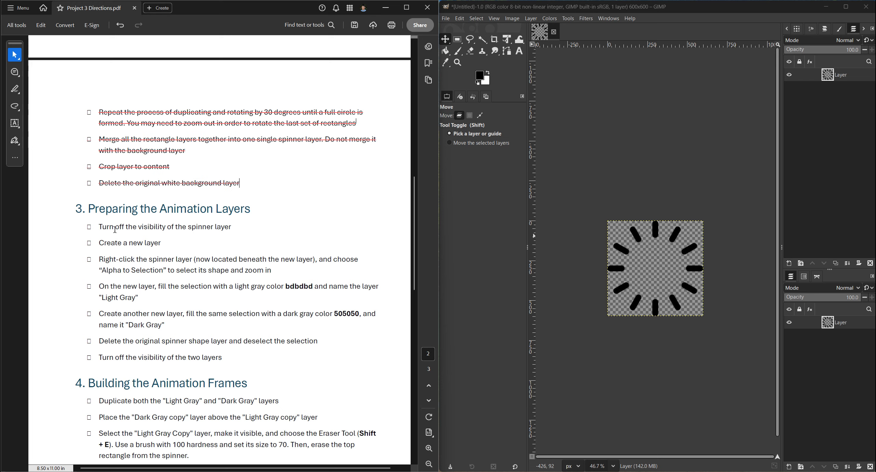
# In GIMP, hide the spinner layer and add a new layer above it with the default settings.
pyautogui.click(788, 74)
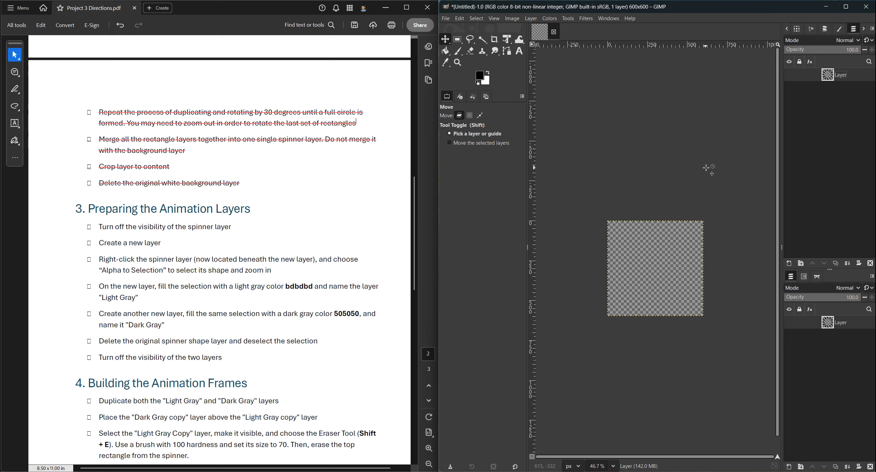
pyautogui.click(789, 263)
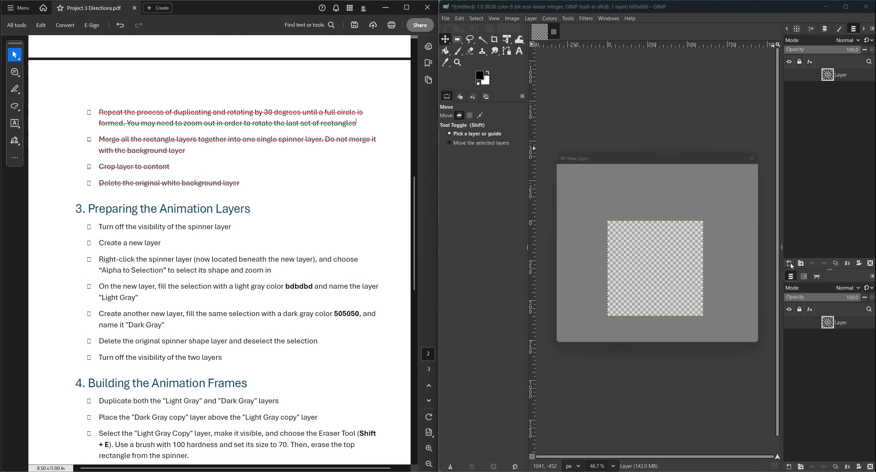
pyautogui.click(718, 346)
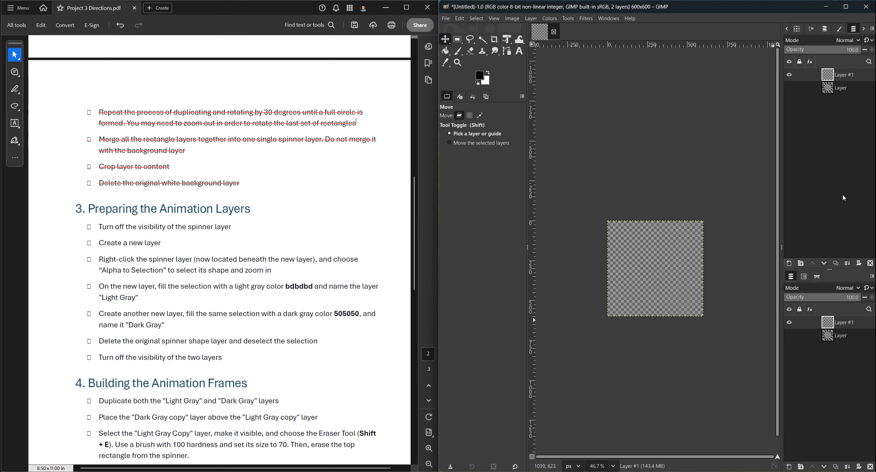
# Select the spinner's shape by applying Alpha to Selection to the hidden spinner layer.
pyautogui.click(845, 89)
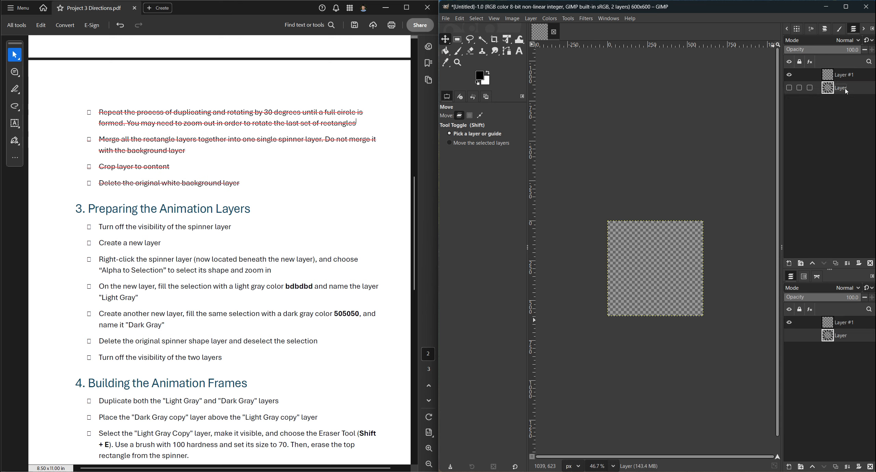
pyautogui.rightClick(846, 91)
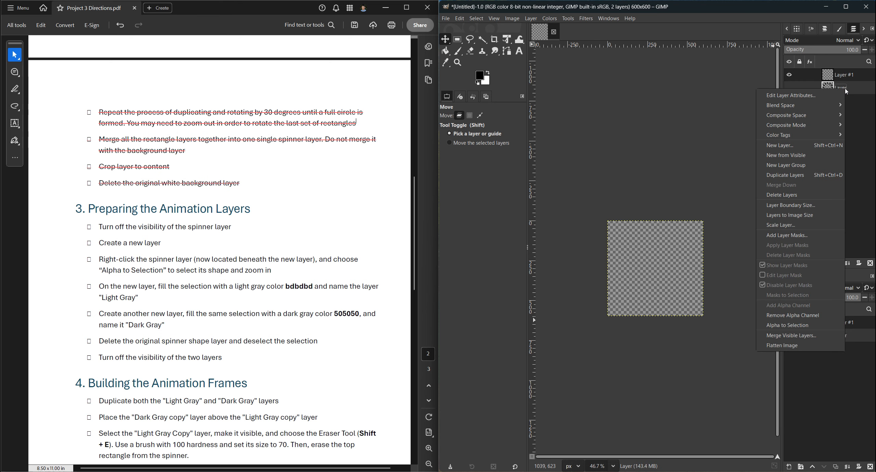
pyautogui.click(810, 329)
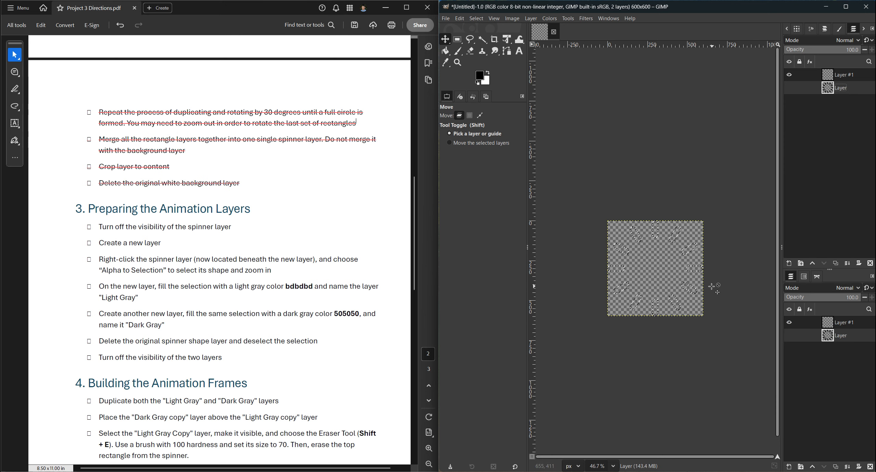
pyautogui.scroll(1, 663, 270)
pyautogui.scroll(3, 657, 265)
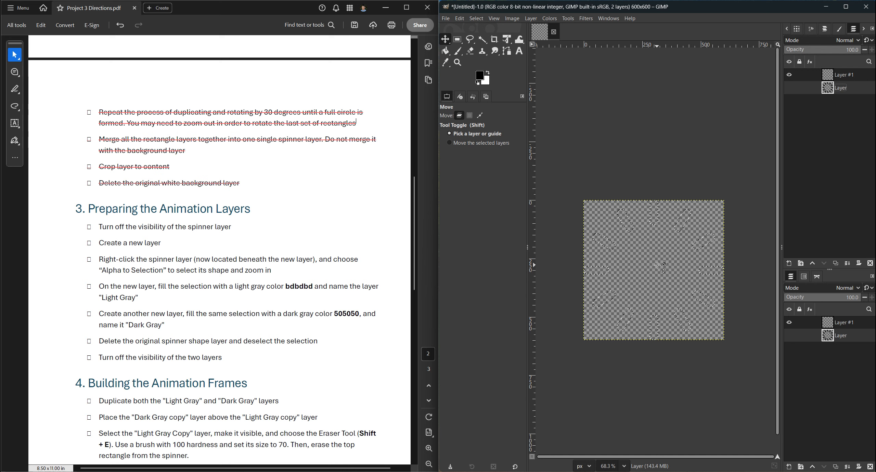
pyautogui.scroll(2, 658, 265)
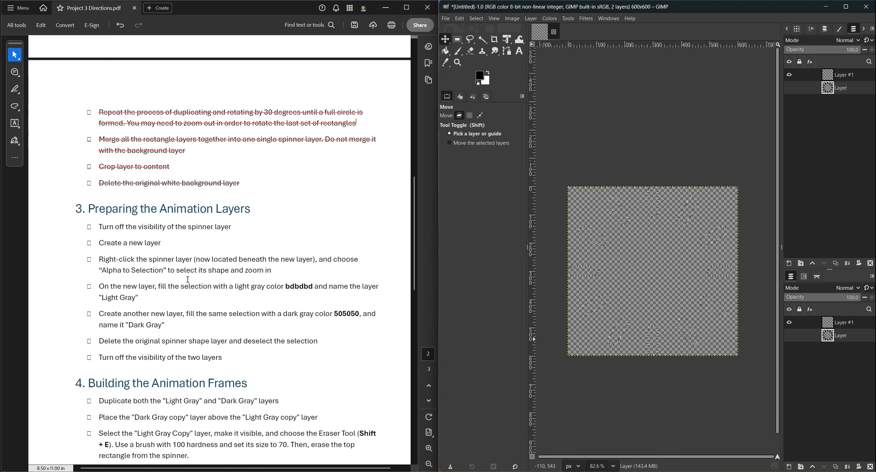
# In the PDF directions, strike through the instructions about hiding the spinner layer, creating a new layer and using Alpha to Selection.
pyautogui.moveTo(100, 228); pyautogui.dragTo(278, 270)
pyautogui.click(325, 256)
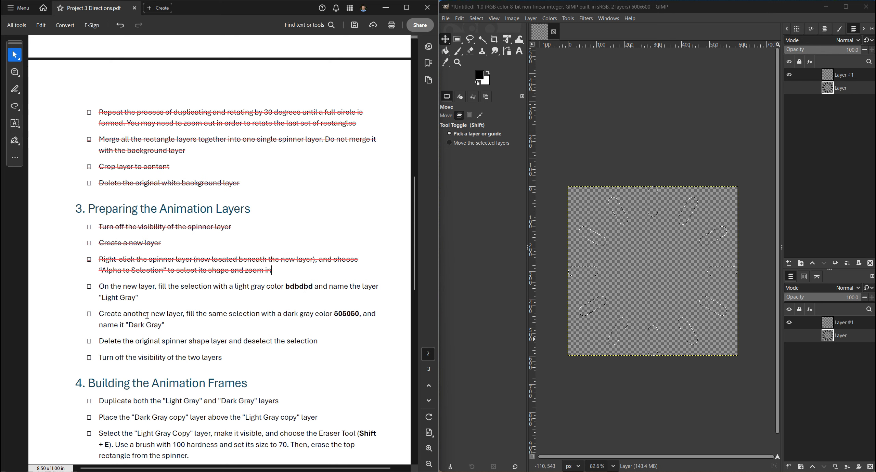
# In GIMP, set the foreground color to bdbdbd and fill the spinner-shaped selection with it on the new layer.
pyautogui.click(480, 75)
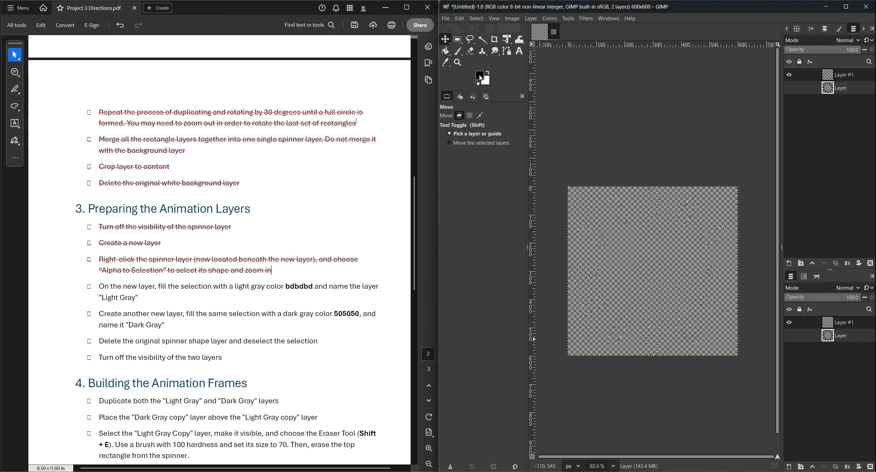
pyautogui.click(480, 77)
pyautogui.moveTo(848, 290); pyautogui.dragTo(790, 291)
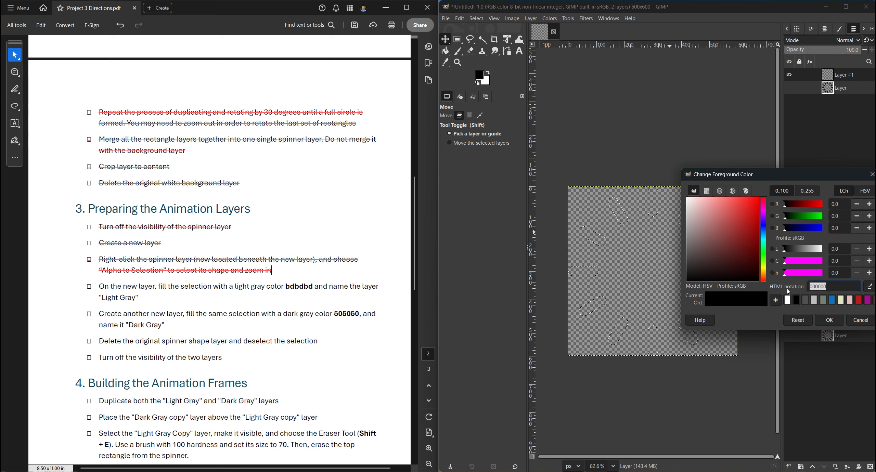
pyautogui.write('bdbdbd')
pyautogui.click(832, 323)
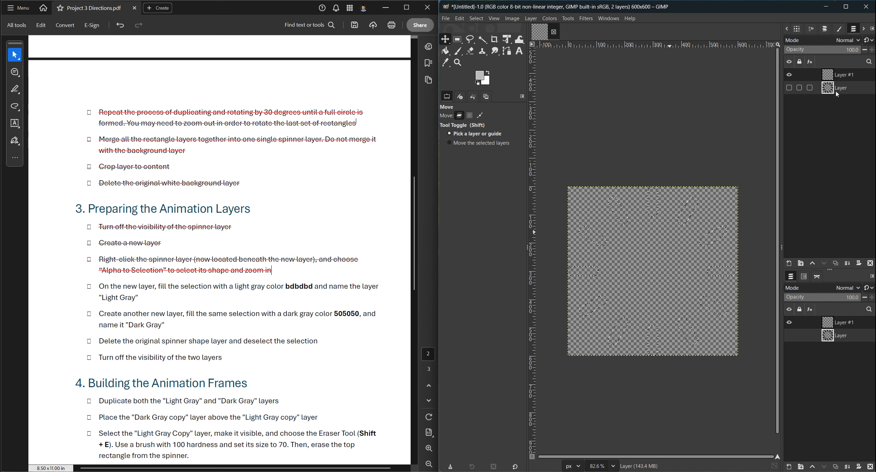
pyautogui.click(847, 79)
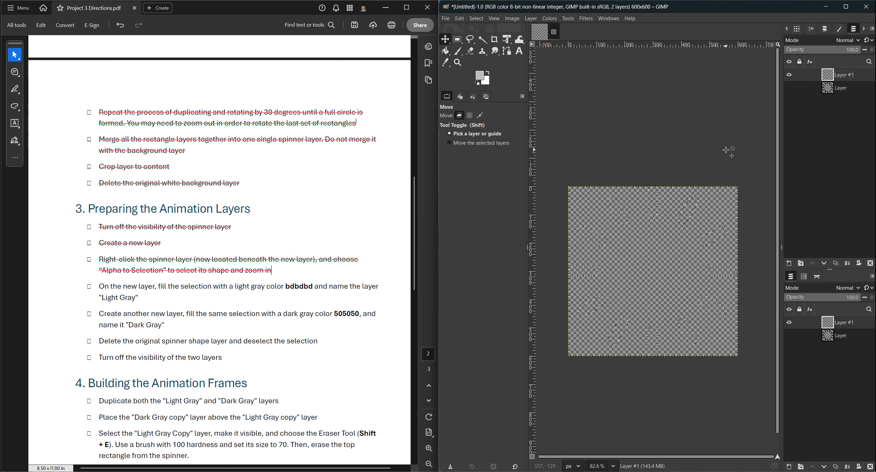
pyautogui.hotkey('ctrl', ',')
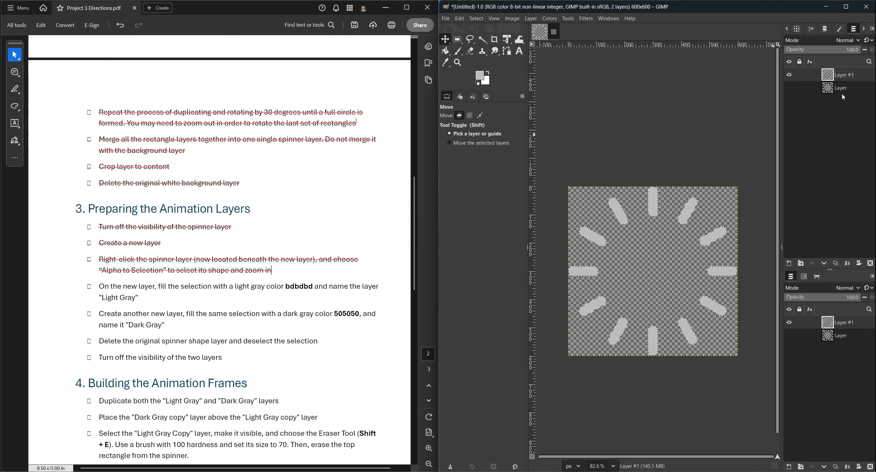
# Rename the filled layer as Light Gray.
pyautogui.doubleClick(847, 76)
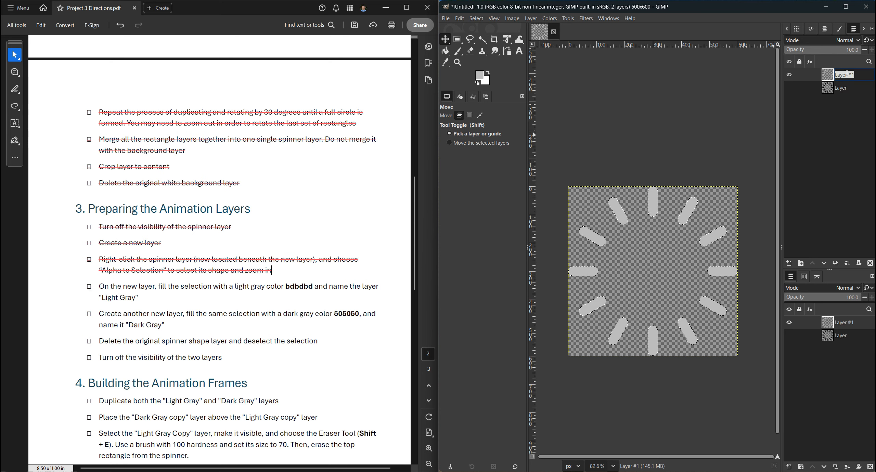
pyautogui.write('Light Gray')
pyautogui.press('Return')
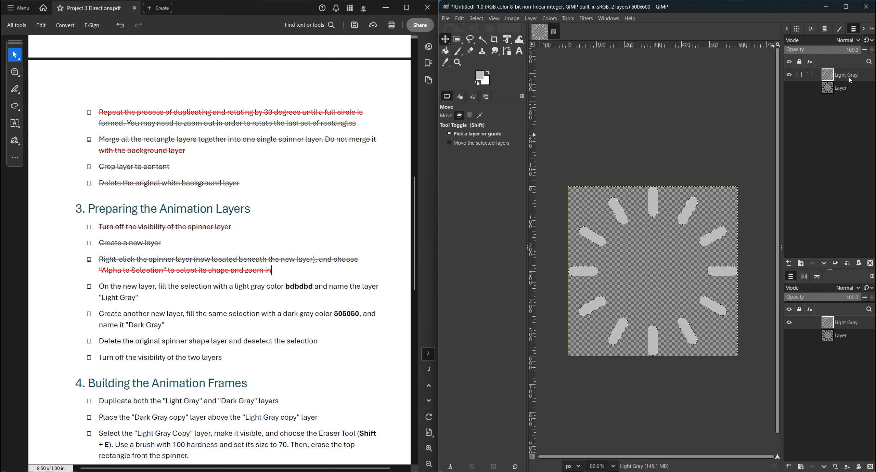
# Duplicate the Light Gray layer and fill the selection on the copy with the foreground color 505050.
pyautogui.click(836, 264)
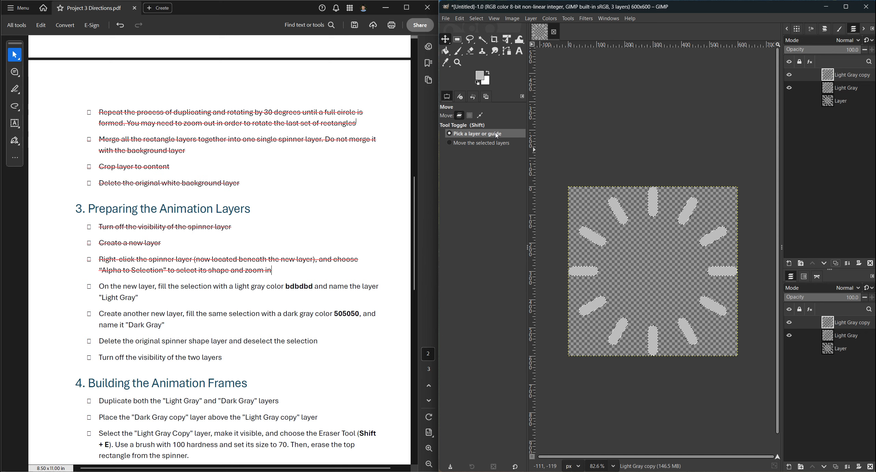
pyautogui.click(480, 76)
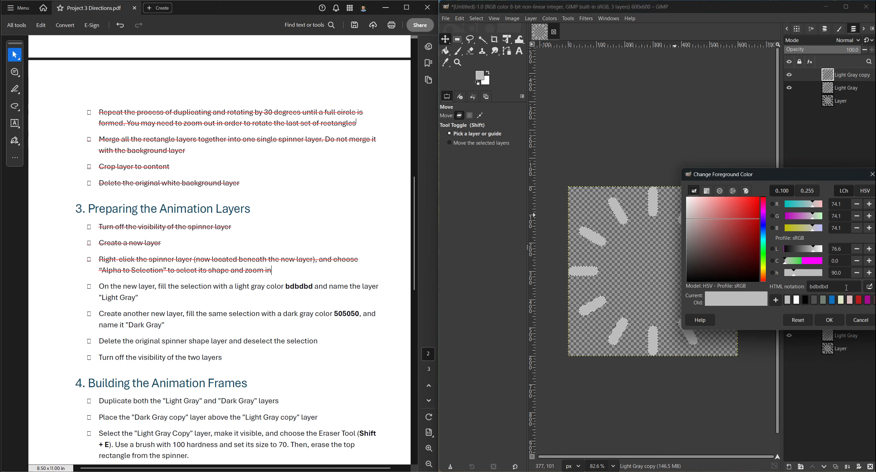
pyautogui.moveTo(845, 286); pyautogui.dragTo(786, 286)
pyautogui.write('505050')
pyautogui.click(830, 320)
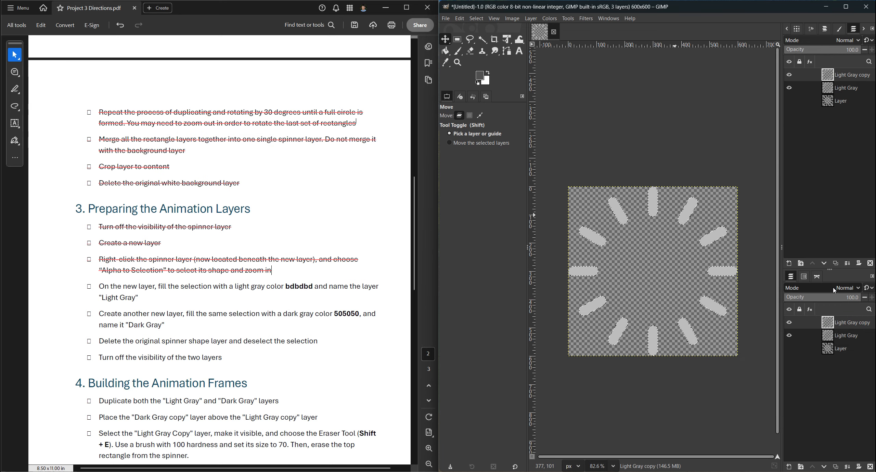
pyautogui.hotkey('ctrl', ',')
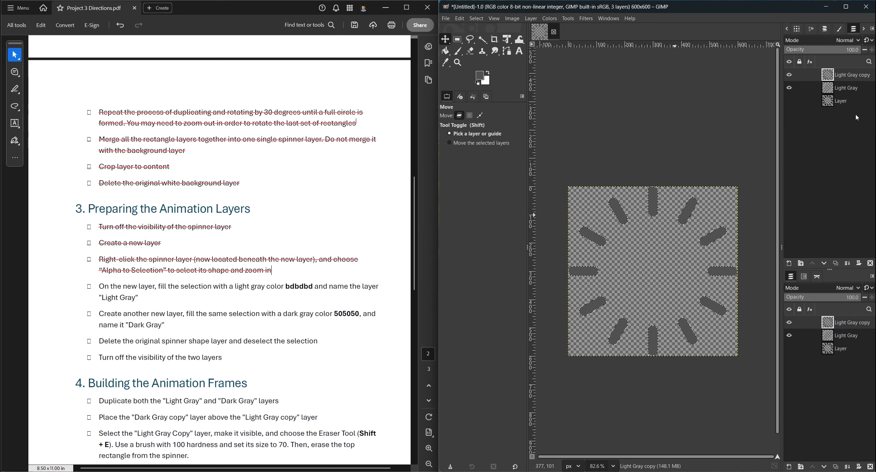
# Rename the dark-filled copy as Dark Gray and select the Light Gray layer.
pyautogui.doubleClick(847, 75)
pyautogui.moveTo(847, 73); pyautogui.dragTo(836, 77)
pyautogui.write('Dark')
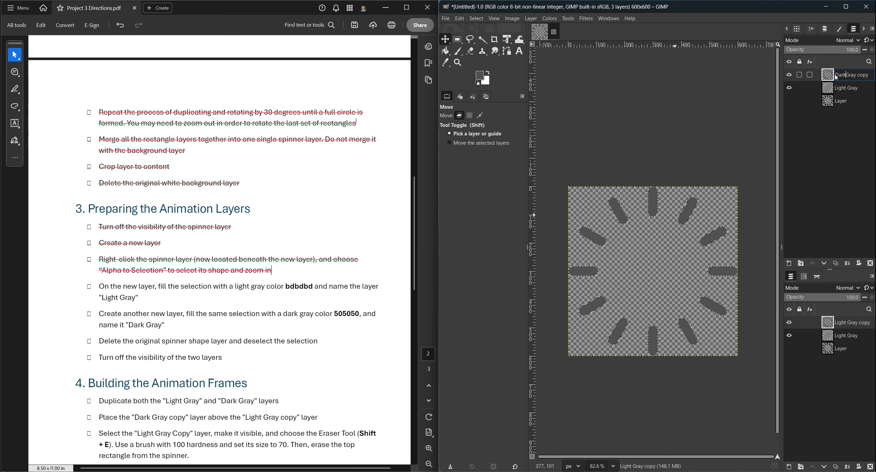
pyautogui.press('BackSpace')
pyautogui.press('BackSpace')
pyautogui.press('BackSpace')
pyautogui.press('BackSpace')
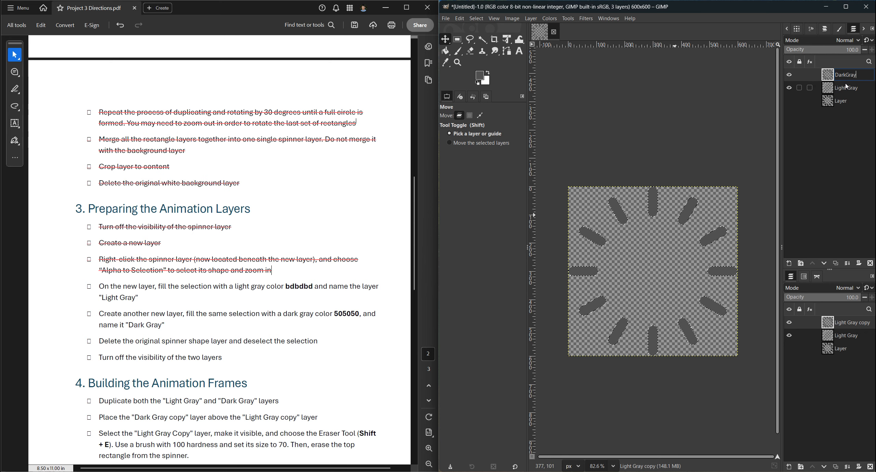
pyautogui.click(844, 74)
pyautogui.click(866, 77)
pyautogui.press('Return')
pyautogui.click(863, 88)
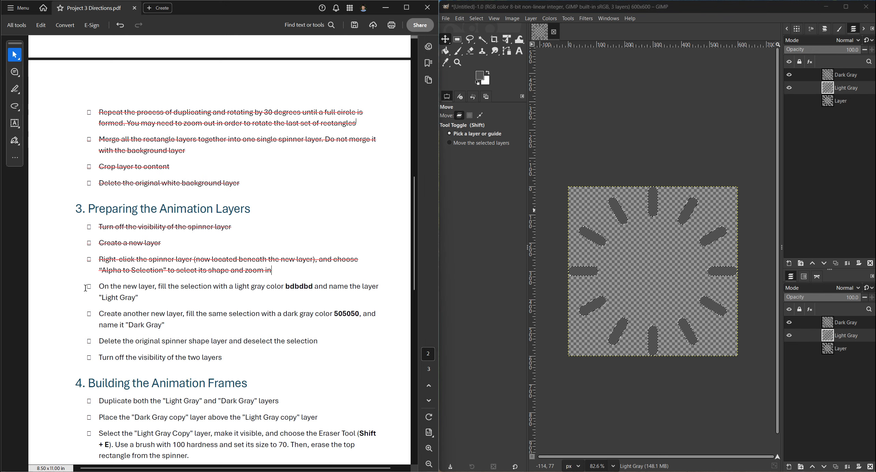
# In the PDF directions, strike through the two instructions about filling and naming the Light Gray and Dark Gray layers.
pyautogui.moveTo(94, 286); pyautogui.dragTo(170, 325)
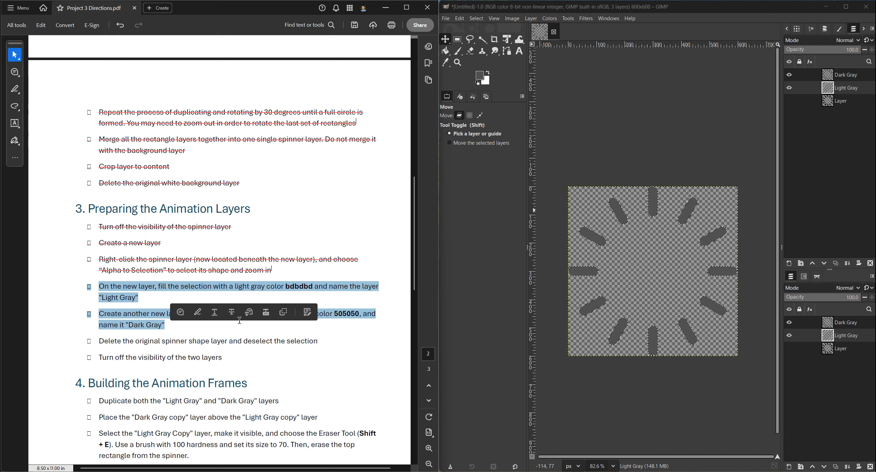
pyautogui.click(234, 315)
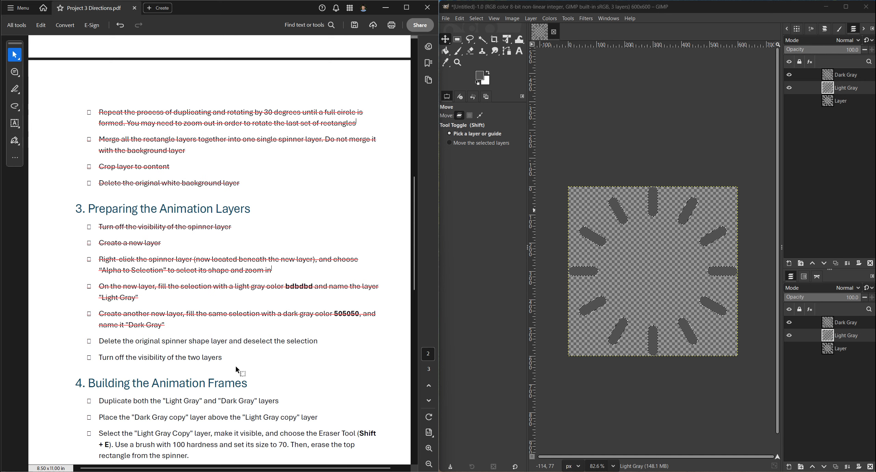
# In GIMP, delete the original spinner layer and hide the Dark Gray and Light Gray layers.
pyautogui.click(845, 101)
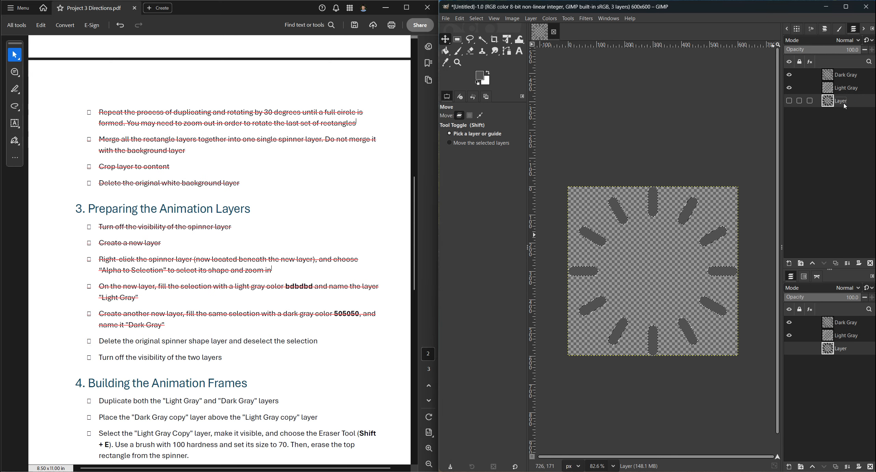
pyautogui.click(870, 263)
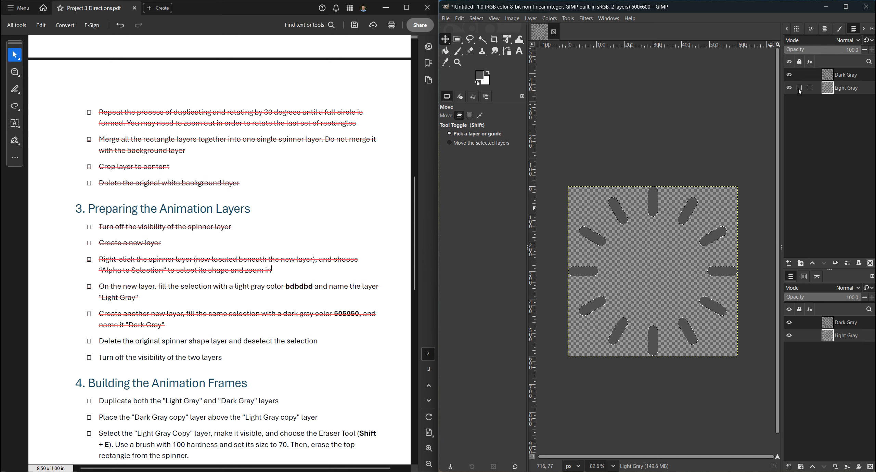
pyautogui.click(789, 74)
pyautogui.click(788, 87)
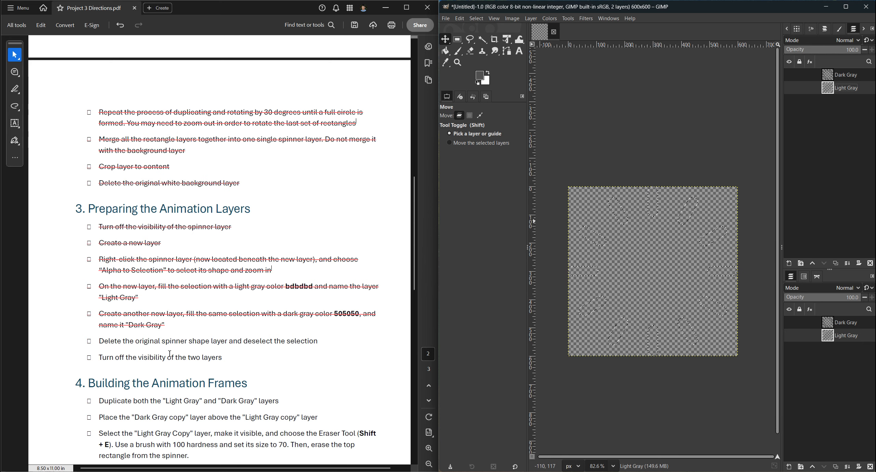
# In the PDF directions, strike through the instructions about deleting the original spinner layer and hiding the two layers.
pyautogui.moveTo(228, 357)
pyautogui.mouseDown()
pyautogui.moveTo(127, 360)
pyautogui.moveTo(80, 340)
pyautogui.moveTo(83, 356)
pyautogui.moveTo(247, 383)
pyautogui.moveTo(225, 359)
pyautogui.mouseUp()
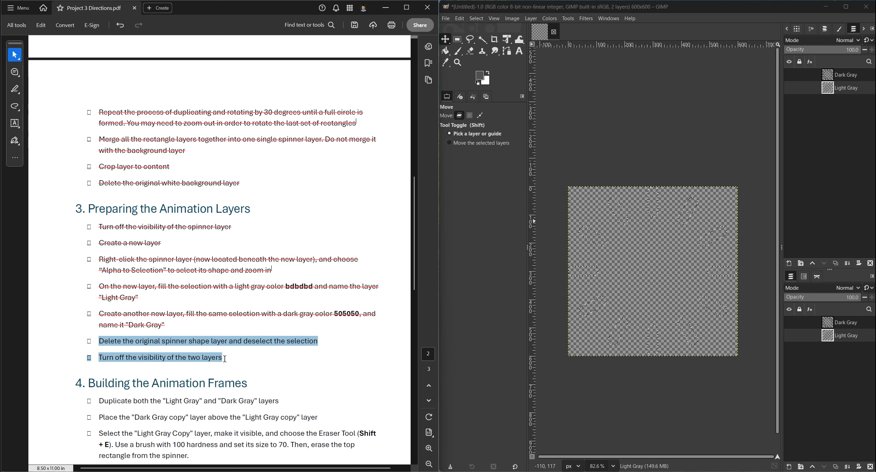
pyautogui.click(288, 347)
# Following section 4 of the directions, duplicate both gray layers in GIMP and place Light Gray copy directly beneath Dark Gray copy.
pyautogui.scroll(-4, 236, 324)
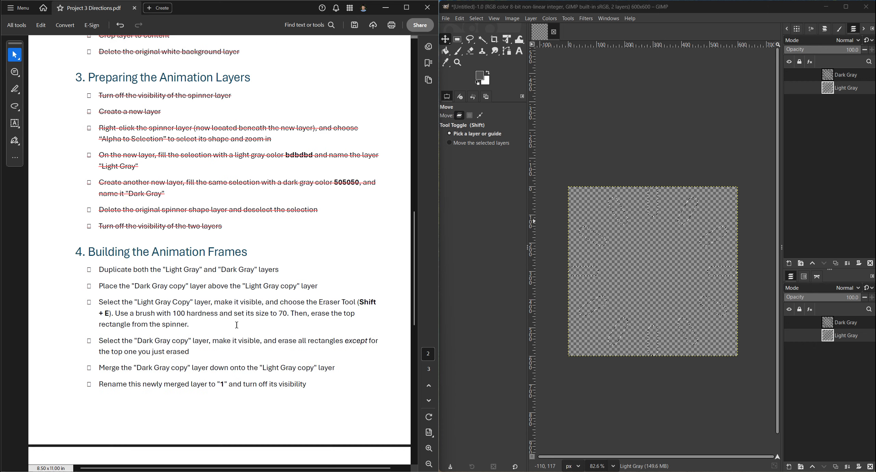
pyautogui.scroll(-4, 237, 324)
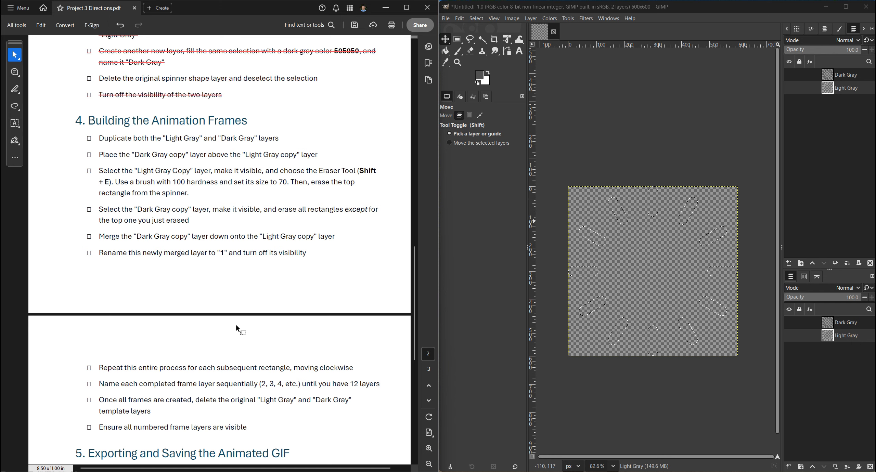
pyautogui.click(848, 78)
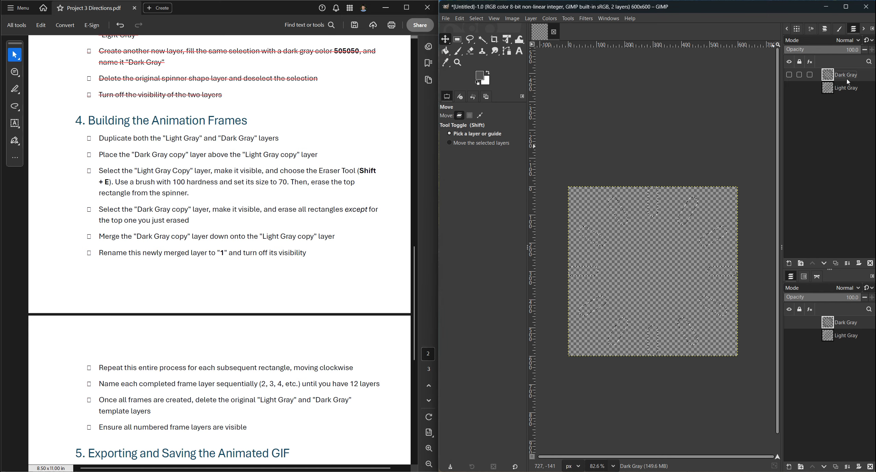
pyautogui.keyDown('shift'); pyautogui.click(849, 88); pyautogui.keyUp('shift')
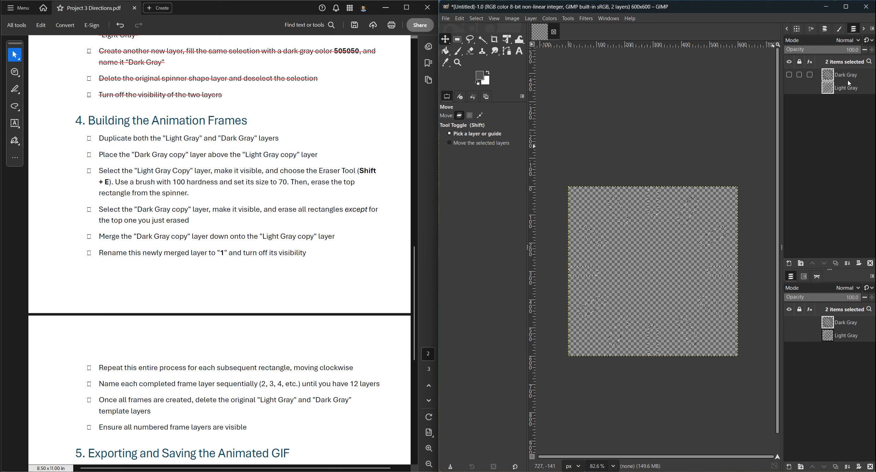
pyautogui.rightClick(846, 88)
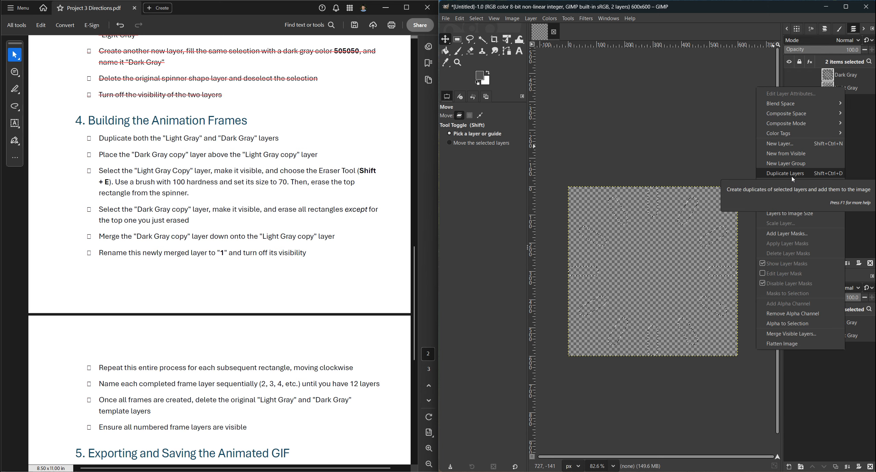
pyautogui.click(791, 176)
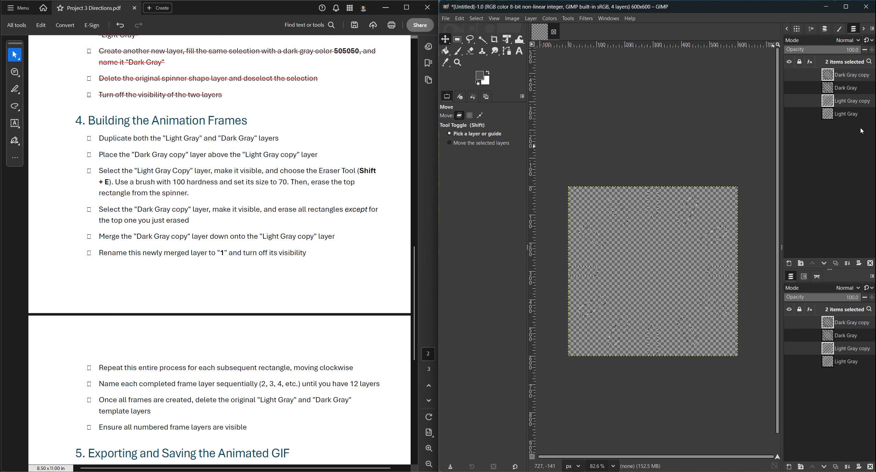
pyautogui.moveTo(858, 102); pyautogui.dragTo(857, 88)
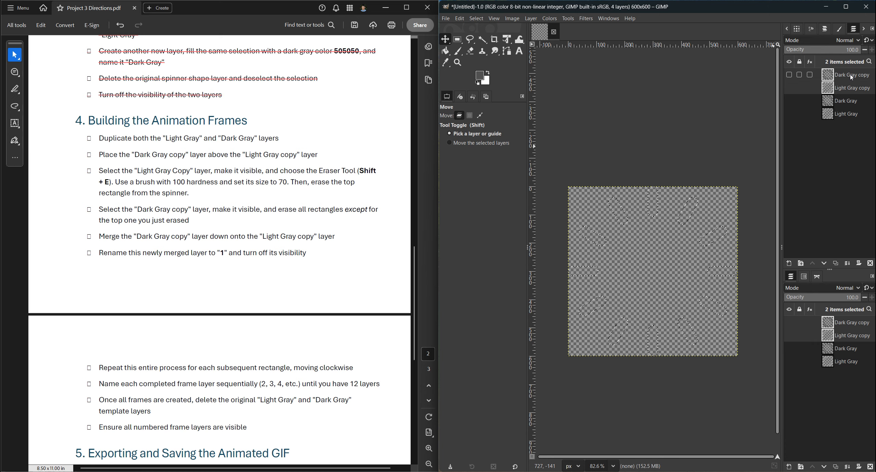
pyautogui.click(848, 79)
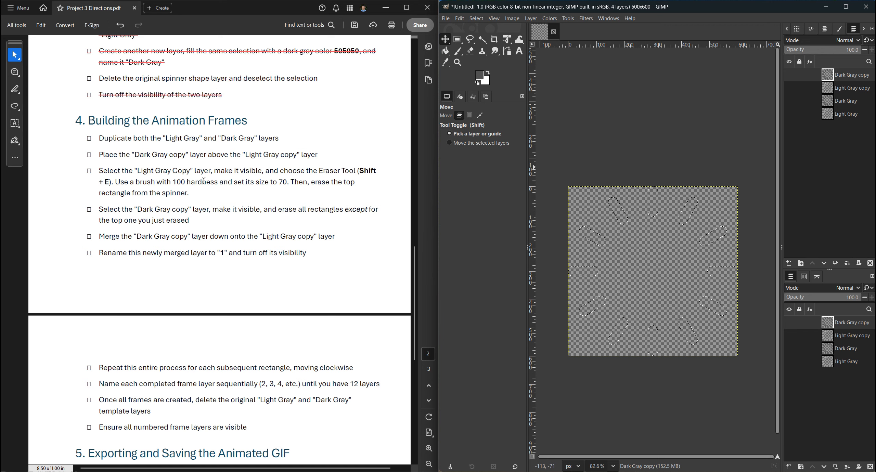
# In the PDF directions, strike through the instructions about duplicating the gray layers and placing Dark Gray copy above Light Gray copy.
pyautogui.moveTo(84, 137); pyautogui.dragTo(335, 157)
pyautogui.click(325, 141)
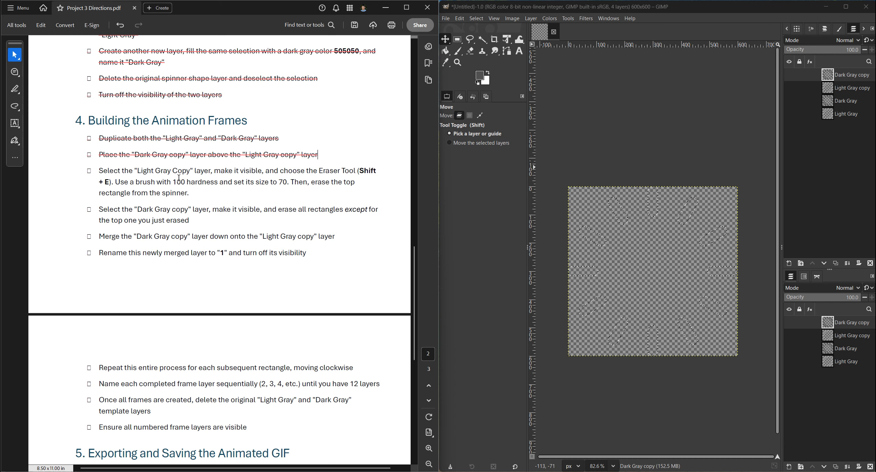
# In GIMP, select and show the Light Gray copy layer, and remove the spinner-shaped selection.
pyautogui.click(840, 90)
pyautogui.click(789, 87)
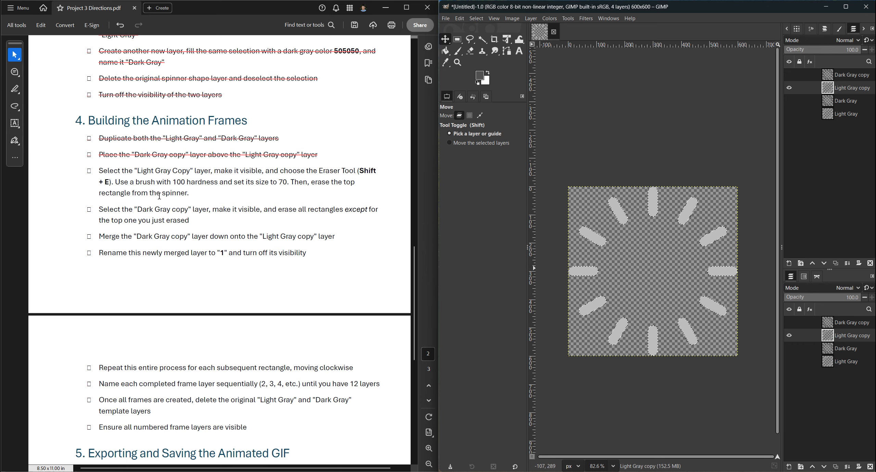
pyautogui.scroll(2, 161, 194)
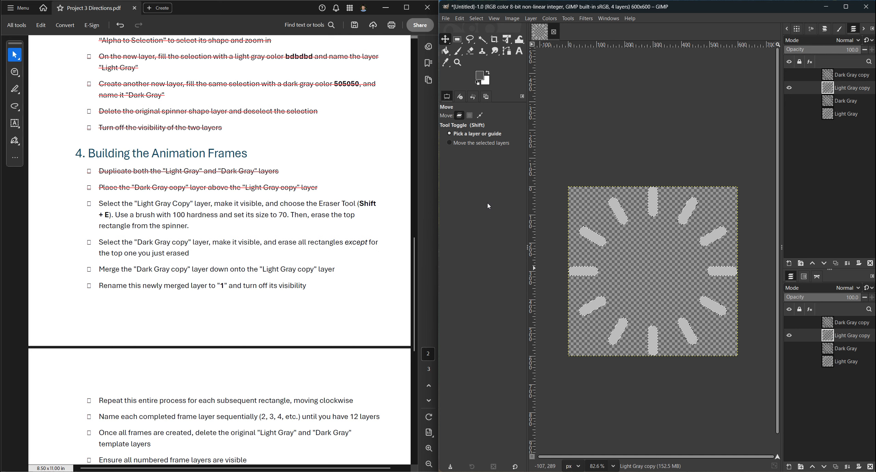
pyautogui.hotkey('ctrl', 'shift', 'a')
# Select the Dark Gray copy layer and compare it with Light Gray copy by toggling the visibility of each.
pyautogui.click(855, 79)
pyautogui.click(789, 88)
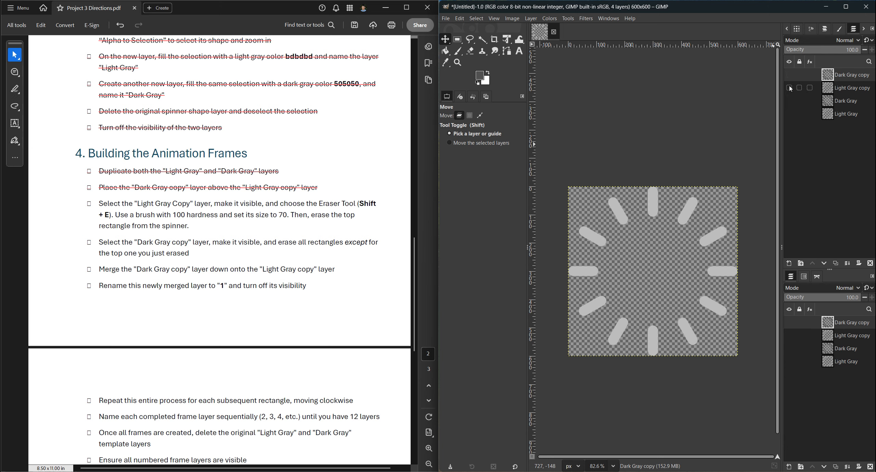
pyautogui.click(789, 75)
pyautogui.click(790, 76)
pyautogui.click(789, 88)
# Activate the Eraser tool and check that its brush is 2. Hardness 100.
pyautogui.hotkey('shift', 'e')
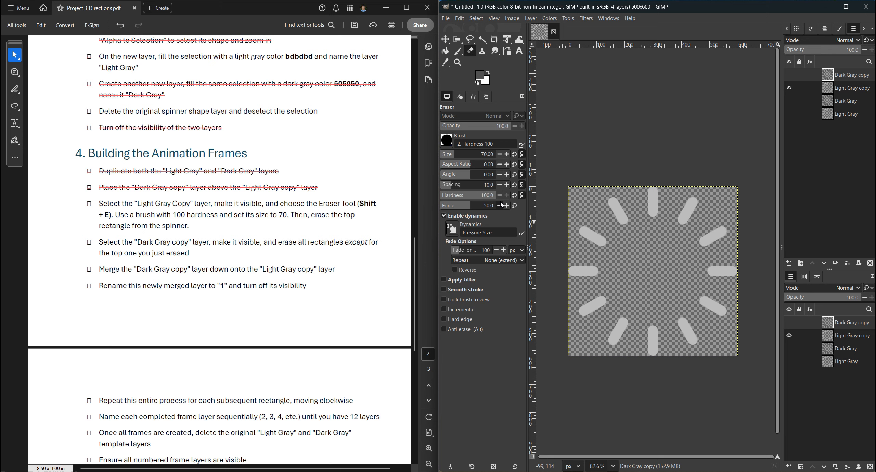
pyautogui.click(450, 142)
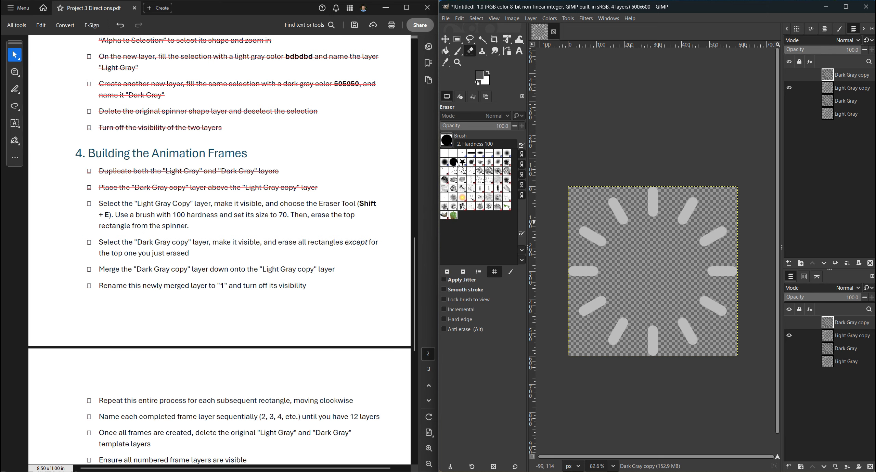
pyautogui.click(447, 141)
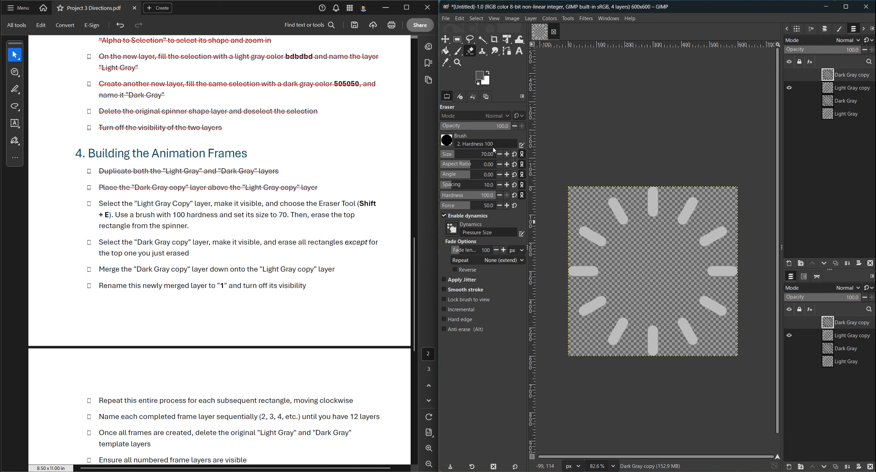
# Erase the top rectangle from the Light Gray copy layer with the size 70 eraser, and strike through that instruction in the PDF directions.
pyautogui.click(487, 154)
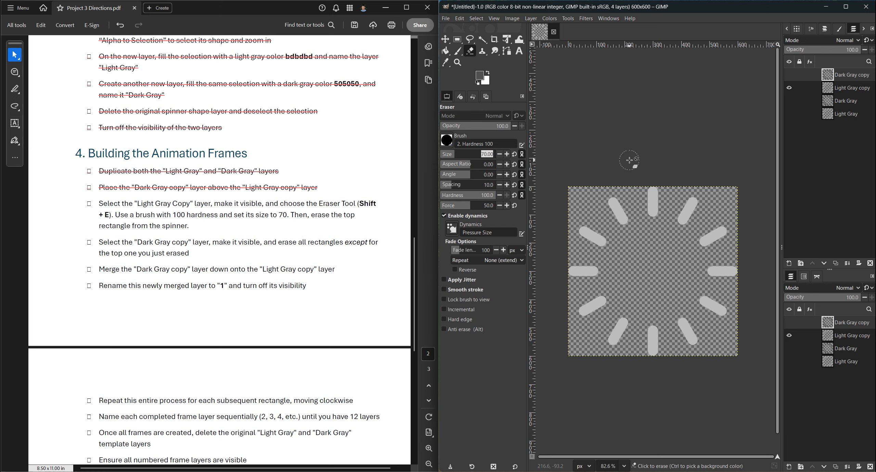
pyautogui.click(845, 89)
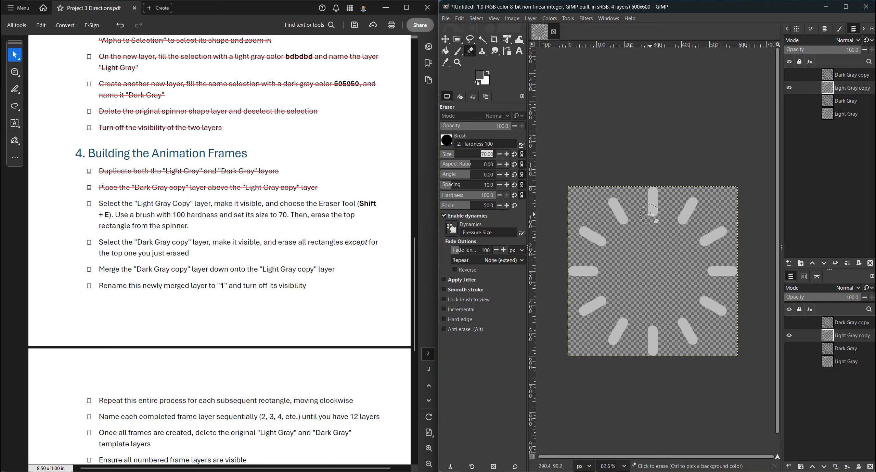
pyautogui.moveTo(653, 221); pyautogui.dragTo(653, 195)
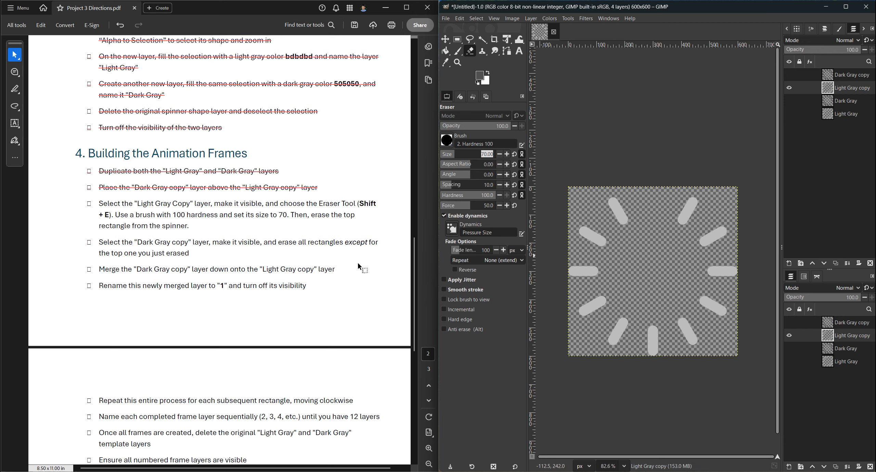
pyautogui.moveTo(100, 203)
pyautogui.mouseDown()
pyautogui.moveTo(218, 216)
pyautogui.moveTo(210, 242)
pyautogui.moveTo(191, 225)
pyautogui.mouseUp()
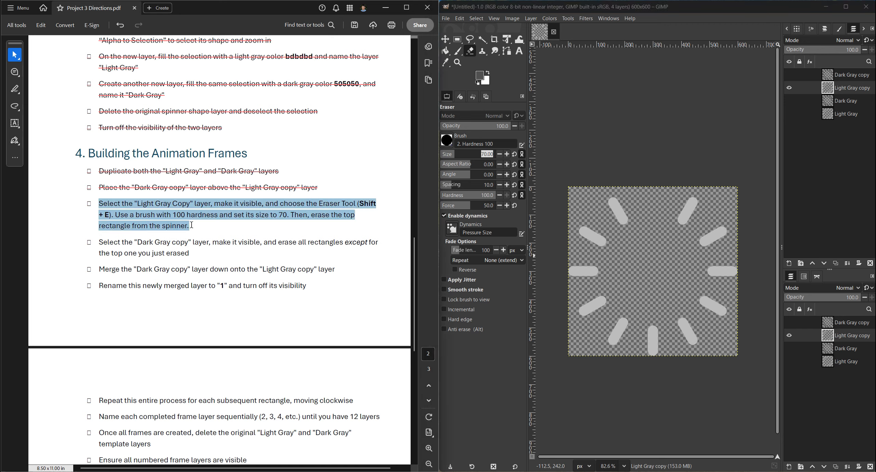
pyautogui.click(252, 212)
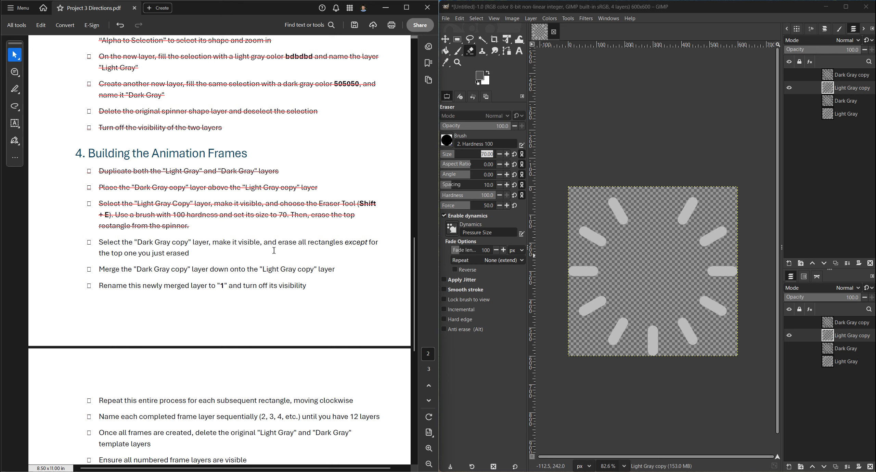
# In GIMP, show the Dark Gray copy layer and erase all of its rectangles except the top one.
pyautogui.click(801, 81)
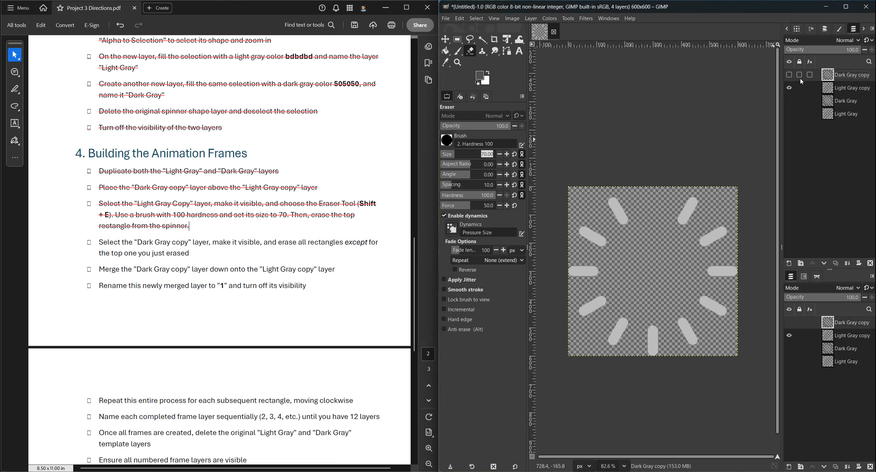
pyautogui.click(789, 74)
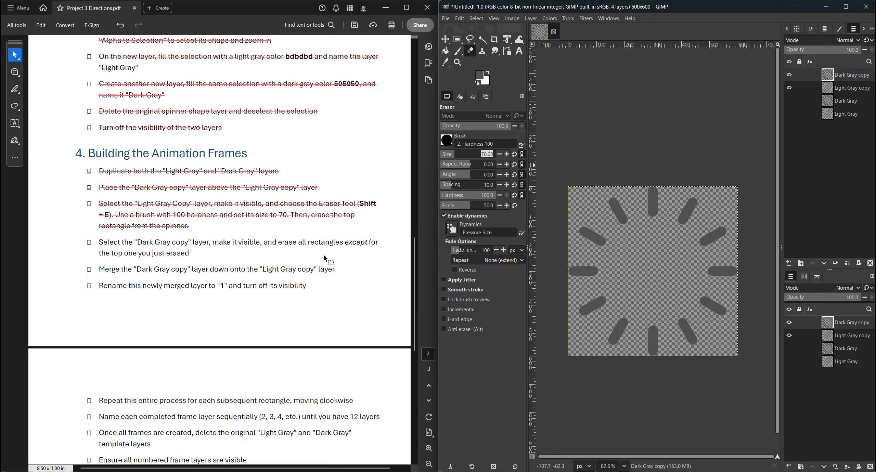
pyautogui.moveTo(693, 202)
pyautogui.mouseDown()
pyautogui.moveTo(679, 233)
pyautogui.moveTo(698, 241)
pyautogui.moveTo(733, 218)
pyautogui.moveTo(709, 244)
pyautogui.moveTo(684, 250)
pyautogui.moveTo(724, 272)
pyautogui.moveTo(709, 271)
pyautogui.moveTo(718, 296)
pyautogui.moveTo(701, 310)
pyautogui.mouseUp()
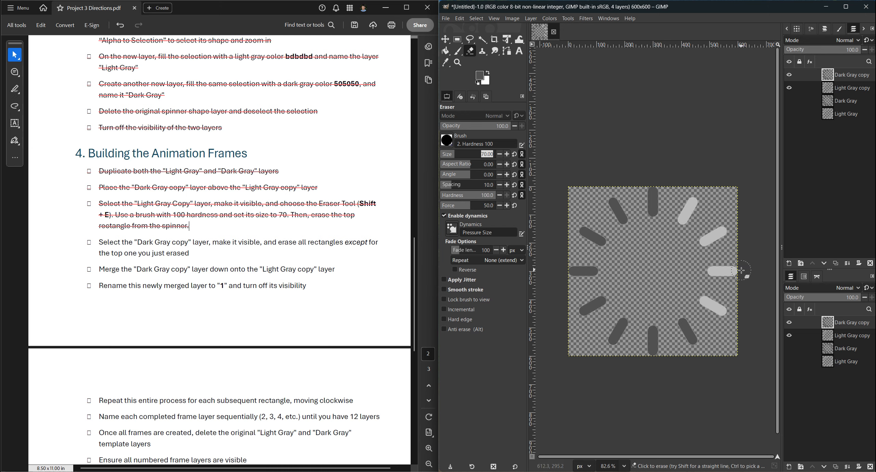
pyautogui.moveTo(683, 322)
pyautogui.mouseDown()
pyautogui.moveTo(683, 362)
pyautogui.moveTo(678, 319)
pyautogui.moveTo(696, 352)
pyautogui.mouseUp()
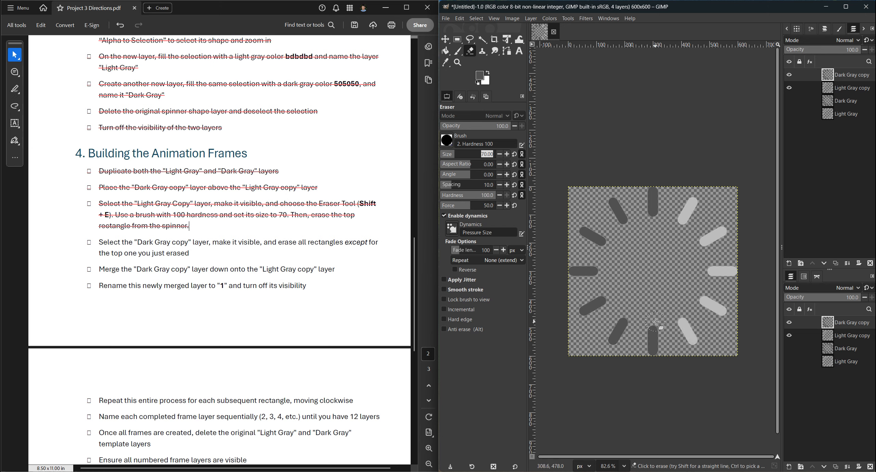
pyautogui.moveTo(655, 322)
pyautogui.mouseDown()
pyautogui.moveTo(653, 342)
pyautogui.moveTo(650, 327)
pyautogui.moveTo(633, 335)
pyautogui.moveTo(621, 319)
pyautogui.moveTo(614, 343)
pyautogui.moveTo(620, 326)
pyautogui.moveTo(600, 336)
pyautogui.moveTo(596, 305)
pyautogui.mouseUp()
pyautogui.moveTo(612, 278)
pyautogui.mouseDown()
pyautogui.moveTo(590, 272)
pyautogui.moveTo(605, 248)
pyautogui.moveTo(592, 228)
pyautogui.moveTo(578, 234)
pyautogui.moveTo(628, 231)
pyautogui.moveTo(614, 199)
pyautogui.mouseUp()
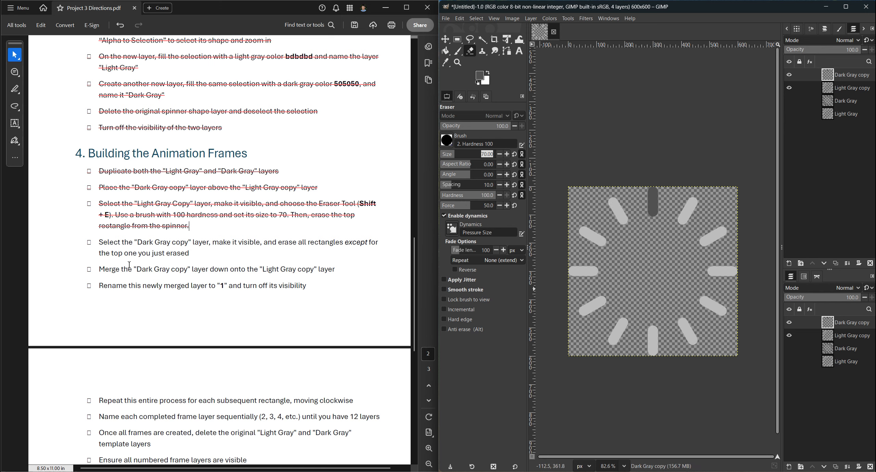
# In the PDF directions, strike through the instruction about erasing all Dark Gray copy rectangles except the top one.
pyautogui.moveTo(99, 243)
pyautogui.mouseDown()
pyautogui.moveTo(189, 244)
pyautogui.moveTo(190, 251)
pyautogui.mouseUp()
pyautogui.click(120, 247)
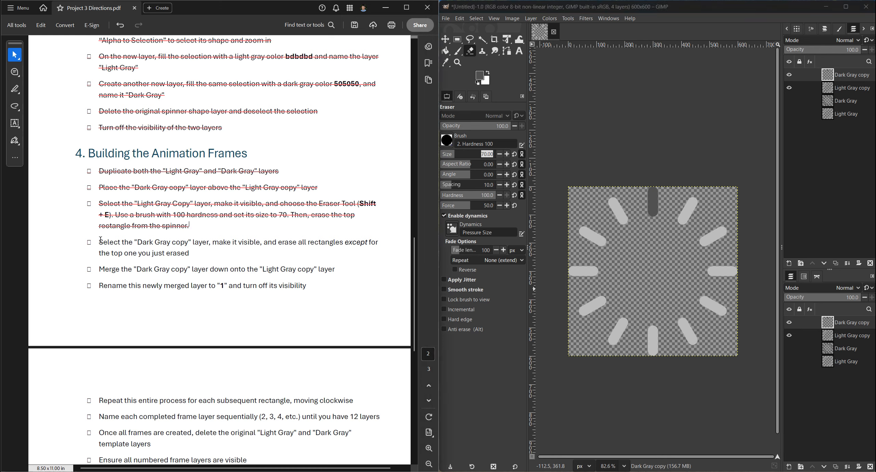
pyautogui.moveTo(101, 240); pyautogui.dragTo(189, 253)
pyautogui.click(280, 265)
# In GIMP, merge Dark Gray copy down onto Light Gray copy and make the merged layer a hidden frame named 1.
pyautogui.click(848, 264)
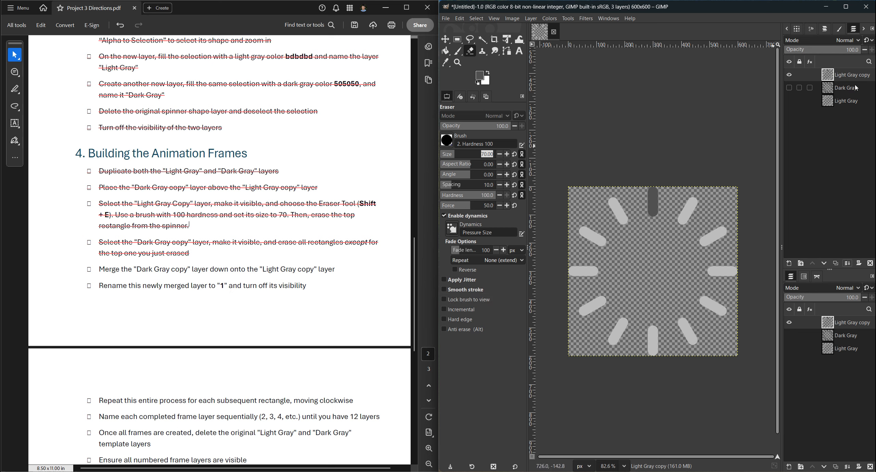
pyautogui.doubleClick(858, 75)
pyautogui.write('1')
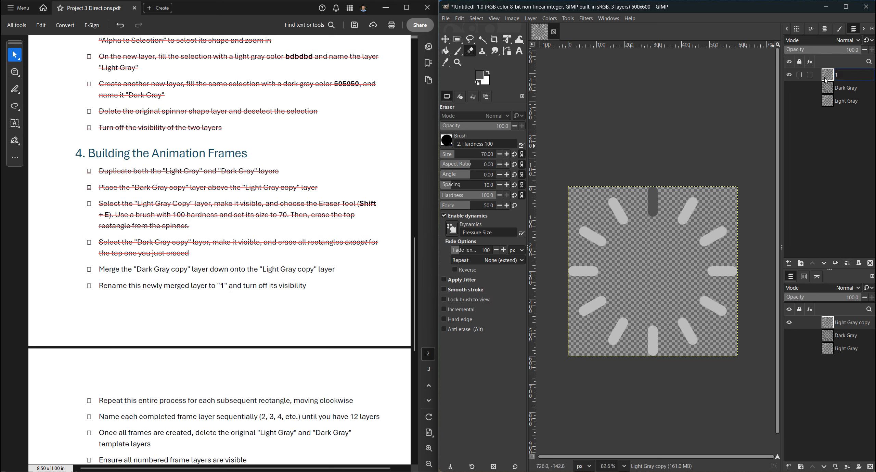
pyautogui.click(789, 76)
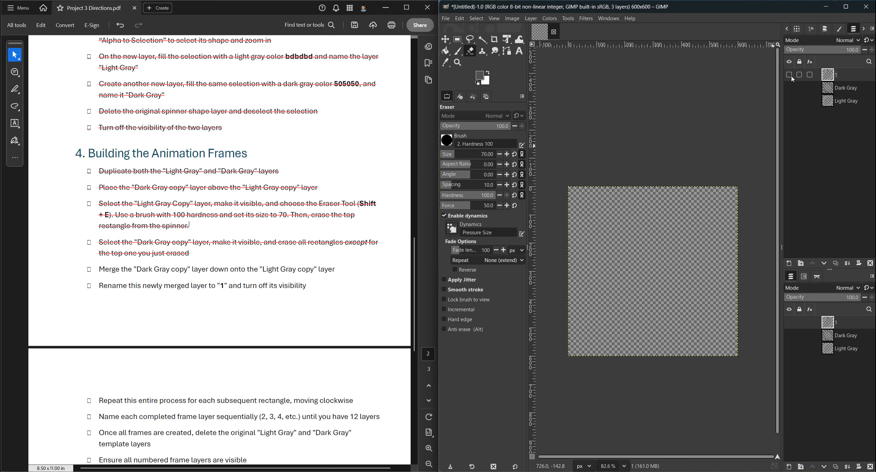
# Duplicate the Dark Gray and Light Gray layers together, and place Light Gray copy directly below Dark Gray copy.
pyautogui.click(845, 88)
pyautogui.keyDown('shift'); pyautogui.click(850, 102); pyautogui.keyUp('shift')
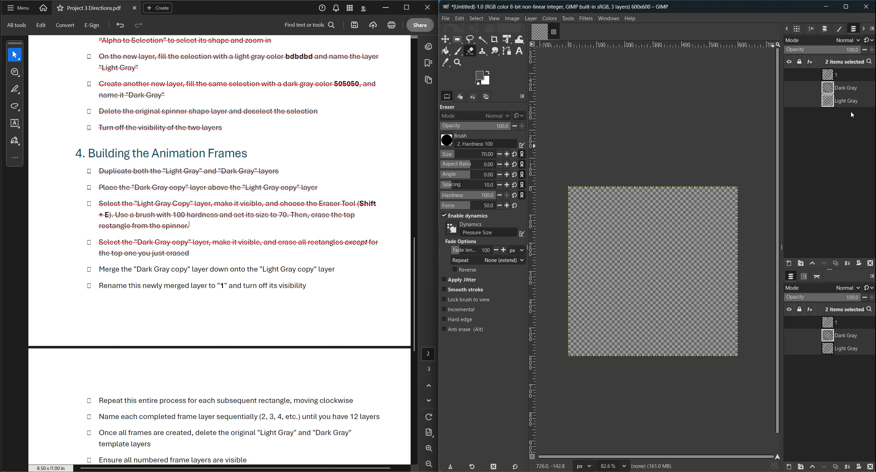
pyautogui.click(849, 89)
pyautogui.keyDown('shift'); pyautogui.click(848, 103); pyautogui.keyUp('shift')
pyautogui.rightClick(843, 105)
pyautogui.click(808, 190)
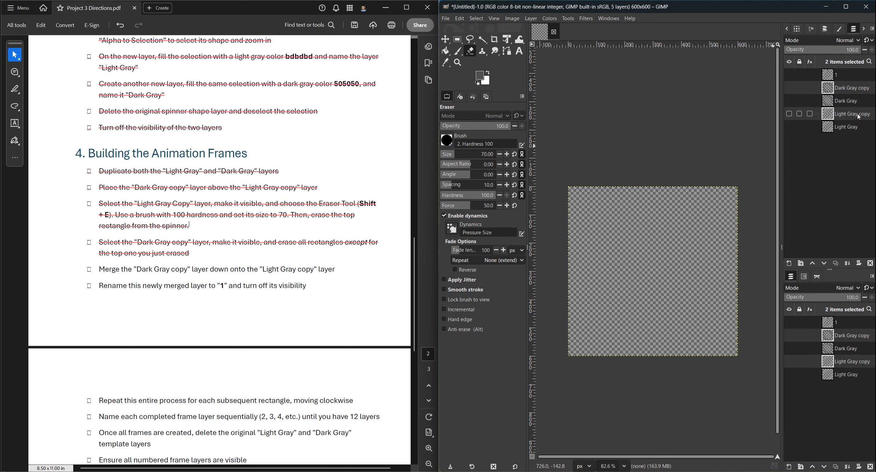
pyautogui.click(858, 116)
pyautogui.moveTo(858, 116); pyautogui.dragTo(851, 98)
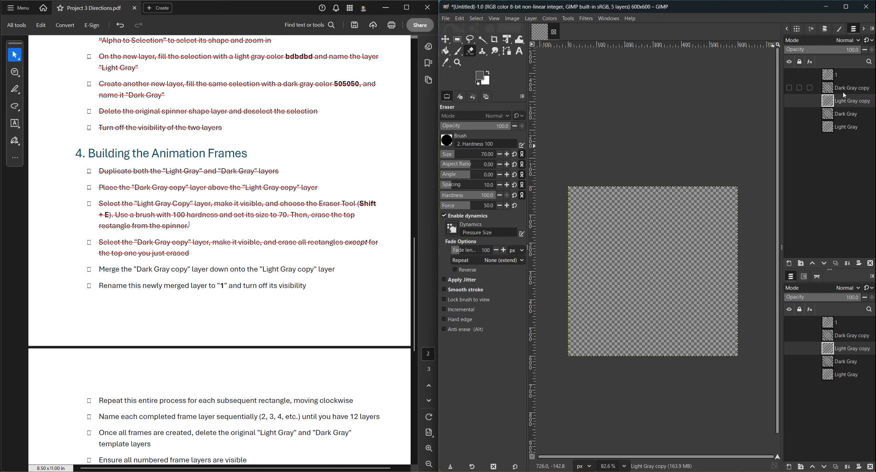
# In the PDF directions, strike through the instructions about merging the copies and renaming the merged layer to 1.
pyautogui.moveTo(97, 268); pyautogui.dragTo(349, 289)
pyautogui.click(325, 276)
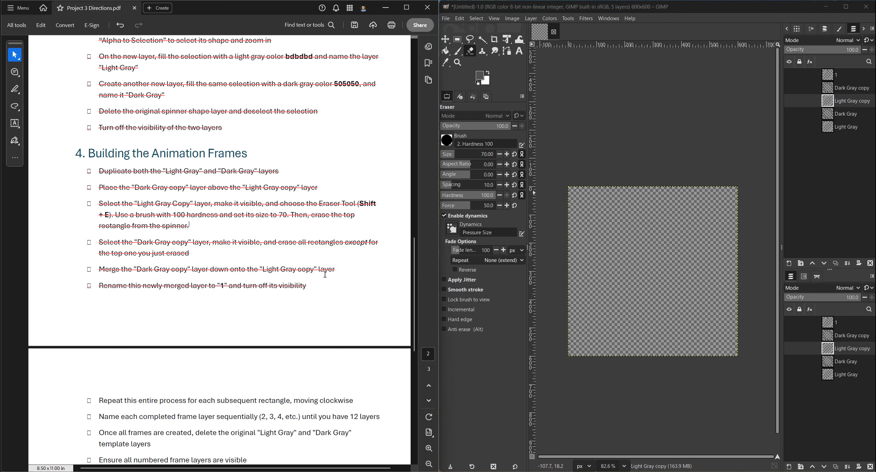
pyautogui.scroll(-3, 146, 280)
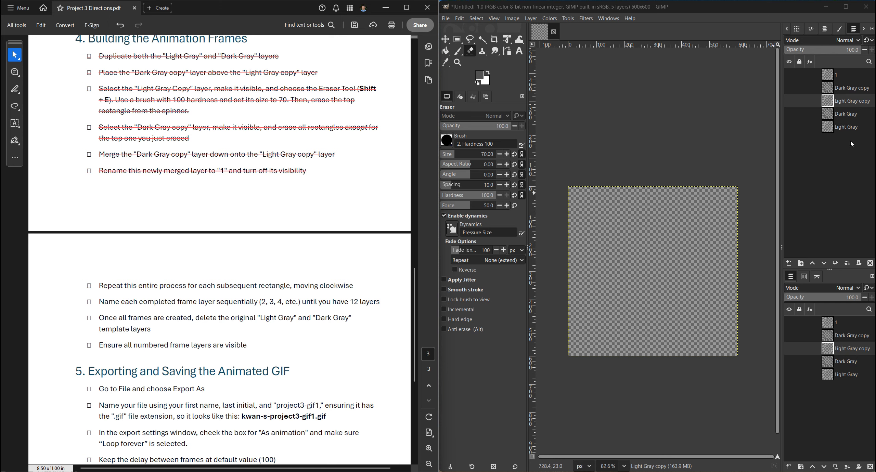
# In GIMP, with both copies shown, erase the one-o'clock rectangle from Light Gray copy and all rectangles except that one from Dark Gray copy.
pyautogui.click(789, 101)
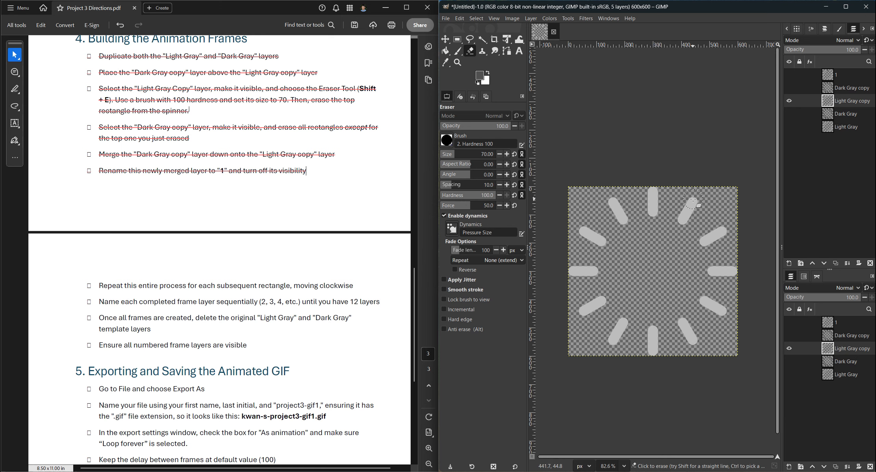
pyautogui.moveTo(693, 200); pyautogui.dragTo(682, 222)
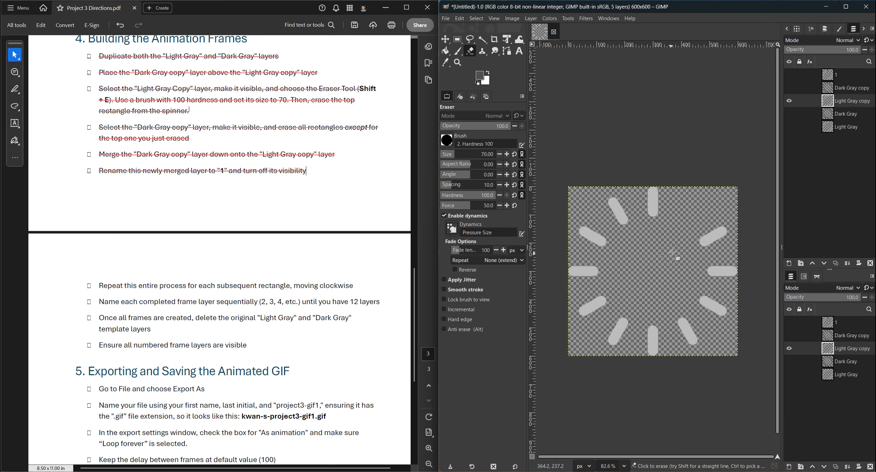
pyautogui.click(856, 91)
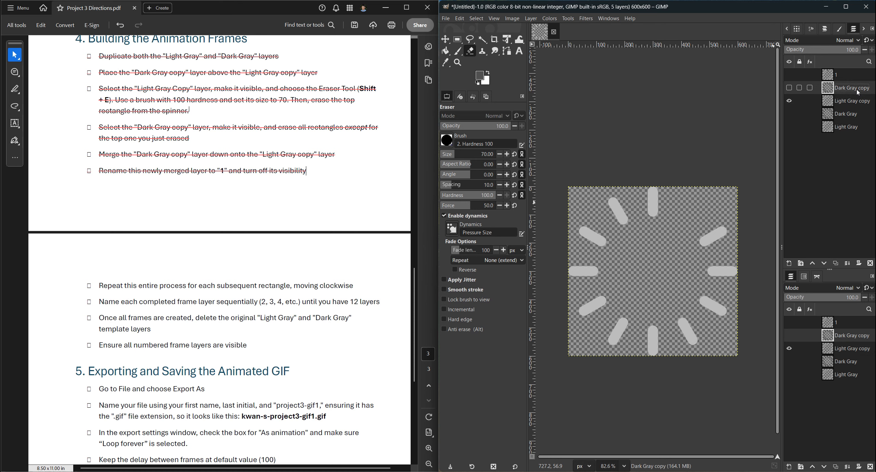
pyautogui.click(789, 89)
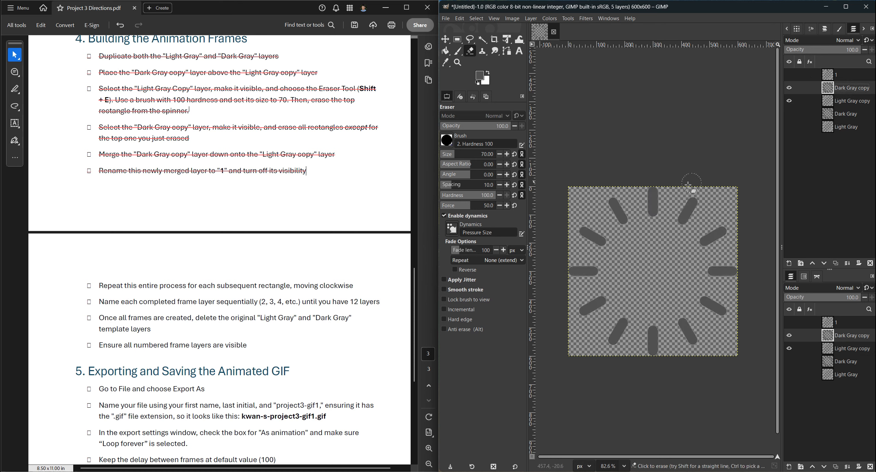
pyautogui.moveTo(722, 234); pyautogui.dragTo(701, 242)
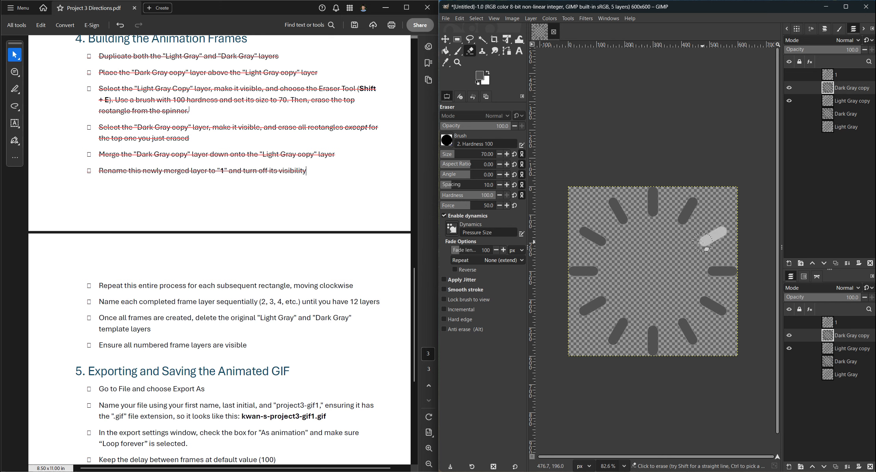
pyautogui.moveTo(730, 271)
pyautogui.mouseDown()
pyautogui.moveTo(709, 271)
pyautogui.moveTo(752, 276)
pyautogui.mouseUp()
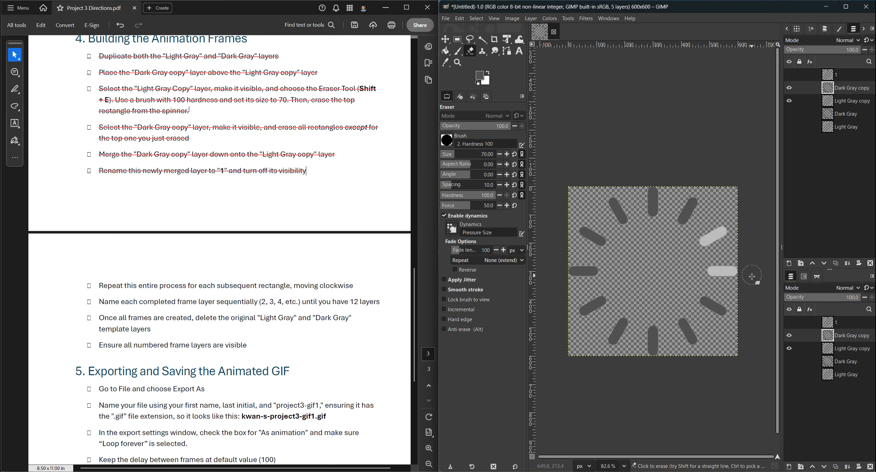
pyautogui.moveTo(707, 300)
pyautogui.mouseDown()
pyautogui.moveTo(729, 316)
pyautogui.moveTo(690, 300)
pyautogui.moveTo(694, 350)
pyautogui.moveTo(679, 346)
pyautogui.moveTo(655, 363)
pyautogui.moveTo(646, 352)
pyautogui.moveTo(651, 340)
pyautogui.moveTo(613, 341)
pyautogui.mouseUp()
pyautogui.moveTo(602, 301); pyautogui.dragTo(584, 313)
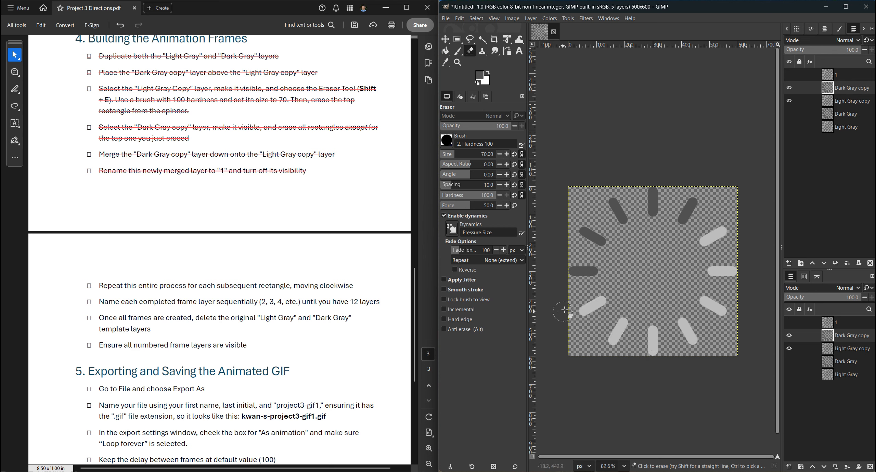
pyautogui.moveTo(599, 271); pyautogui.dragTo(579, 266)
pyautogui.moveTo(582, 231); pyautogui.dragTo(604, 241)
pyautogui.moveTo(609, 200)
pyautogui.mouseDown()
pyautogui.moveTo(625, 221)
pyautogui.moveTo(613, 203)
pyautogui.moveTo(655, 195)
pyautogui.mouseUp()
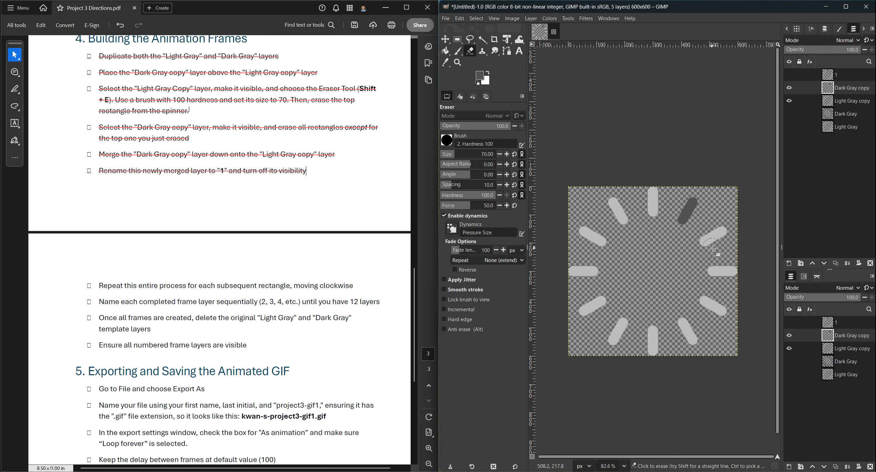
# Merge Dark Gray copy down onto Light Gray copy as a layer named 2, and place it above layer 1.
pyautogui.click(847, 264)
pyautogui.doubleClick(857, 89)
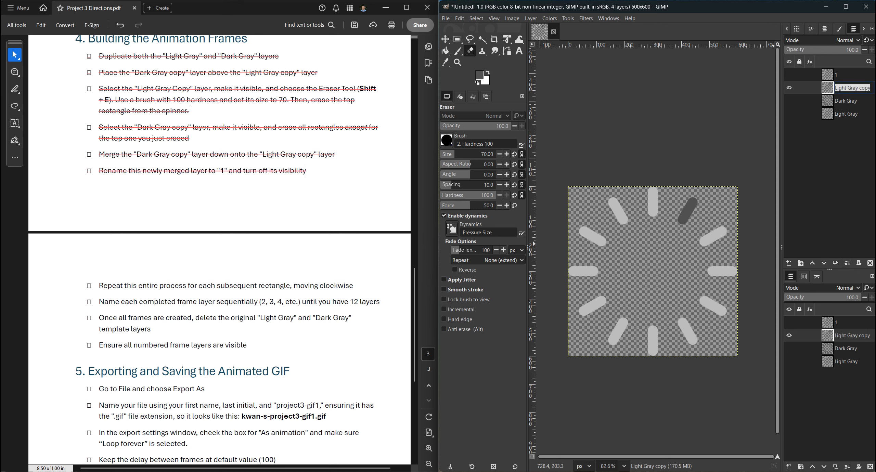
pyautogui.write('2')
pyautogui.press('Return')
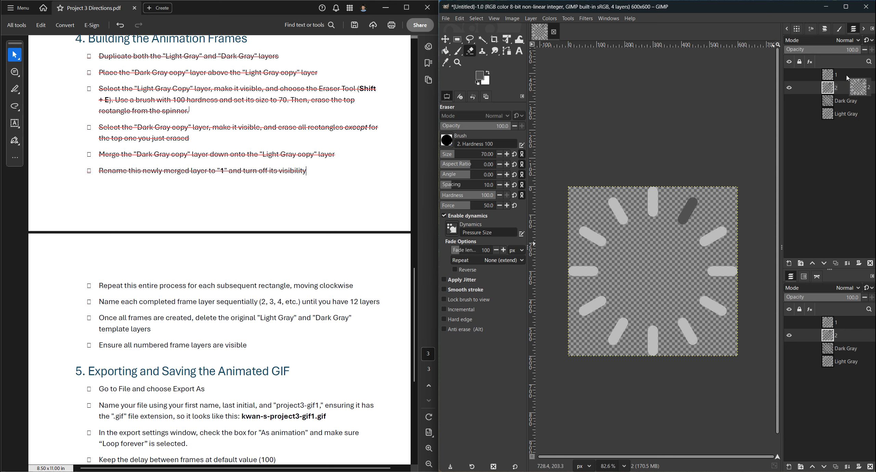
pyautogui.moveTo(849, 89); pyautogui.dragTo(845, 77)
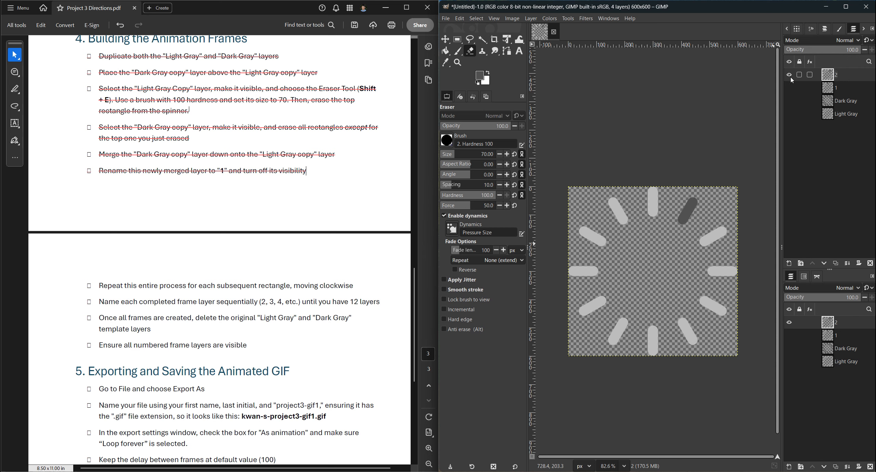
# Compare frame layers 1 and 2 by alternating their visibility to preview the dark rectangle's clockwise movement.
pyautogui.keyDown('shift'); pyautogui.click(789, 88); pyautogui.keyUp('shift')
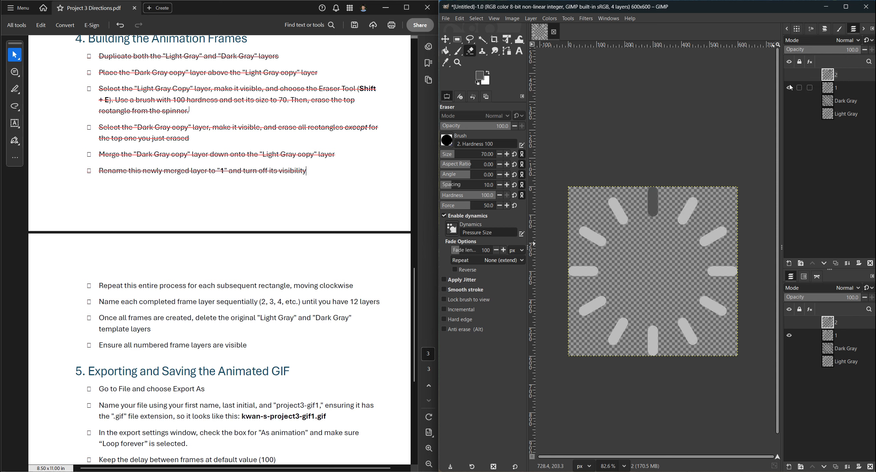
pyautogui.click(789, 78)
pyautogui.click(789, 76)
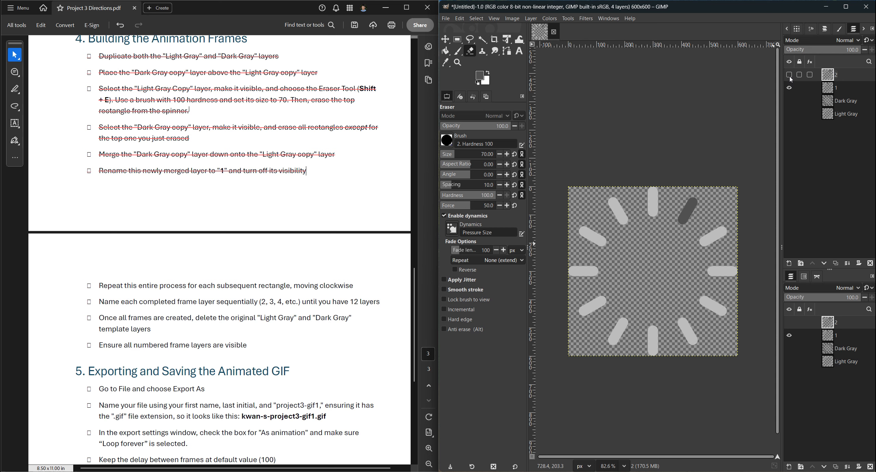
pyautogui.click(789, 87)
pyautogui.click(789, 76)
pyautogui.click(789, 88)
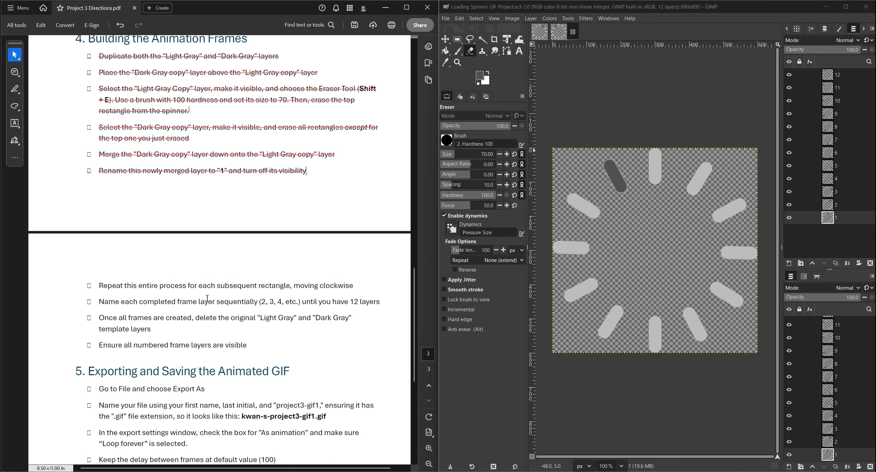
# In GIMP, go through the numbered frame layers in order from 2 up to 12 to review the finished stack.
pyautogui.click(848, 205)
pyautogui.click(846, 192)
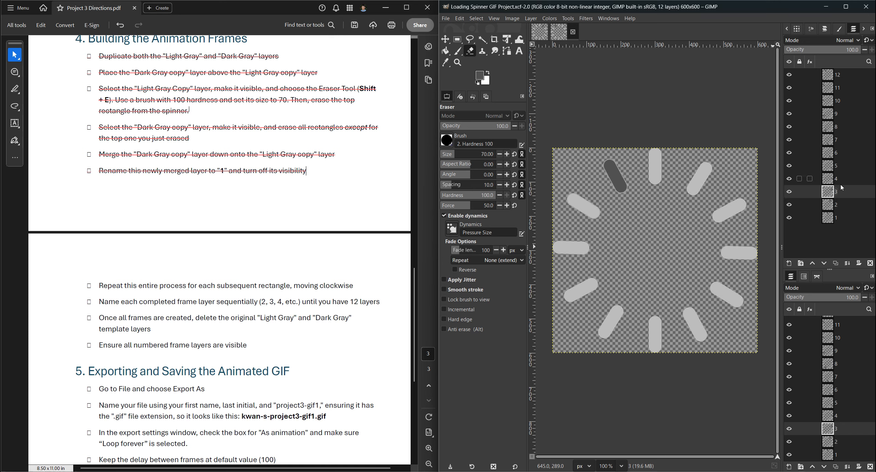
pyautogui.click(843, 178)
pyautogui.click(842, 166)
pyautogui.click(843, 153)
pyautogui.click(843, 140)
pyautogui.click(844, 127)
pyautogui.click(844, 113)
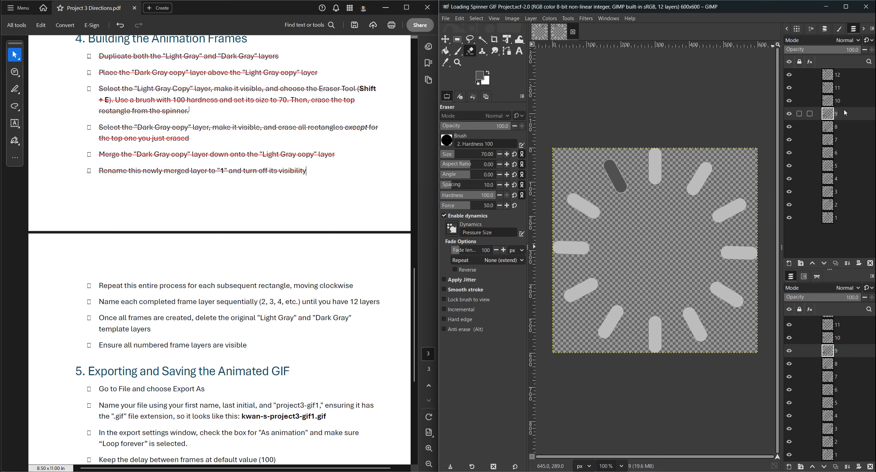
pyautogui.click(845, 101)
pyautogui.click(845, 88)
pyautogui.click(844, 76)
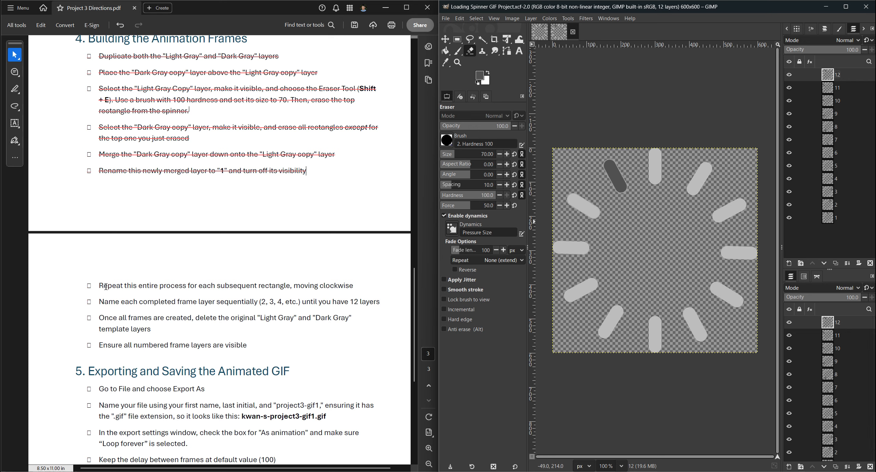
# In the PDF directions, strike through the instructions on repeating the process, naming 12 layers, deleting the template layers and keeping all frames visible.
pyautogui.moveTo(99, 286); pyautogui.dragTo(385, 304)
pyautogui.click(324, 290)
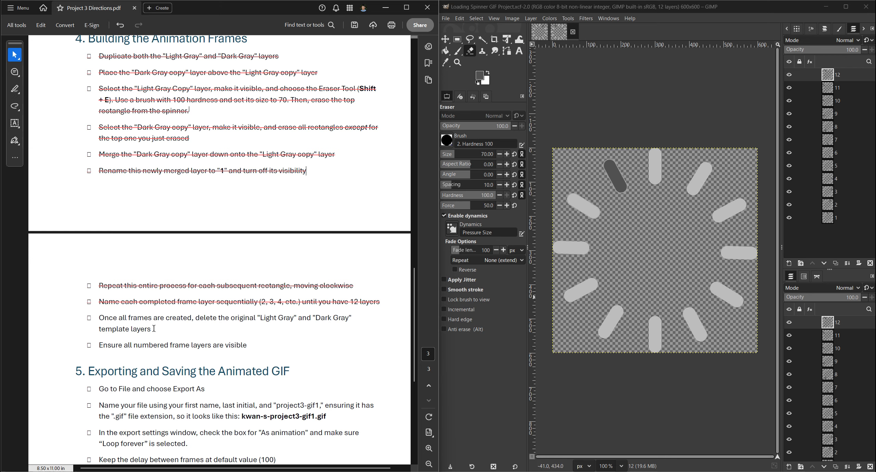
pyautogui.moveTo(154, 329); pyautogui.dragTo(90, 322)
pyautogui.click(149, 344)
pyautogui.scroll(-1, 250, 328)
pyautogui.moveTo(251, 329); pyautogui.dragTo(82, 334)
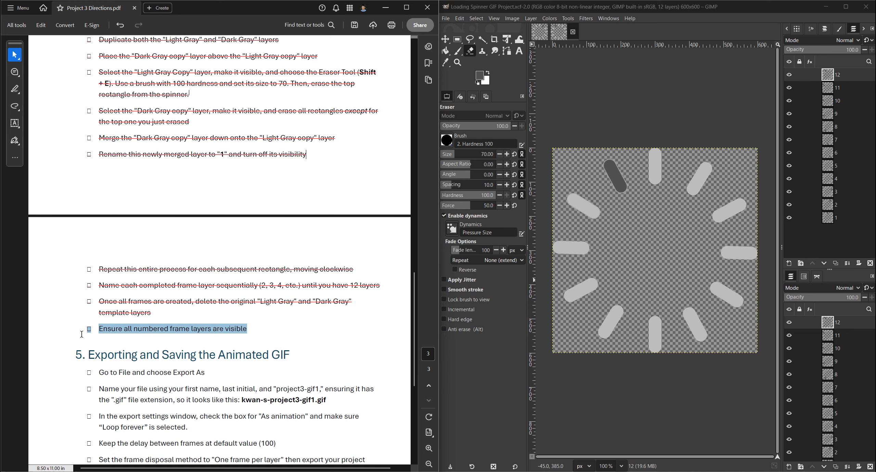
pyautogui.click(149, 343)
# In GIMP, start an Export As with a file name made of first name, last initial and "project3-gif1.gif", joined by hyphens.
pyautogui.scroll(-4, 228, 298)
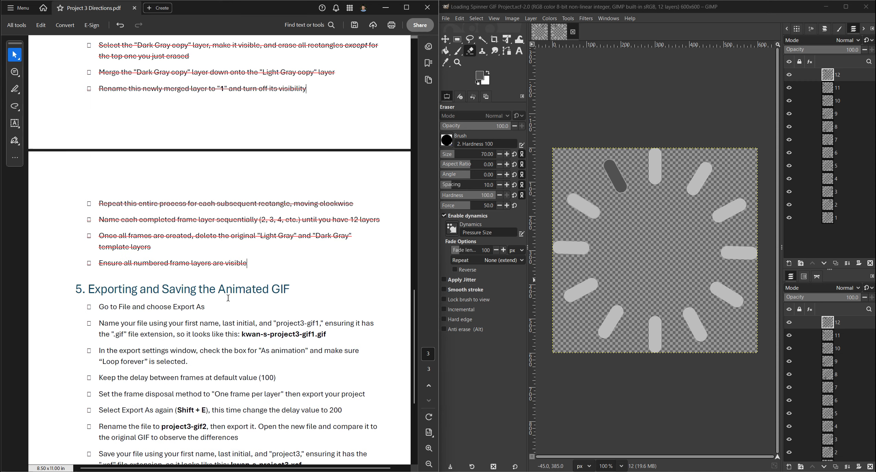
pyautogui.scroll(-2, 228, 298)
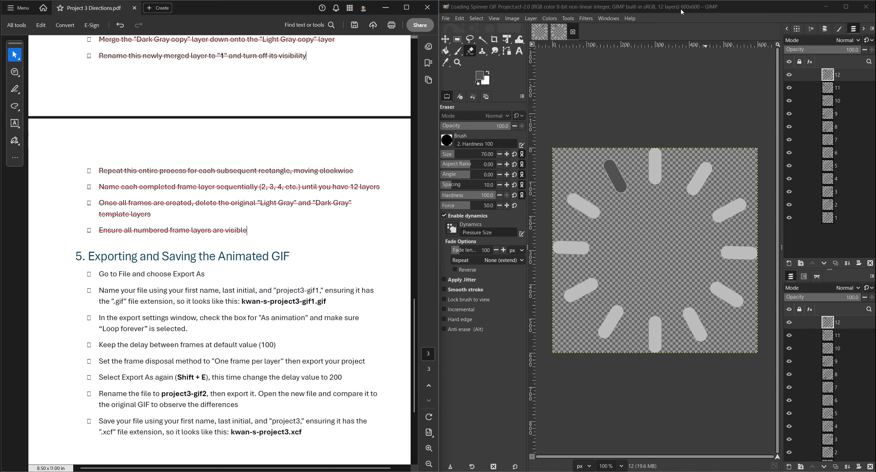
pyautogui.moveTo(682, 10); pyautogui.dragTo(707, 50)
pyautogui.click(471, 61)
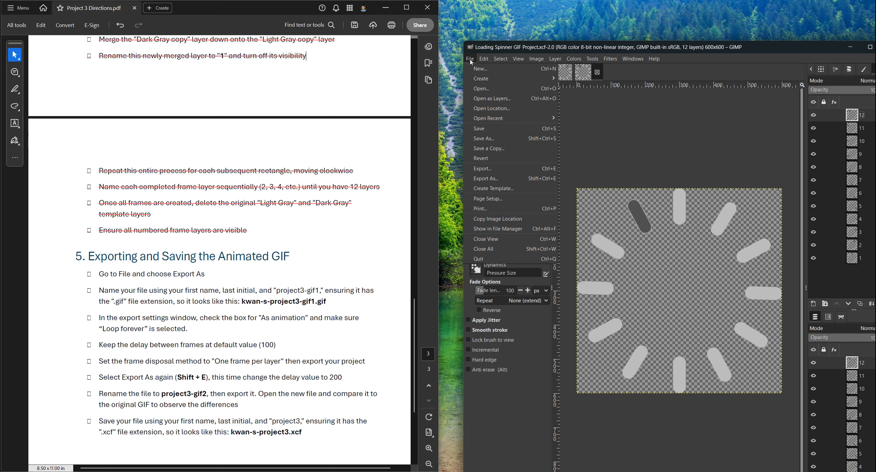
pyautogui.click(486, 178)
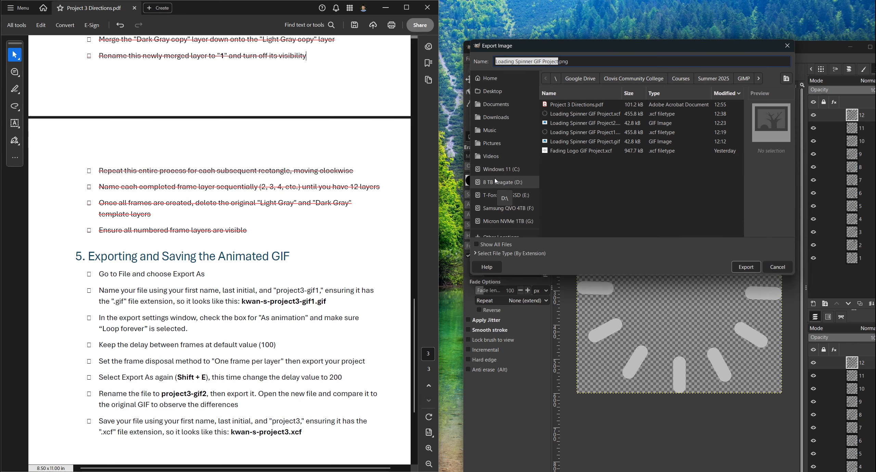
pyautogui.scroll(-2, 298, 246)
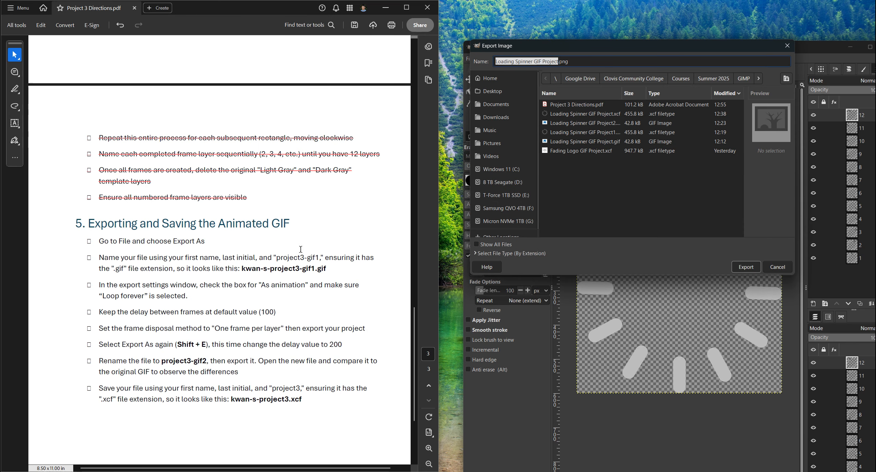
pyautogui.scroll(-1, 300, 249)
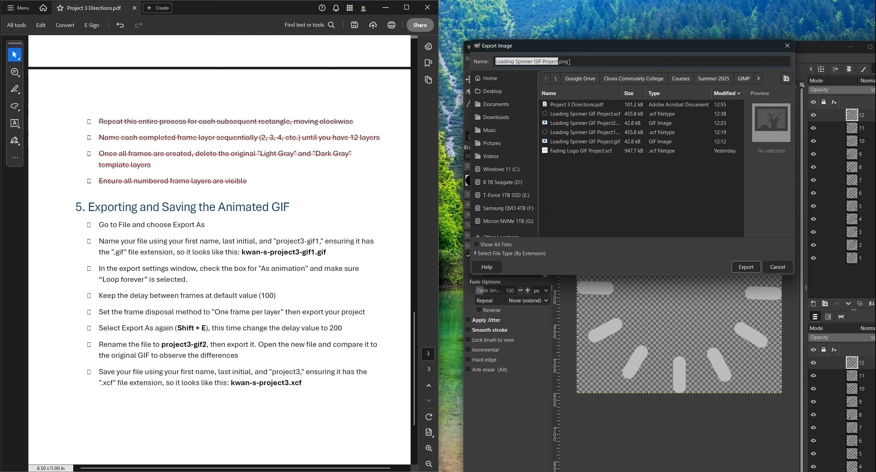
pyautogui.moveTo(570, 62); pyautogui.dragTo(493, 62)
pyautogui.write('kwan-')
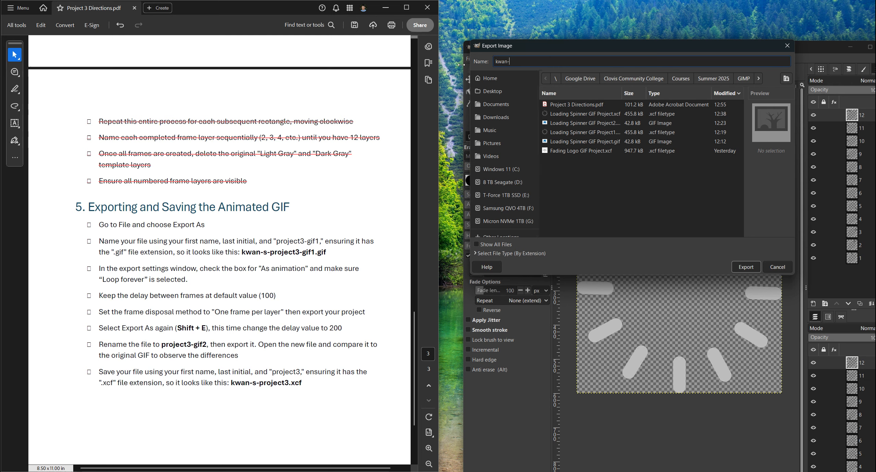
pyautogui.write('s-project3-gif1.gif')
pyautogui.click(745, 267)
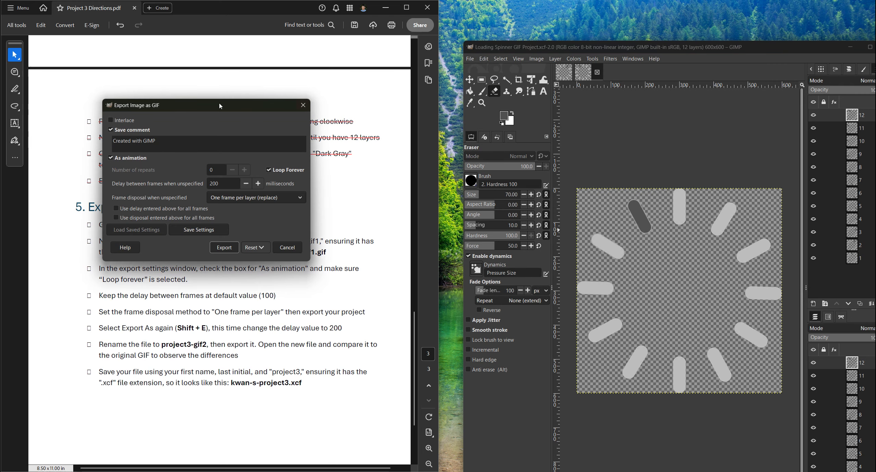
# Uncover the PDF directions and strike through the instructions on choosing Export As and naming the first GIF file.
pyautogui.moveTo(208, 98); pyautogui.dragTo(643, 125)
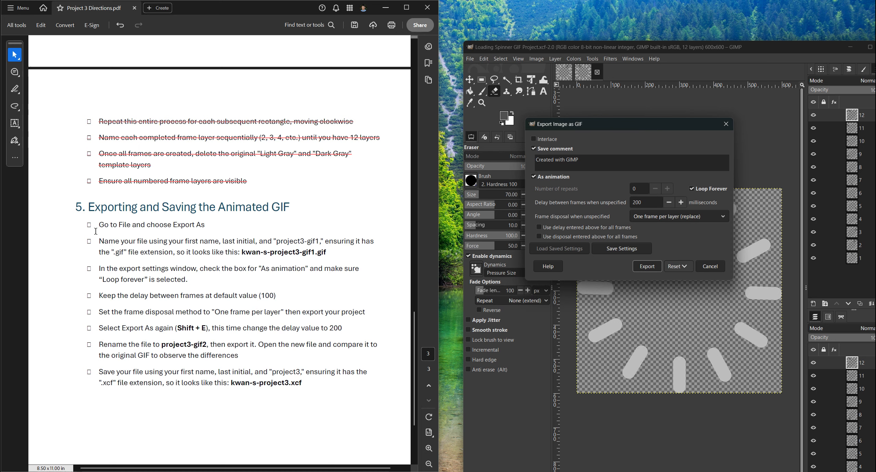
pyautogui.moveTo(97, 225); pyautogui.dragTo(335, 251)
pyautogui.click(325, 240)
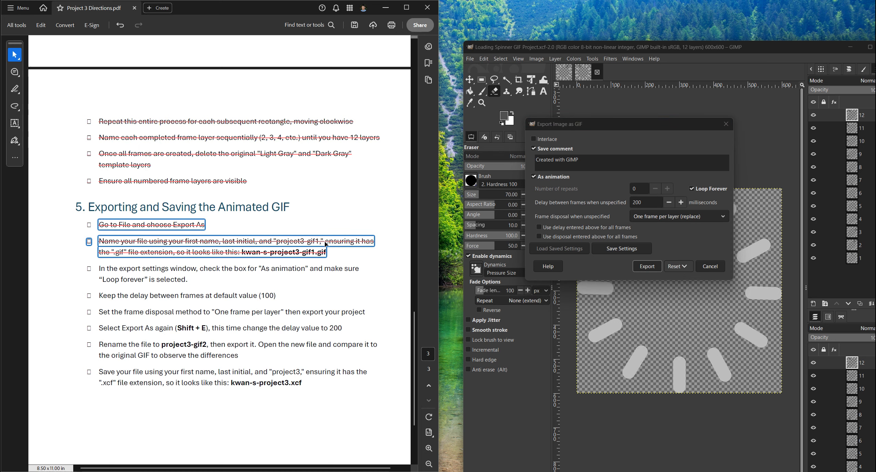
pyautogui.click(331, 244)
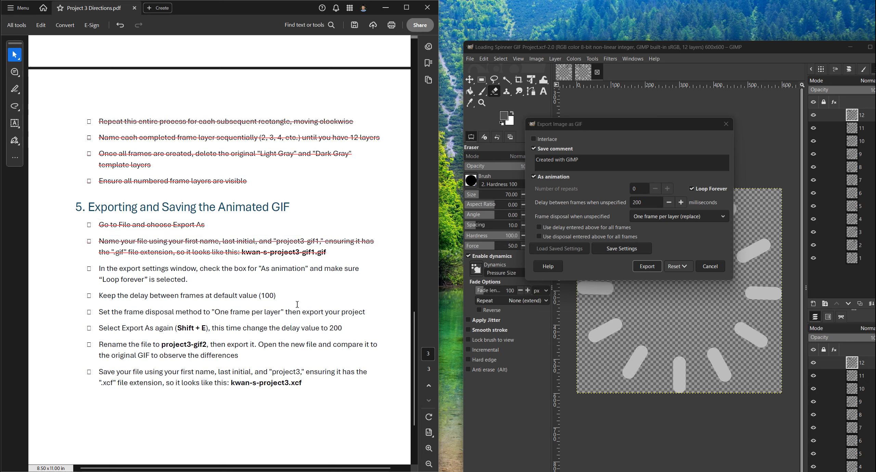
# Configure the GIF export as an animation with a 100 millisecond delay between frames and One frame per layer (replace) disposal.
pyautogui.click(534, 177)
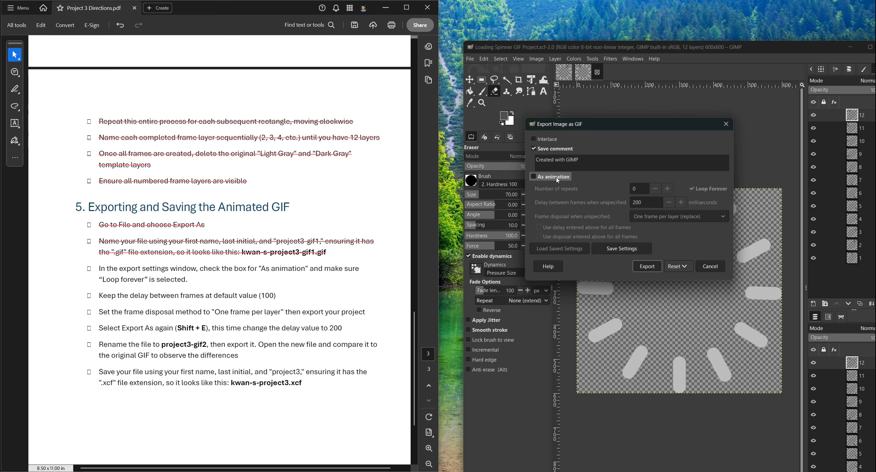
pyautogui.click(535, 178)
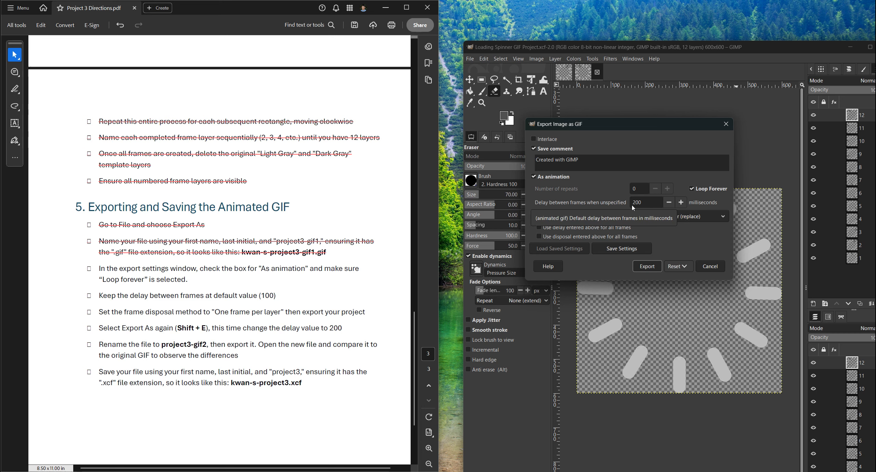
pyautogui.middleClick(668, 205)
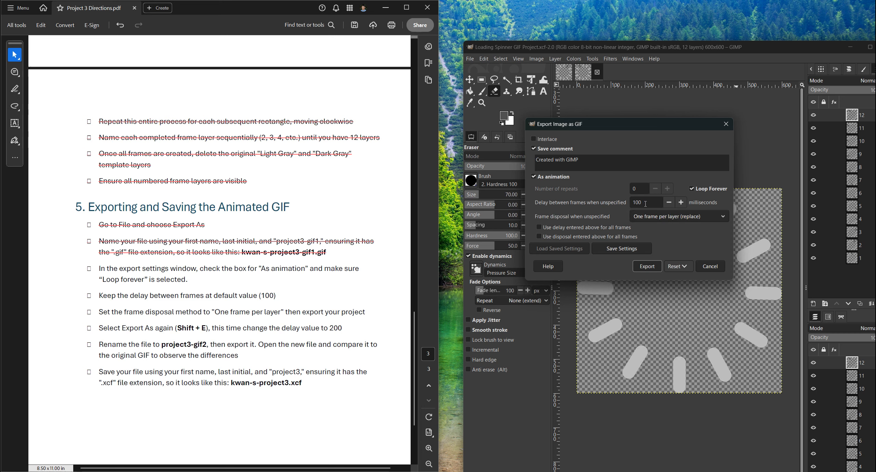
pyautogui.moveTo(646, 204); pyautogui.dragTo(622, 203)
pyautogui.click(712, 219)
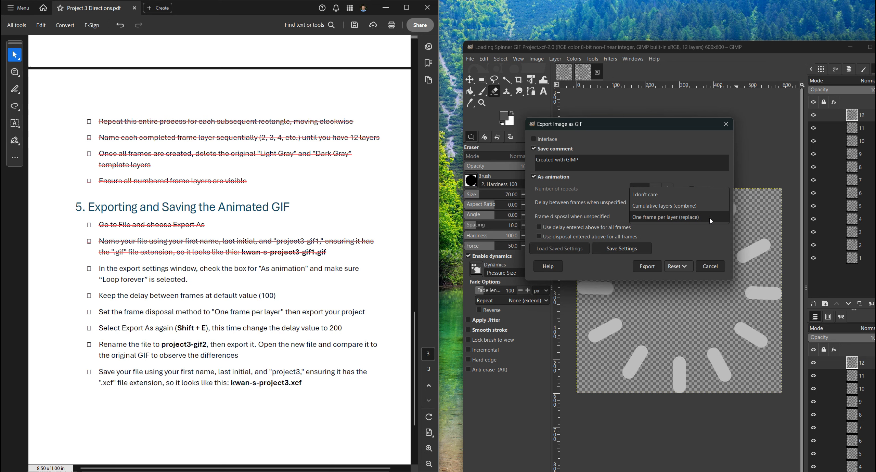
pyautogui.click(711, 221)
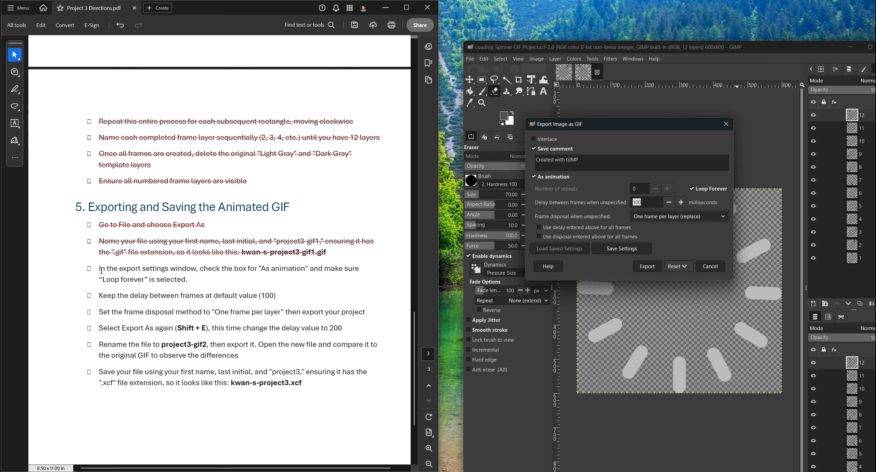
# Strike through the PDF instructions on animation, frame delay and disposal settings, and complete the export of the first GIF.
pyautogui.moveTo(98, 268); pyautogui.dragTo(366, 313)
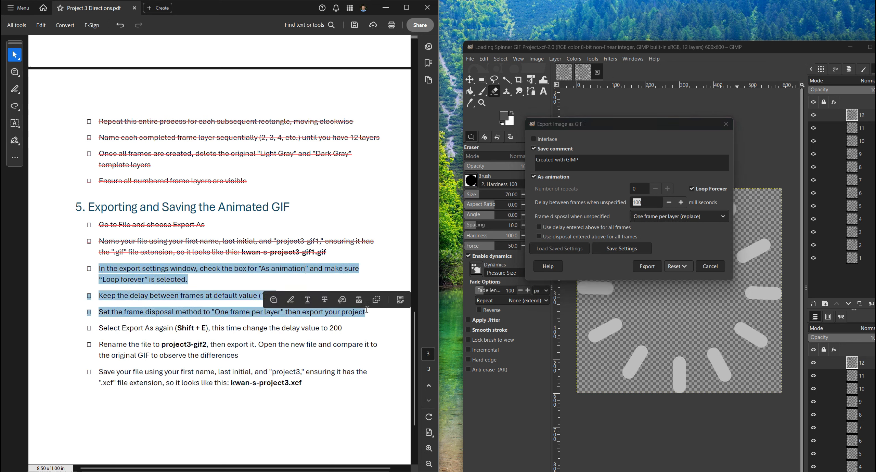
pyautogui.click(323, 303)
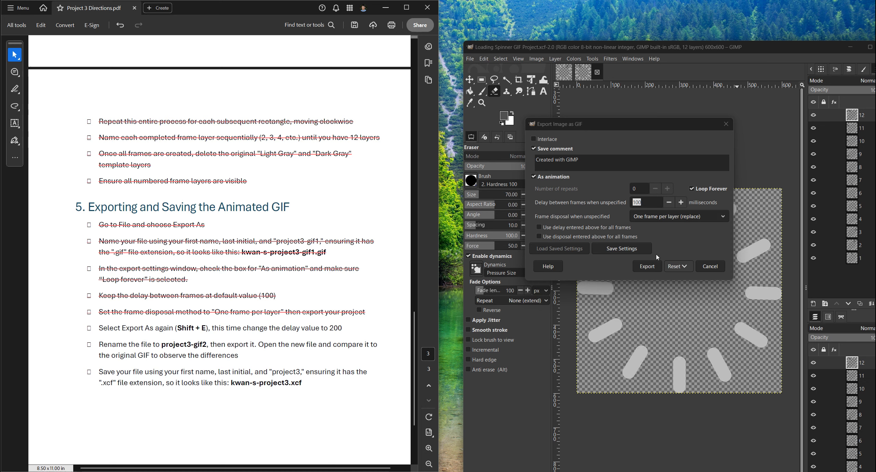
pyautogui.click(652, 266)
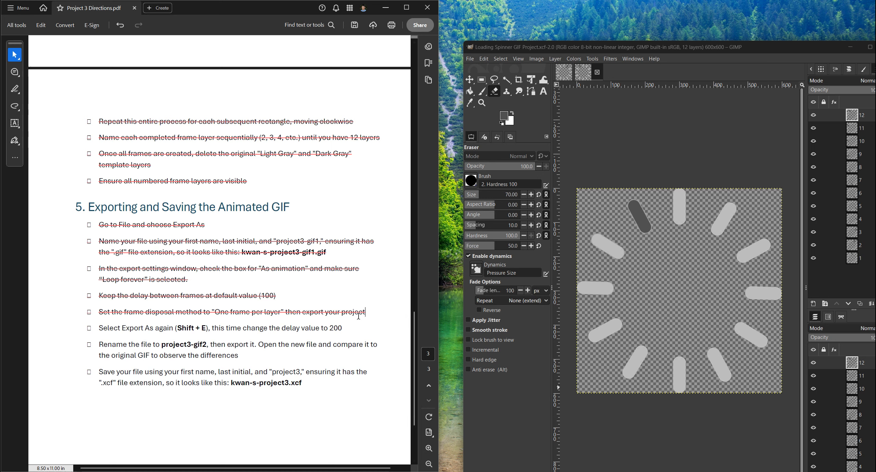
# Export the image again with the file name ending changed to gif2 and the delay between frames set to 200 milliseconds.
pyautogui.click(471, 60)
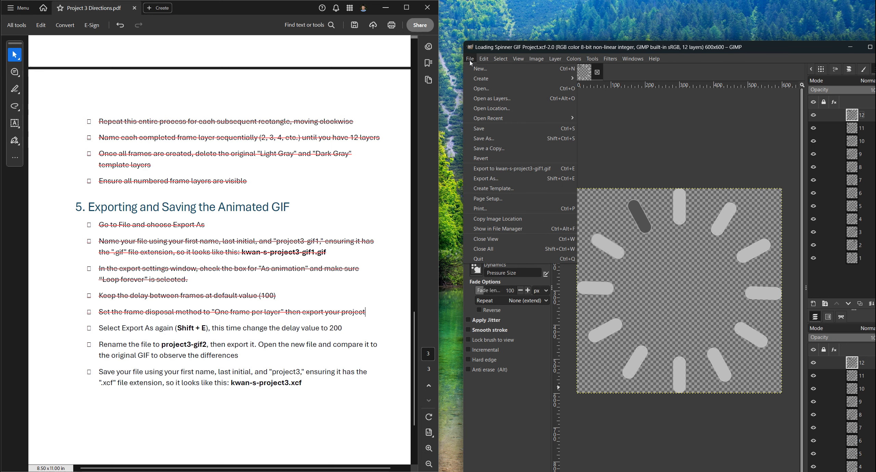
pyautogui.click(496, 182)
pyautogui.click(543, 62)
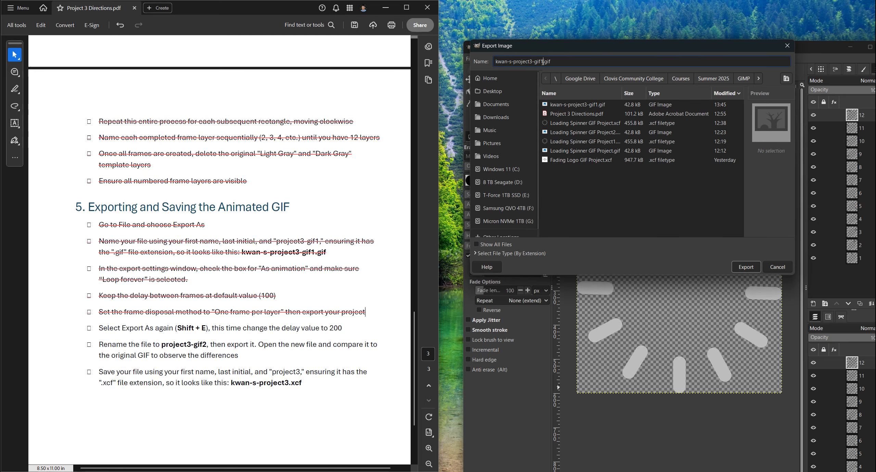
pyautogui.press('BackSpace')
pyautogui.write('2')
pyautogui.click(746, 267)
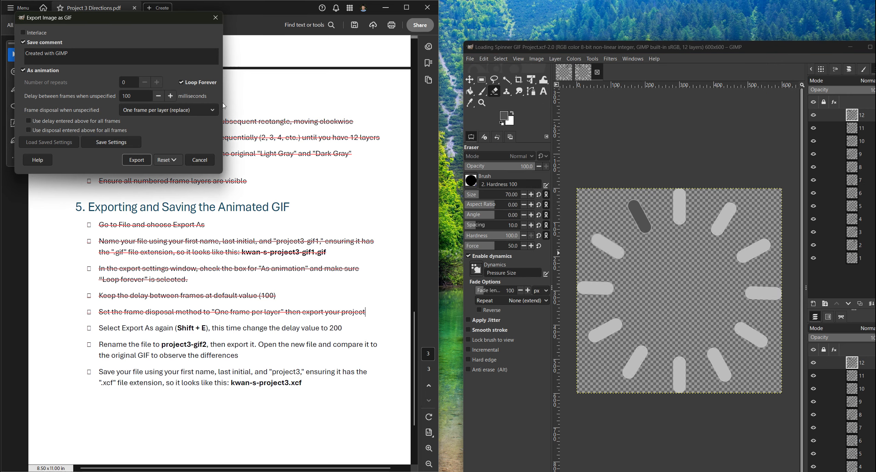
pyautogui.moveTo(135, 22); pyautogui.dragTo(661, 179)
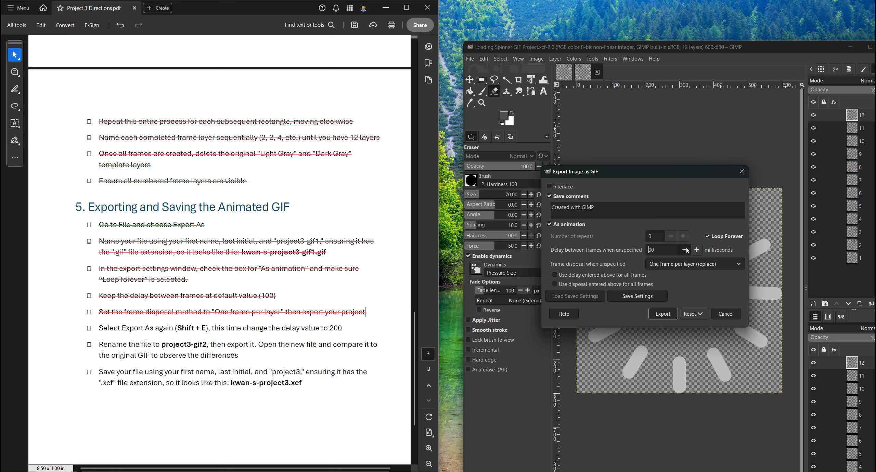
pyautogui.write('2')
pyautogui.click(663, 314)
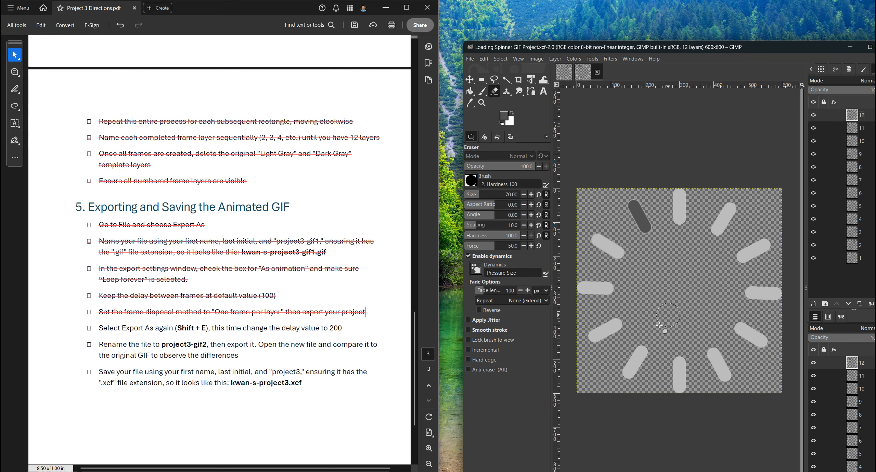
# In File Explorer, sort the Project 3 folder by type, view the two exported GIFs to compare their speeds, and return to the directions.
pyautogui.click(518, 471)
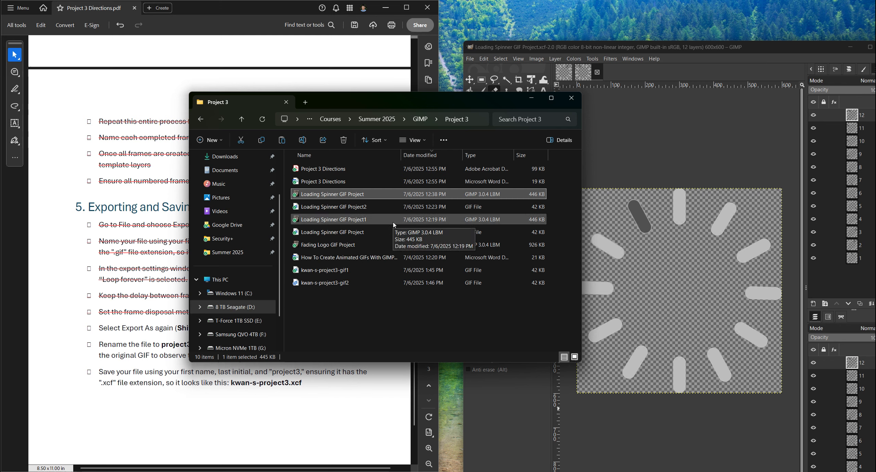
pyautogui.click(481, 155)
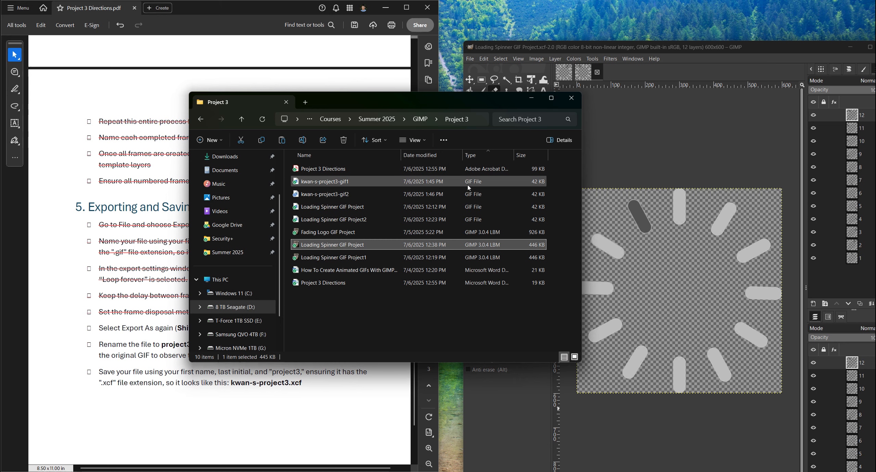
pyautogui.click(351, 185)
pyautogui.doubleClick(352, 185)
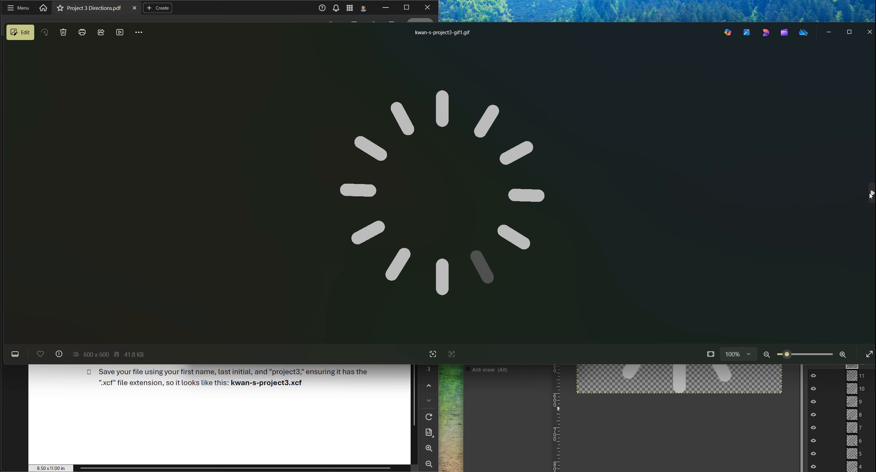
pyautogui.click(871, 193)
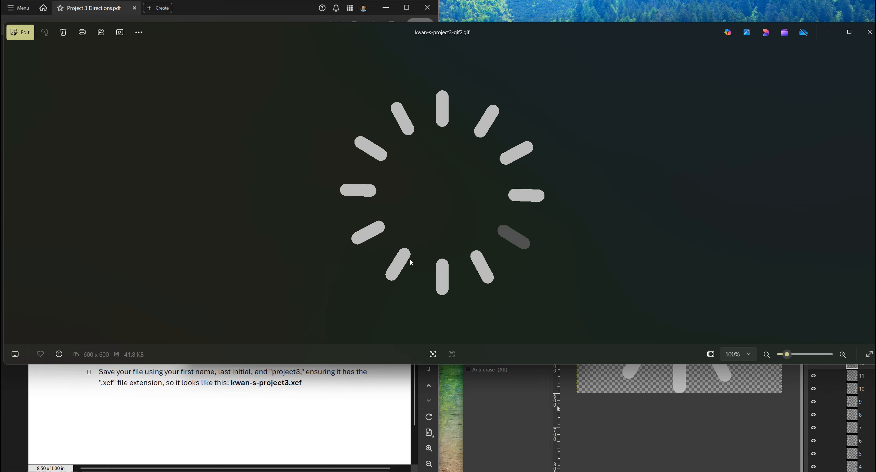
pyautogui.click(869, 33)
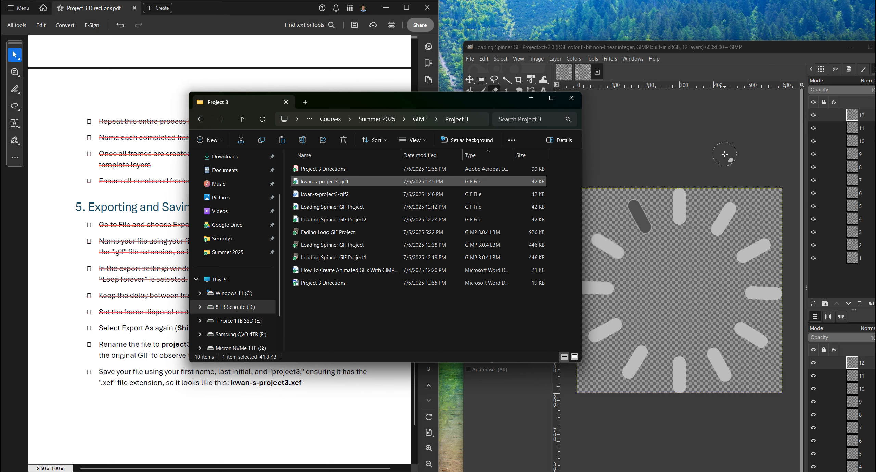
pyautogui.click(532, 98)
pyautogui.scroll(-3, 250, 313)
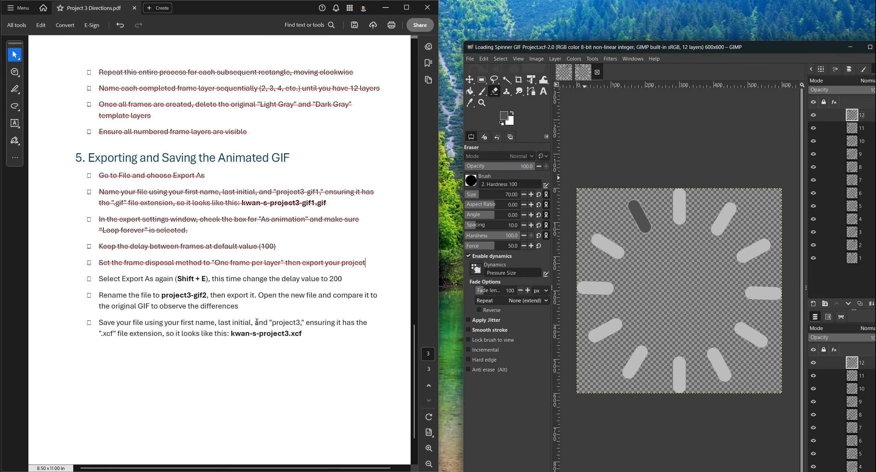
# Strike through the PDF instructions on exporting again with a delay of 200, renaming to project3-gif2 and comparing the GIFs.
pyautogui.moveTo(98, 279); pyautogui.dragTo(245, 312)
pyautogui.click(306, 296)
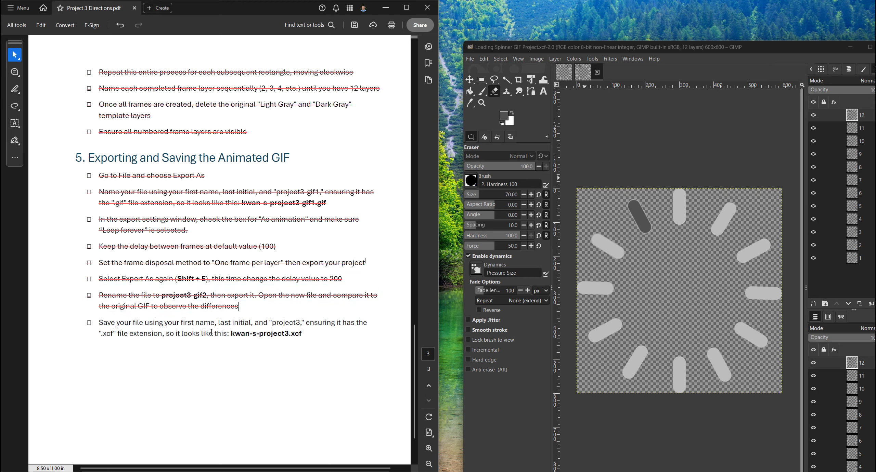
# Reposition the GIMP window and save the spinner project as an XCF file named with first name, last initial and "project3".
pyautogui.moveTo(705, 50); pyautogui.dragTo(875, 166)
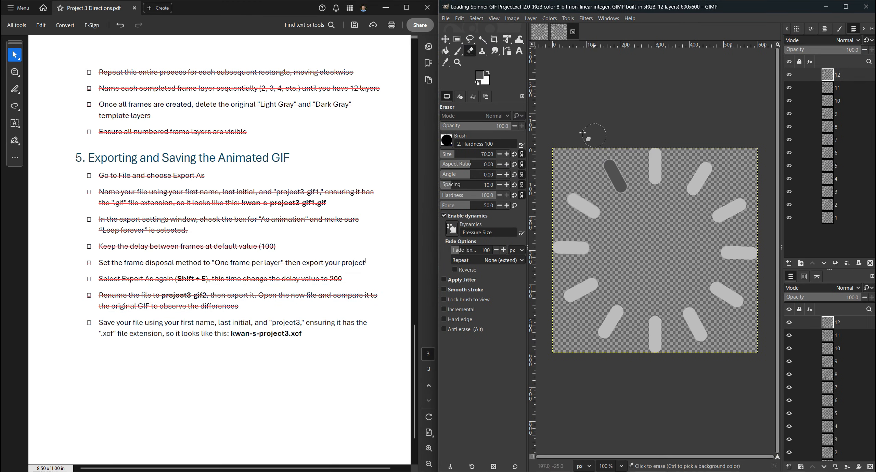
pyautogui.moveTo(609, 7); pyautogui.dragTo(638, 76)
pyautogui.click(473, 77)
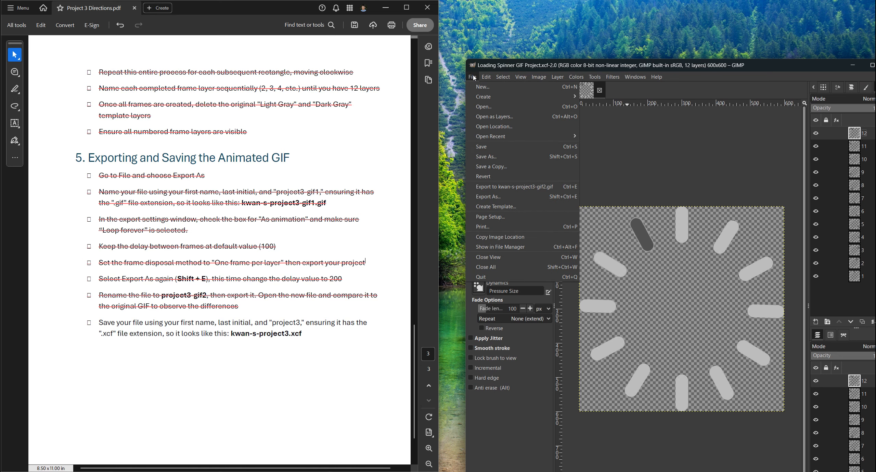
pyautogui.click(484, 147)
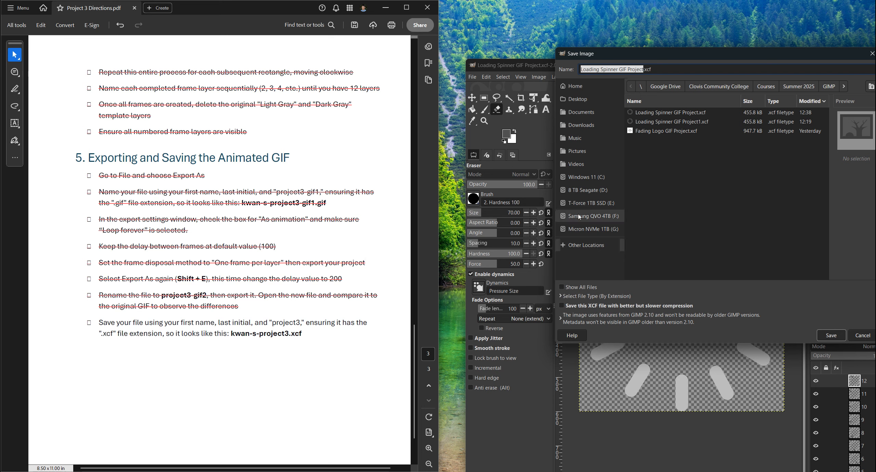
pyautogui.write('kwan-')
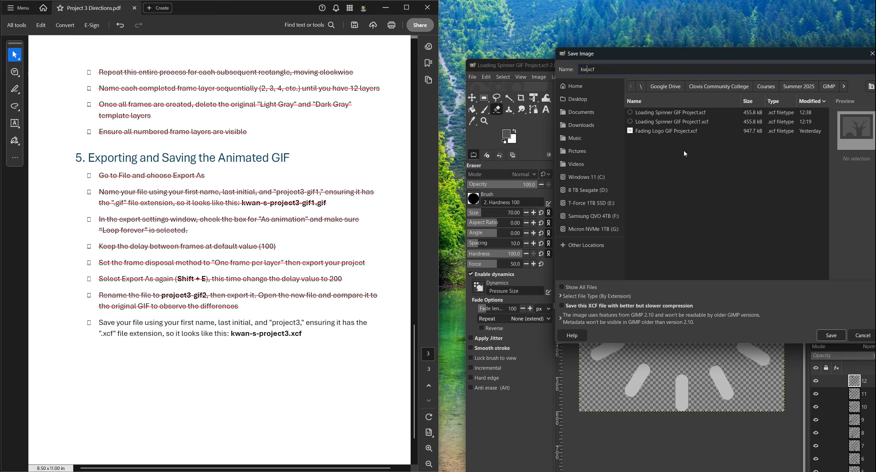
pyautogui.write('s-project3')
pyautogui.click(831, 335)
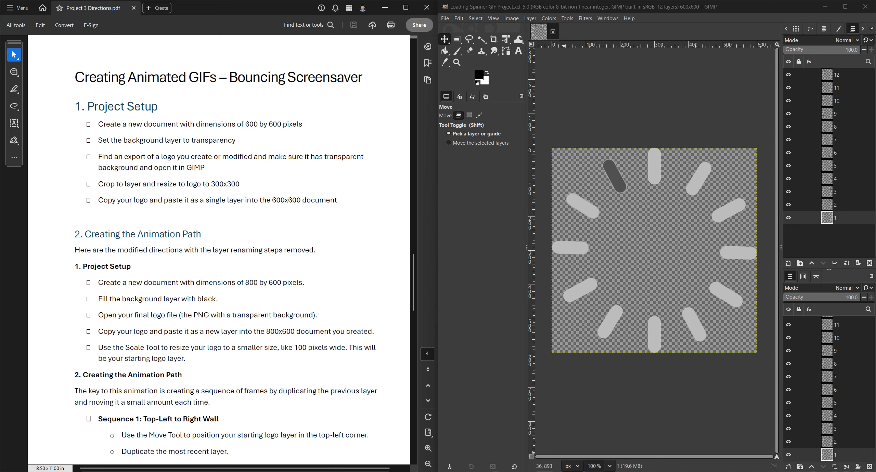
# Switch to the browser, watch the YouTube clip "The DVD Logo - The Office US" in full screen, pause it and return to the directions.
pyautogui.click(396, 471)
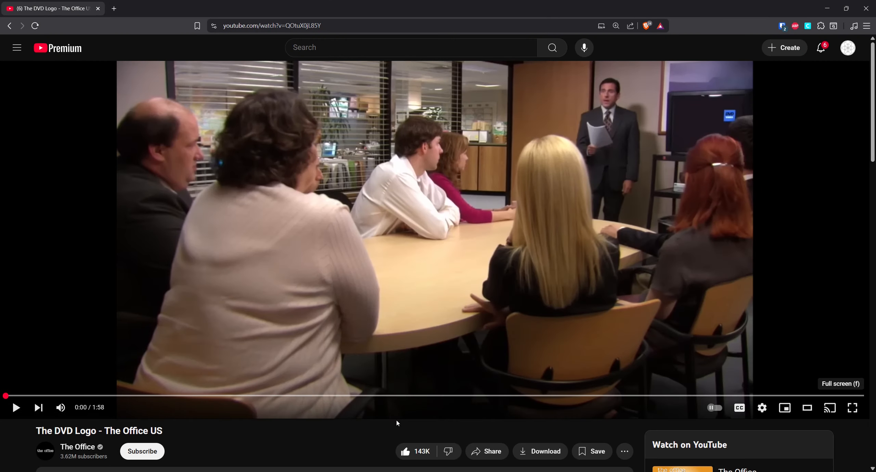
pyautogui.click(14, 408)
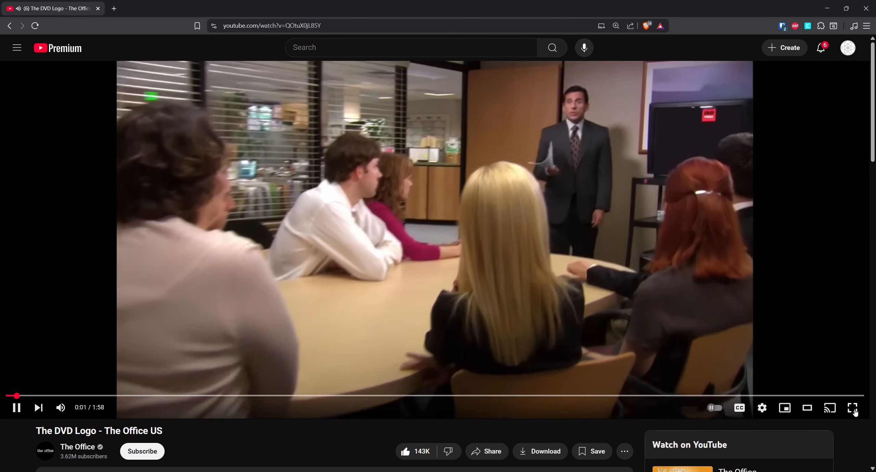
pyautogui.click(852, 408)
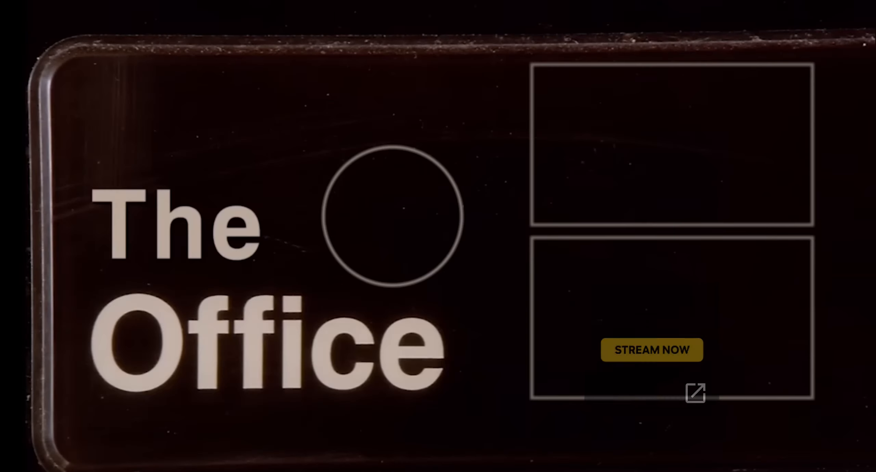
pyautogui.press('Escape')
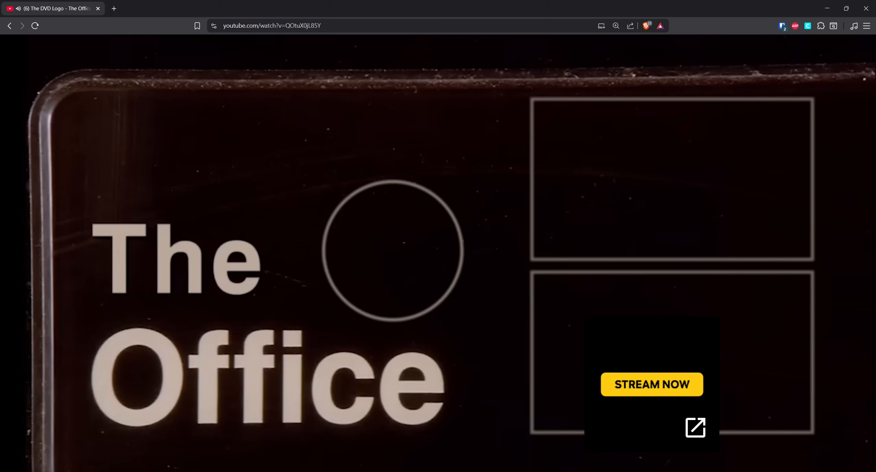
pyautogui.click(16, 412)
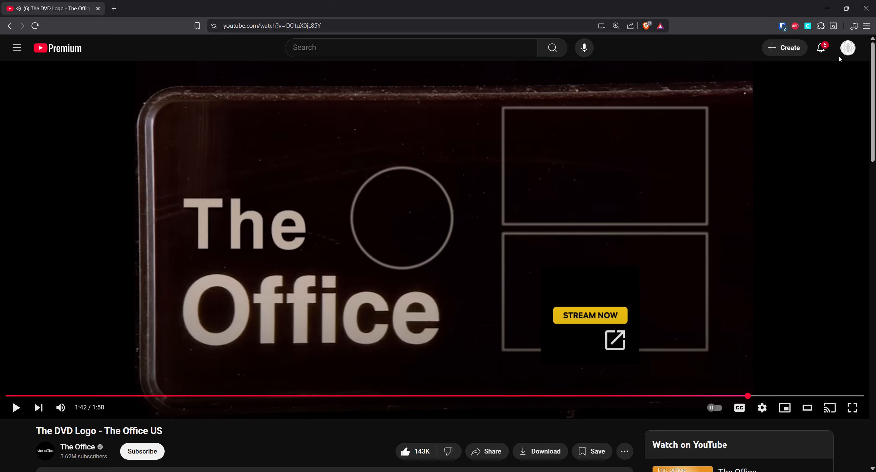
pyautogui.click(831, 12)
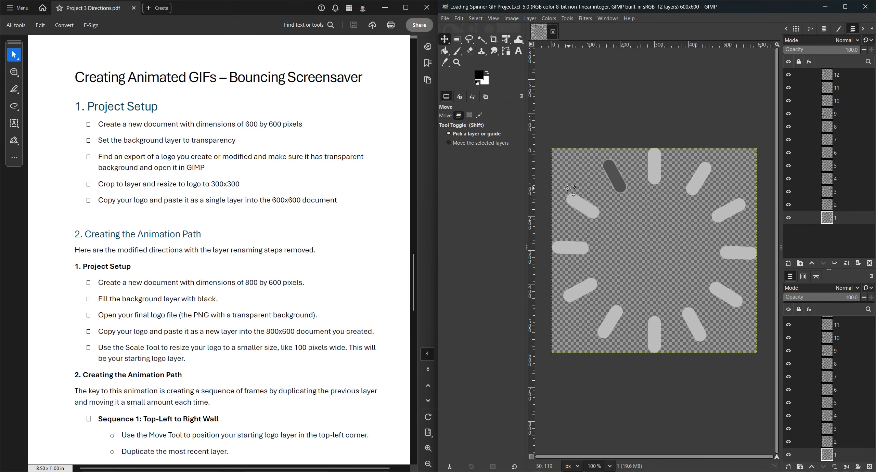